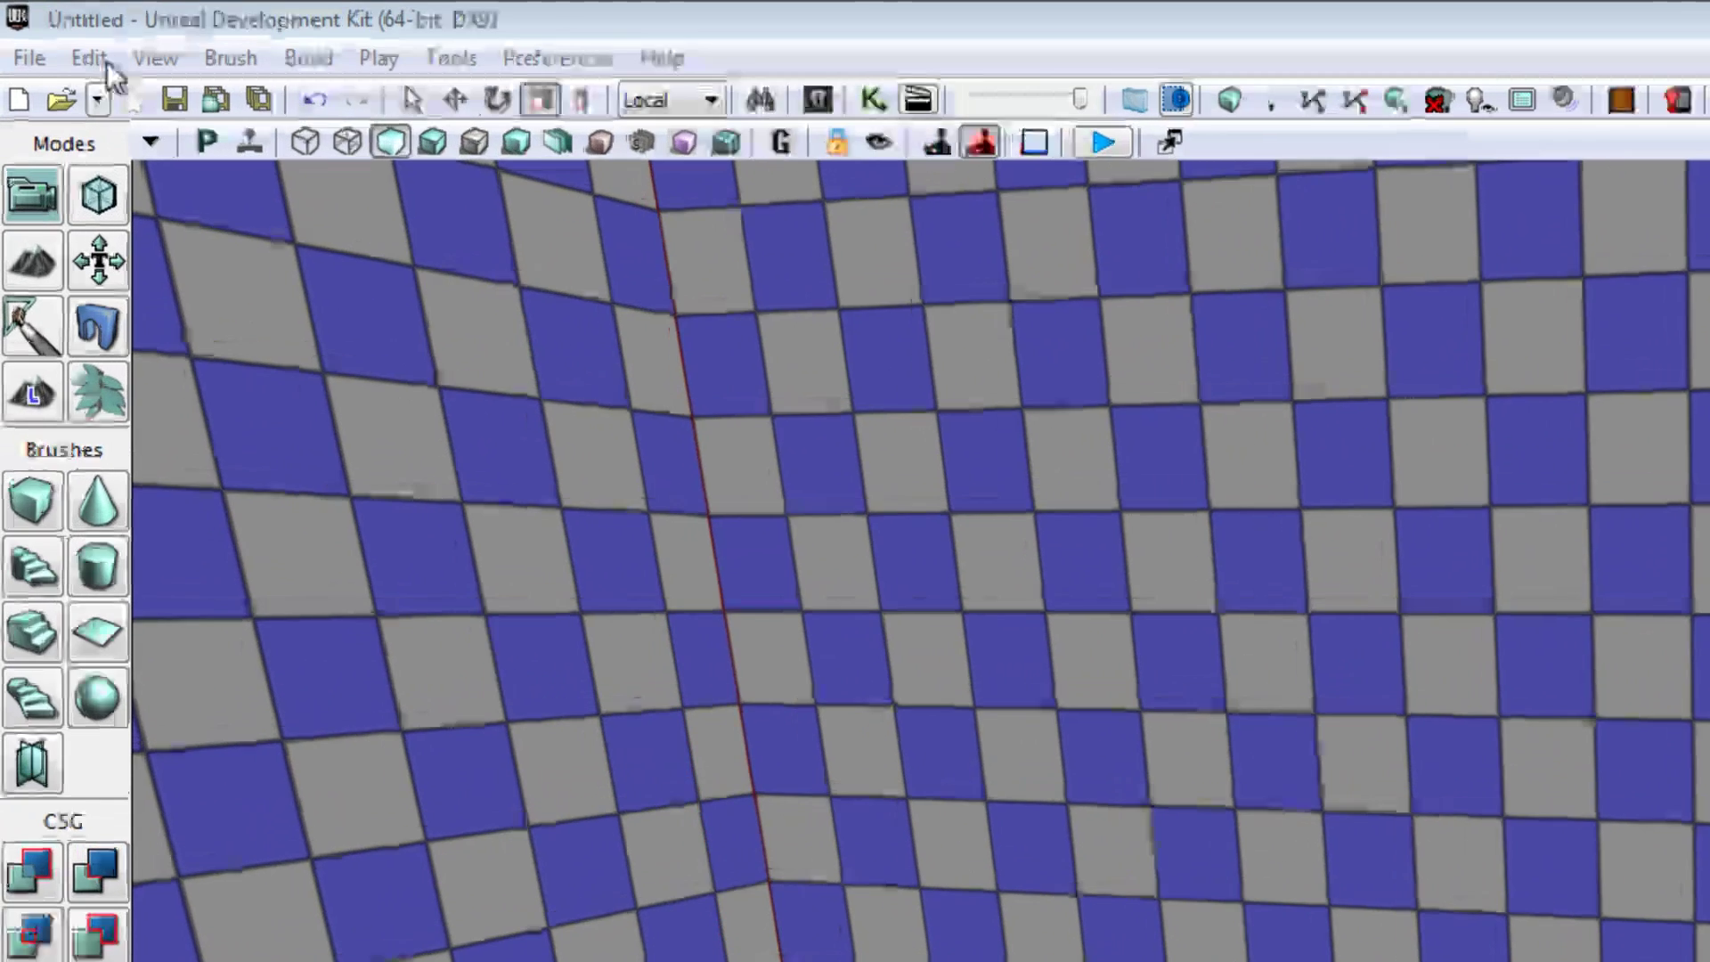
Open the Actor Classes browser.
{"action": "left_click", "coordinate": [75, 28]}
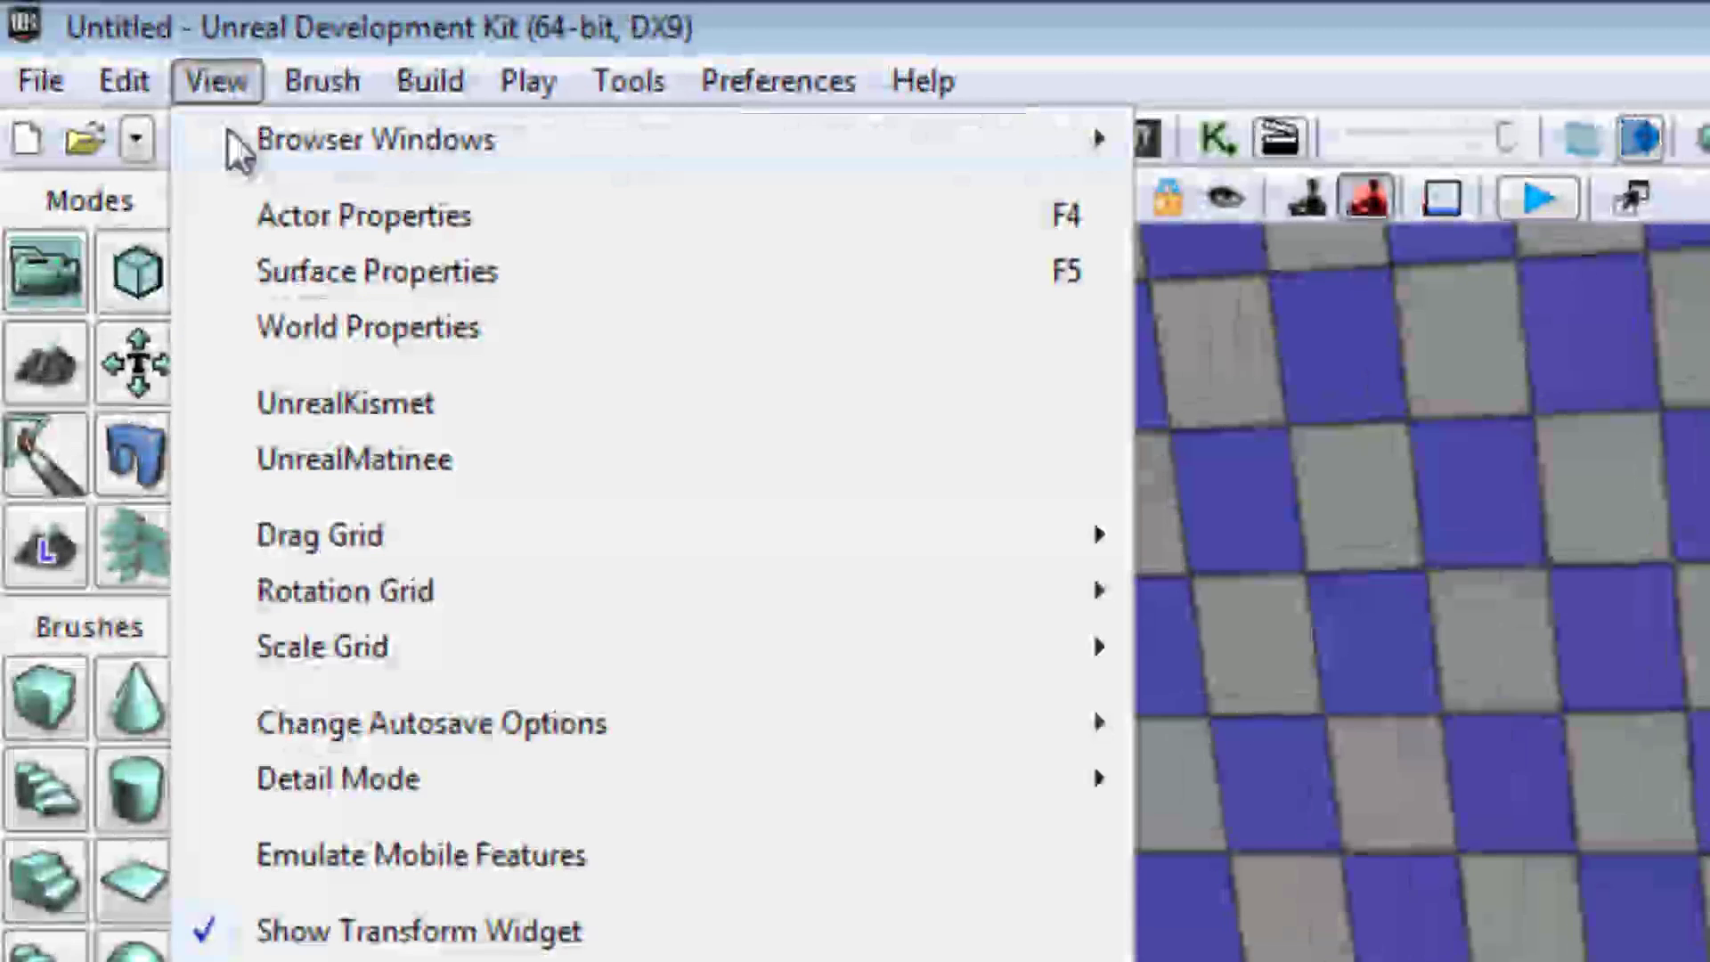
{"action": "mouse_move", "coordinate": [511, 169]}
{"action": "left_click", "coordinate": [1298, 191]}
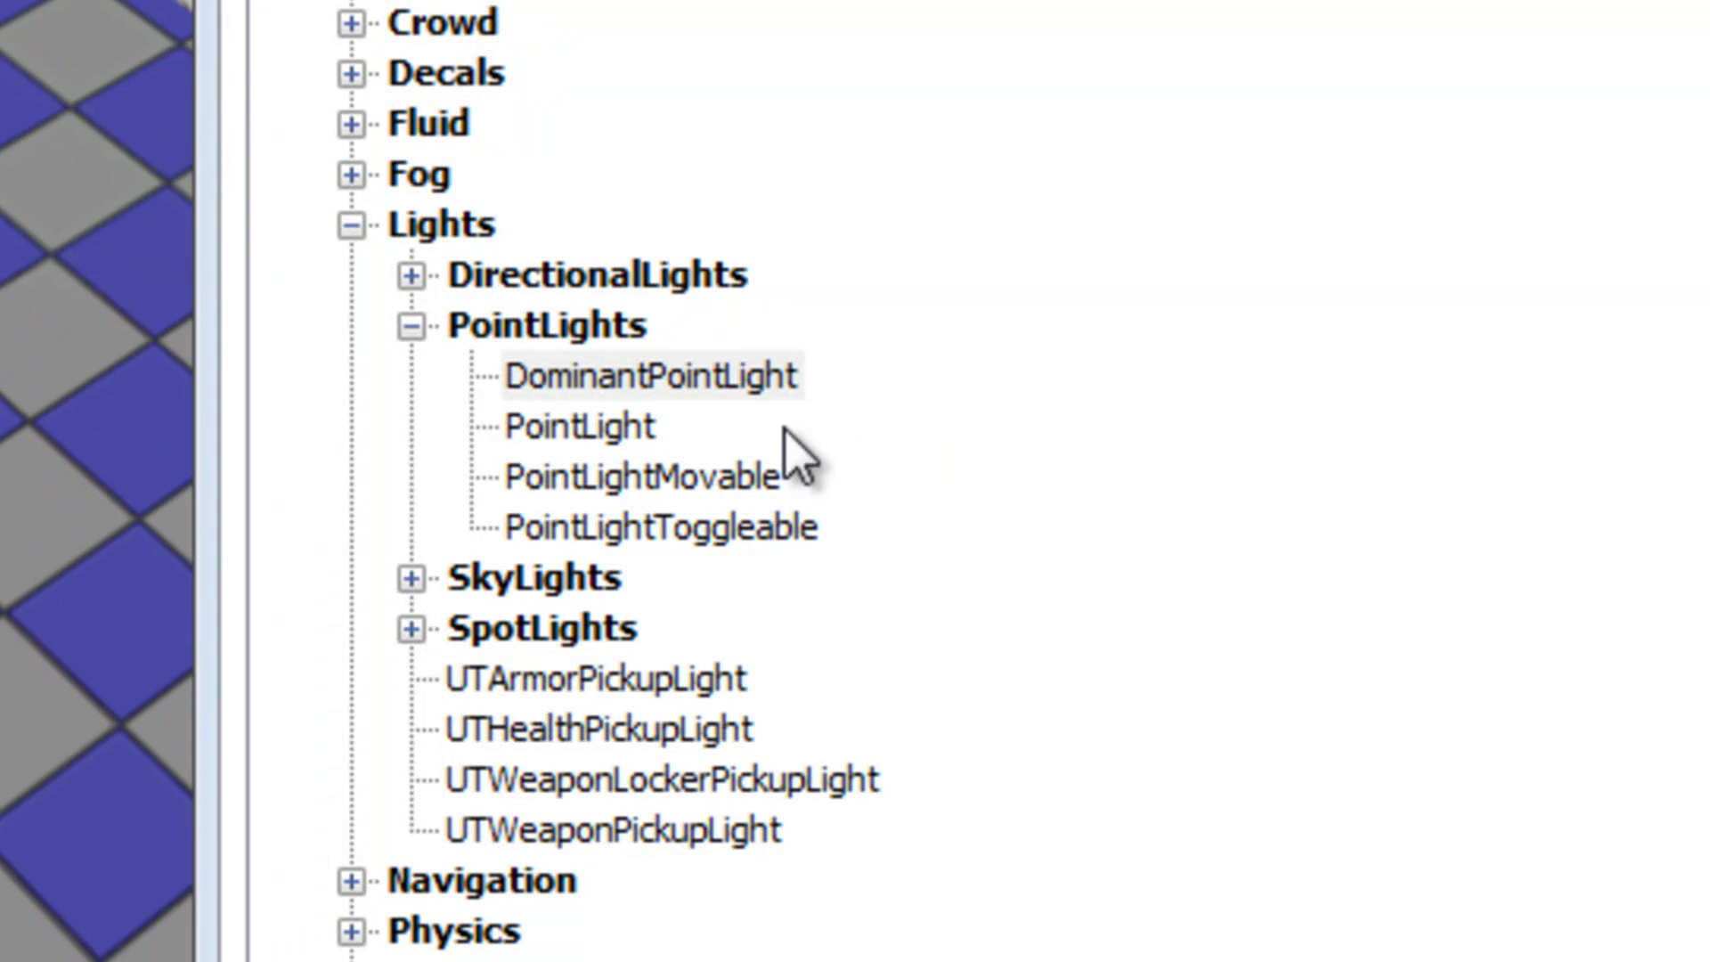
Add a DominantPointLight to the floor near the pillar and raise it above the floor.
{"action": "left_click", "coordinate": [712, 376]}
{"action": "right_click", "coordinate": [497, 255]}
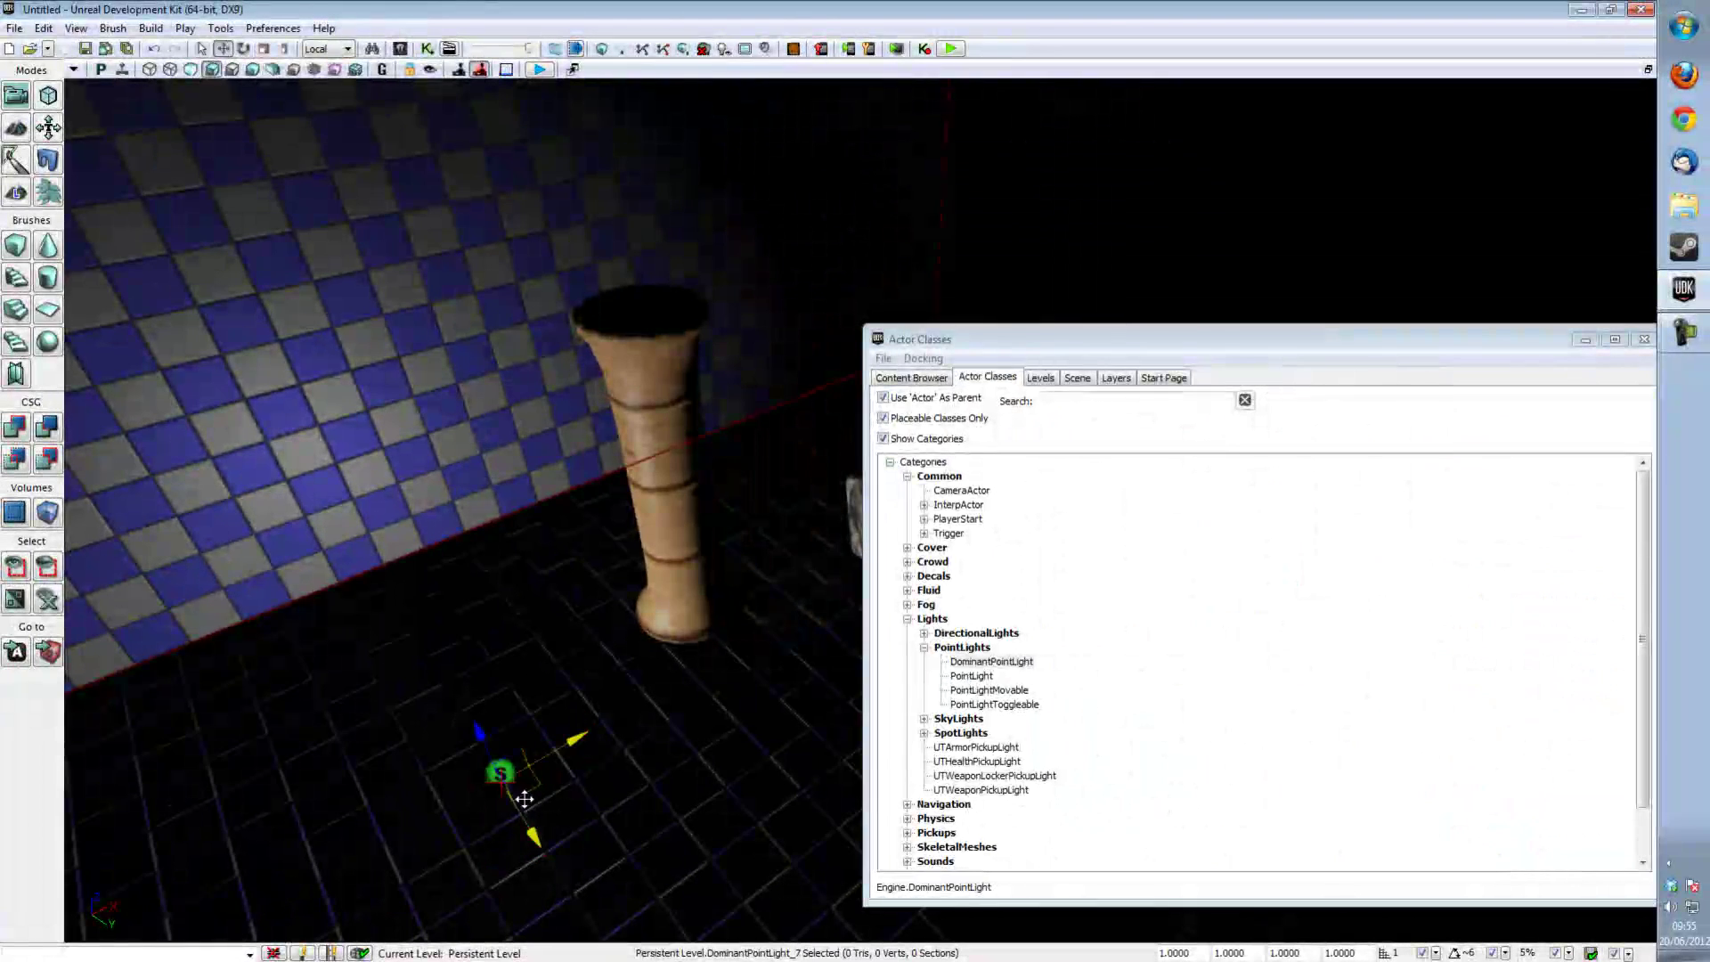
{"action": "left_click_drag", "start_coordinate": [481, 732], "coordinate": [421, 396]}
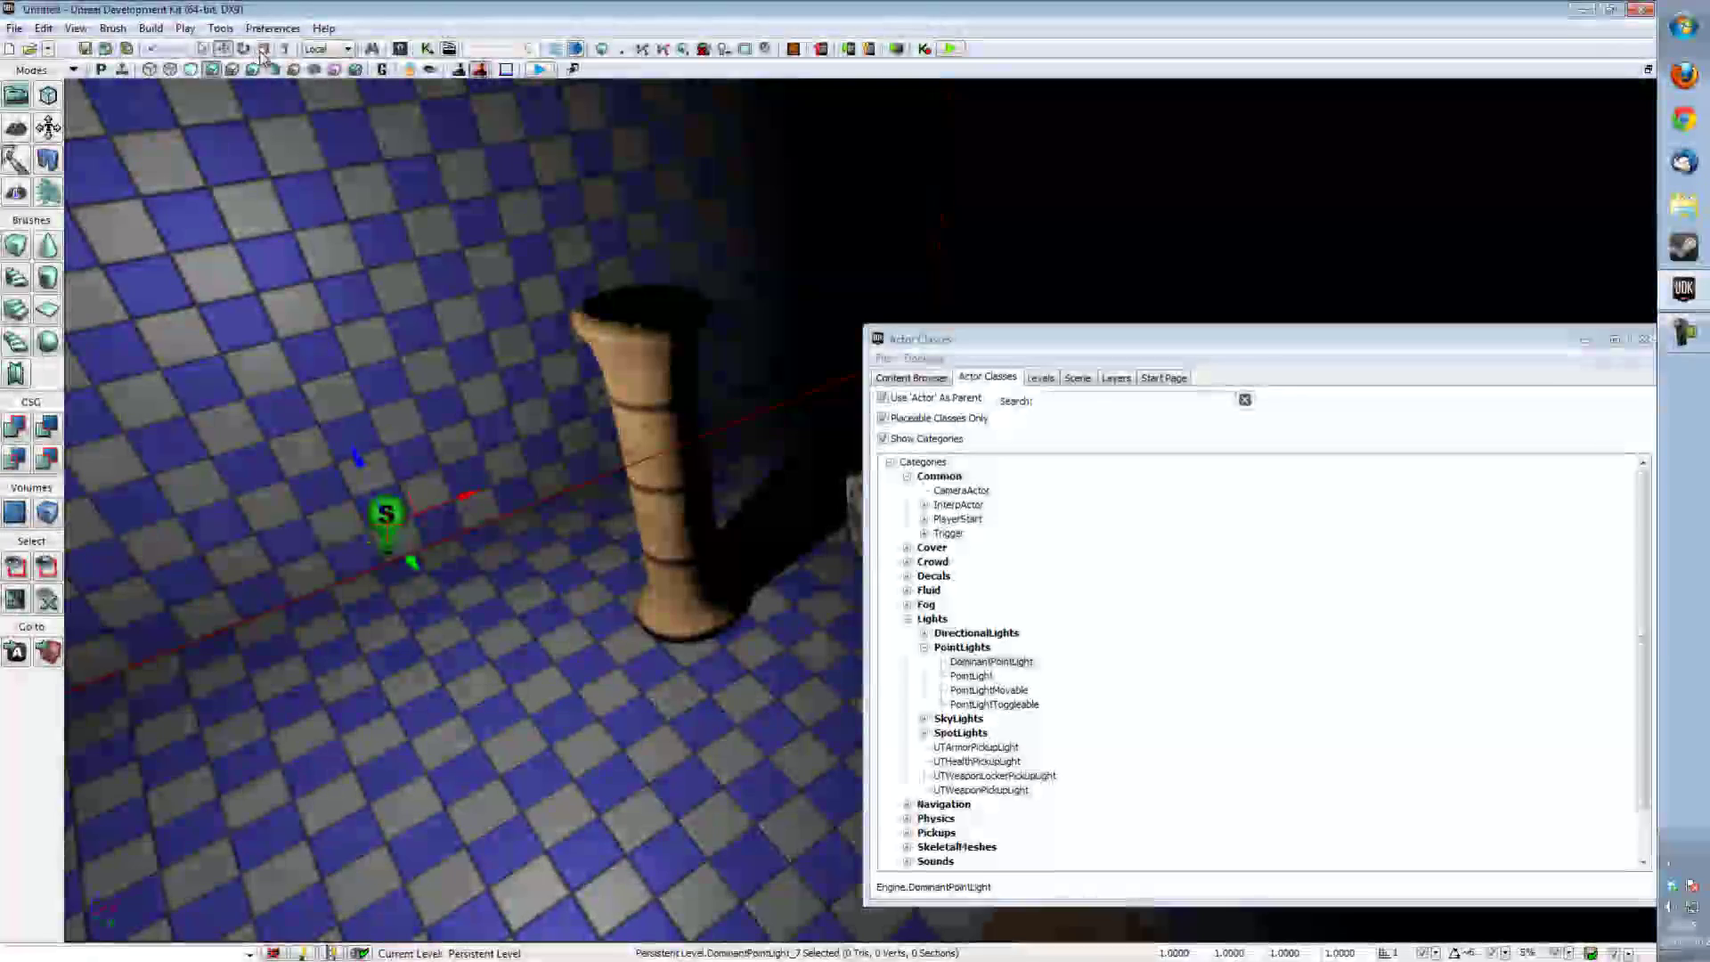
Scale up the dominant point light vertically and minimize the Actor Classes browser.
{"action": "left_click", "coordinate": [263, 49]}
{"action": "left_click_drag", "start_coordinate": [351, 446], "coordinate": [341, 380]}
{"action": "right_click_drag", "start_coordinate": [340, 380], "coordinate": [709, 439]}
{"action": "left_click", "coordinate": [1585, 339]}
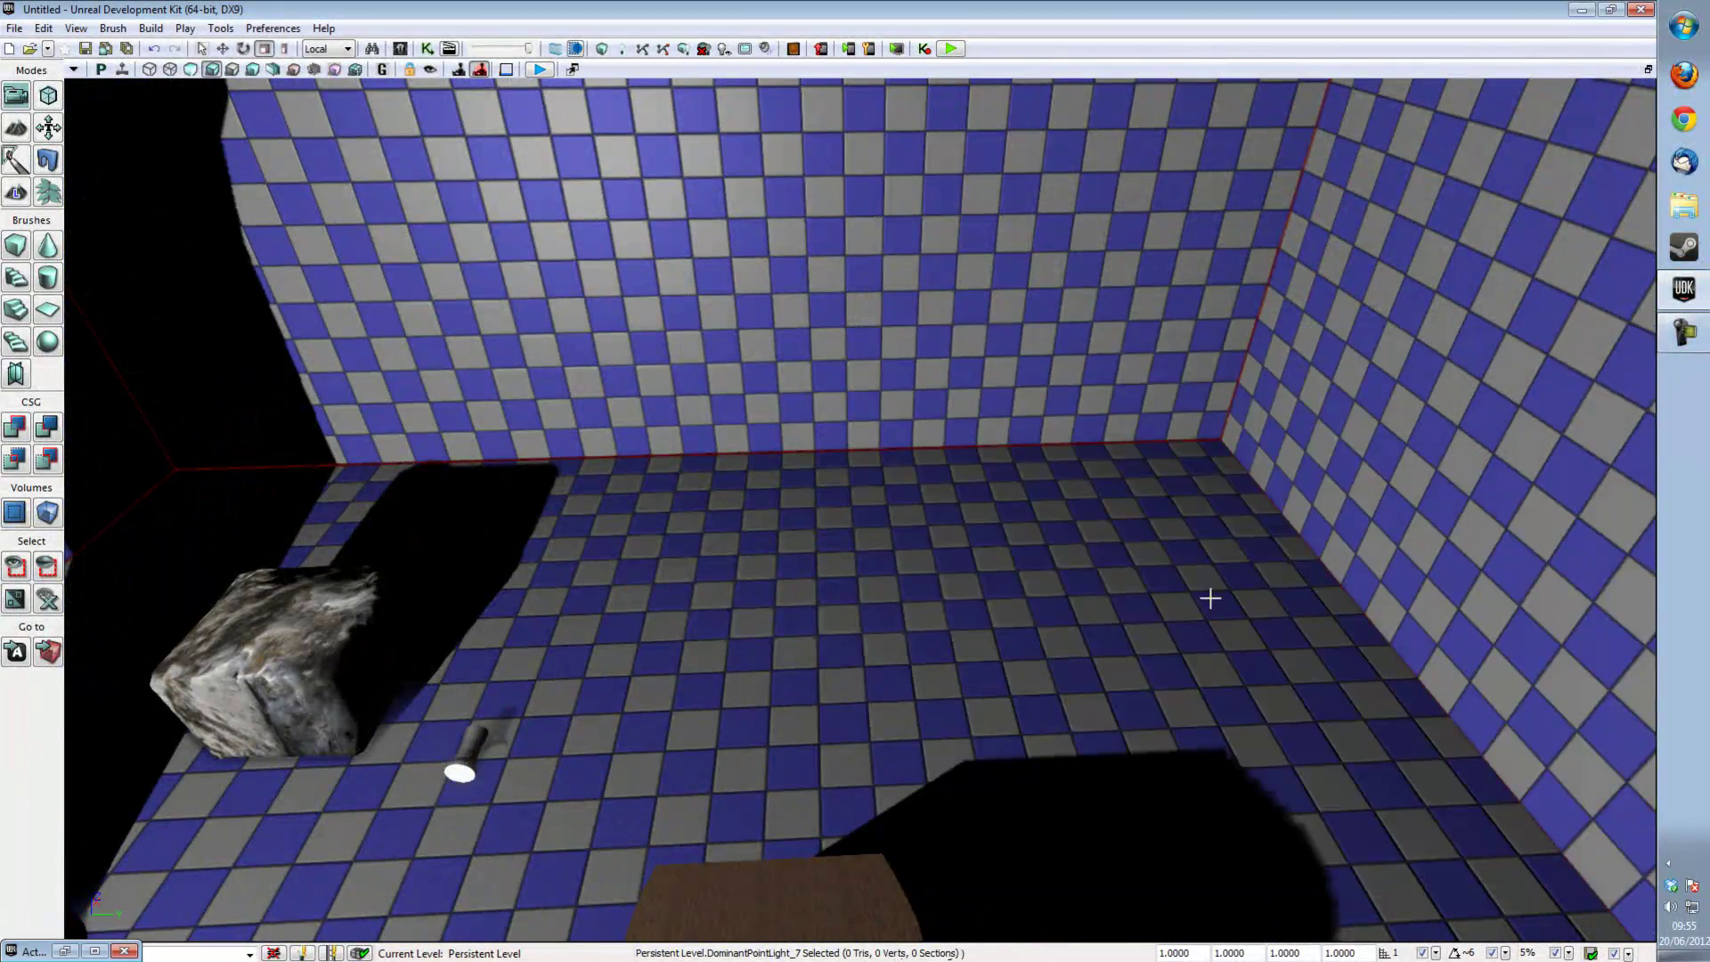
Move the pillar a short way along the floor, away from the back wall.
{"action": "right_click_drag", "start_coordinate": [1214, 596], "coordinate": [604, 594]}
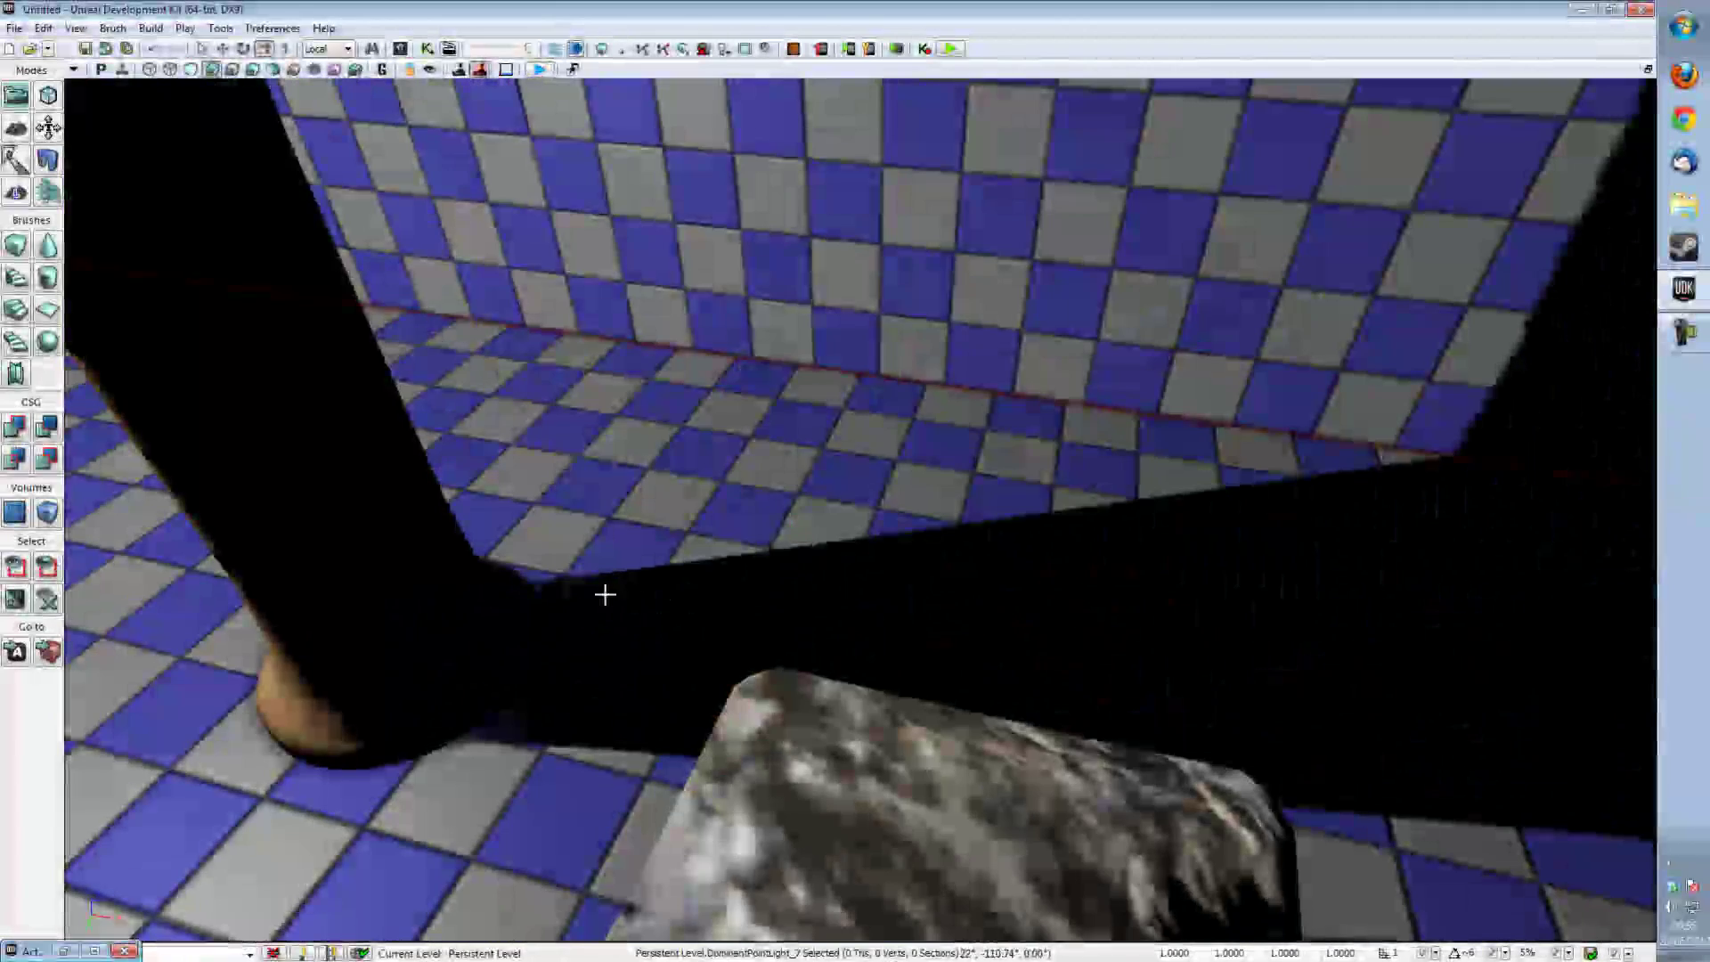
{"action": "left_click_drag", "start_coordinate": [604, 594], "coordinate": [725, 557]}
{"action": "left_click", "coordinate": [702, 557]}
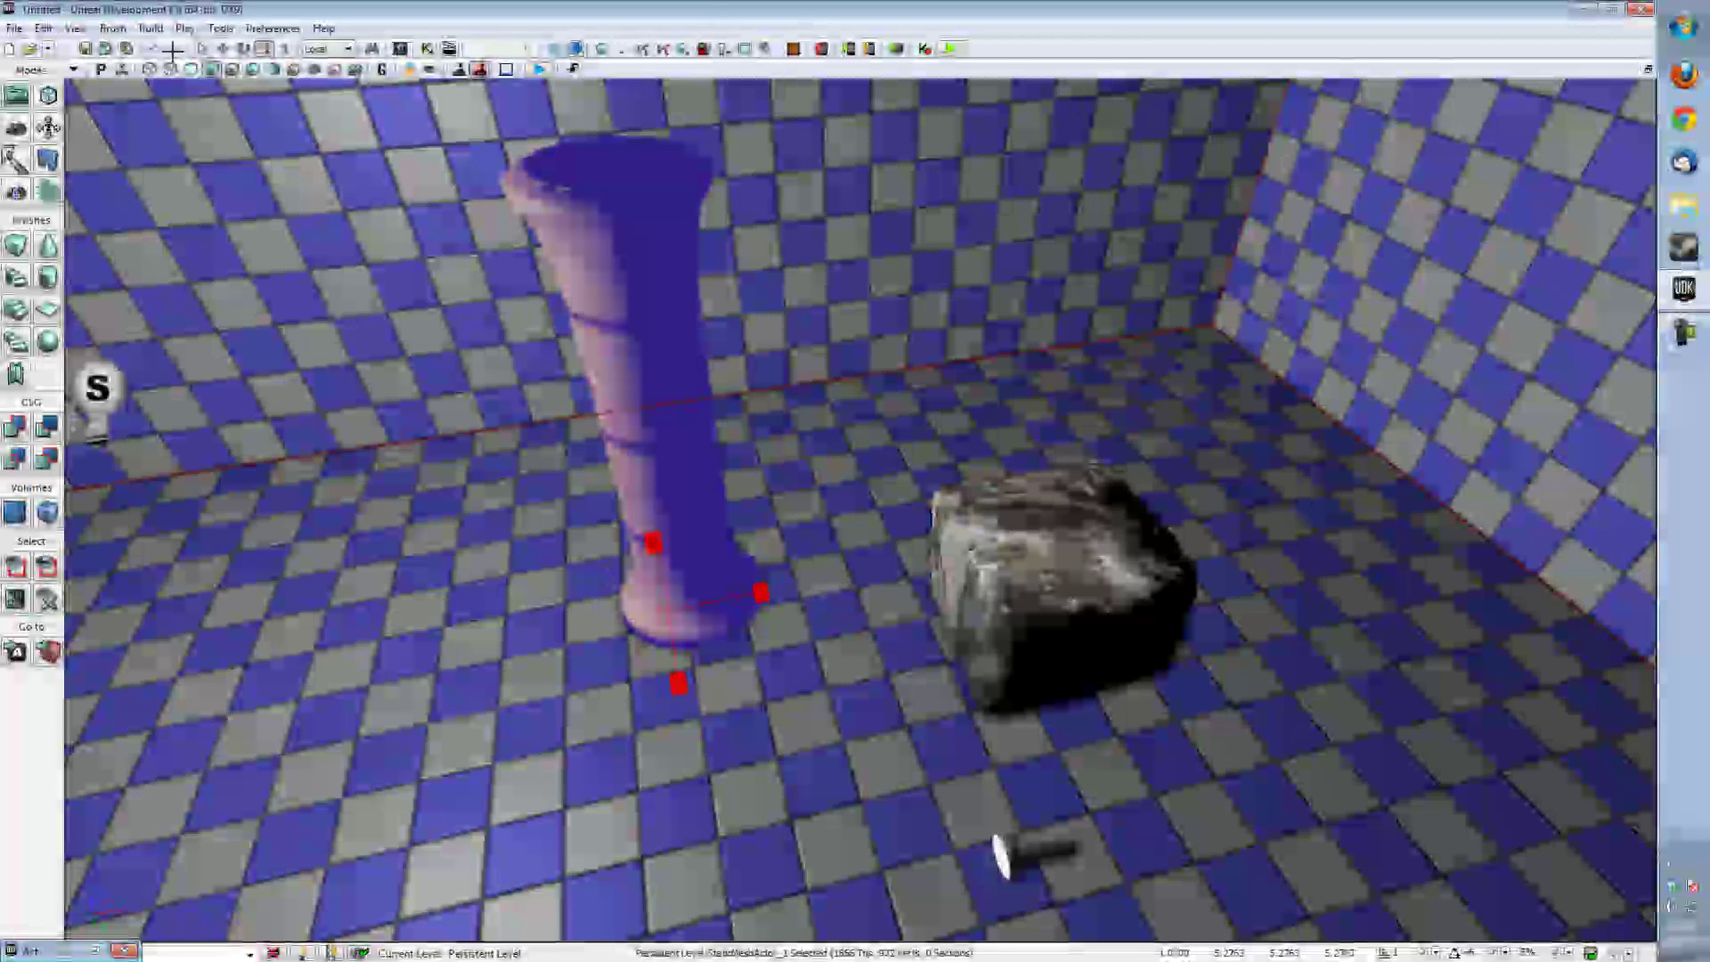
{"action": "left_click", "coordinate": [222, 49]}
{"action": "left_click_drag", "start_coordinate": [673, 666], "coordinate": [692, 787]}
Delete the dominant point light and switch the viewport to unlit shading.
{"action": "left_click", "coordinate": [97, 390]}
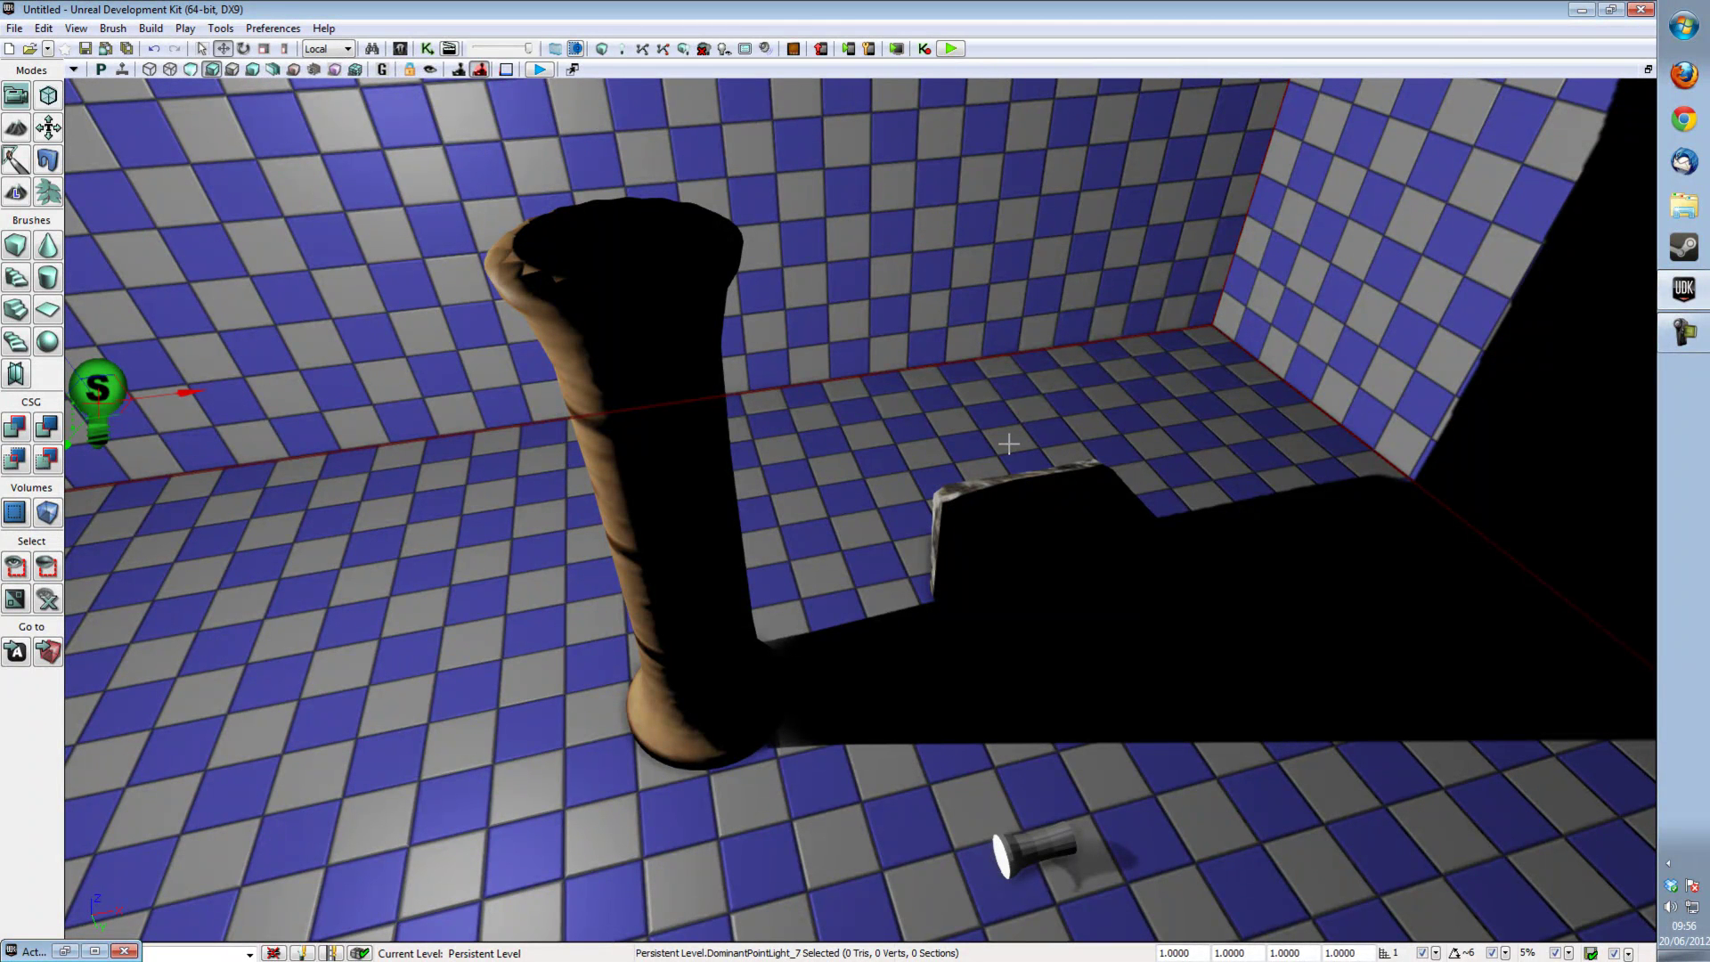
{"action": "right_click_drag", "start_coordinate": [799, 359], "coordinate": [647, 388]}
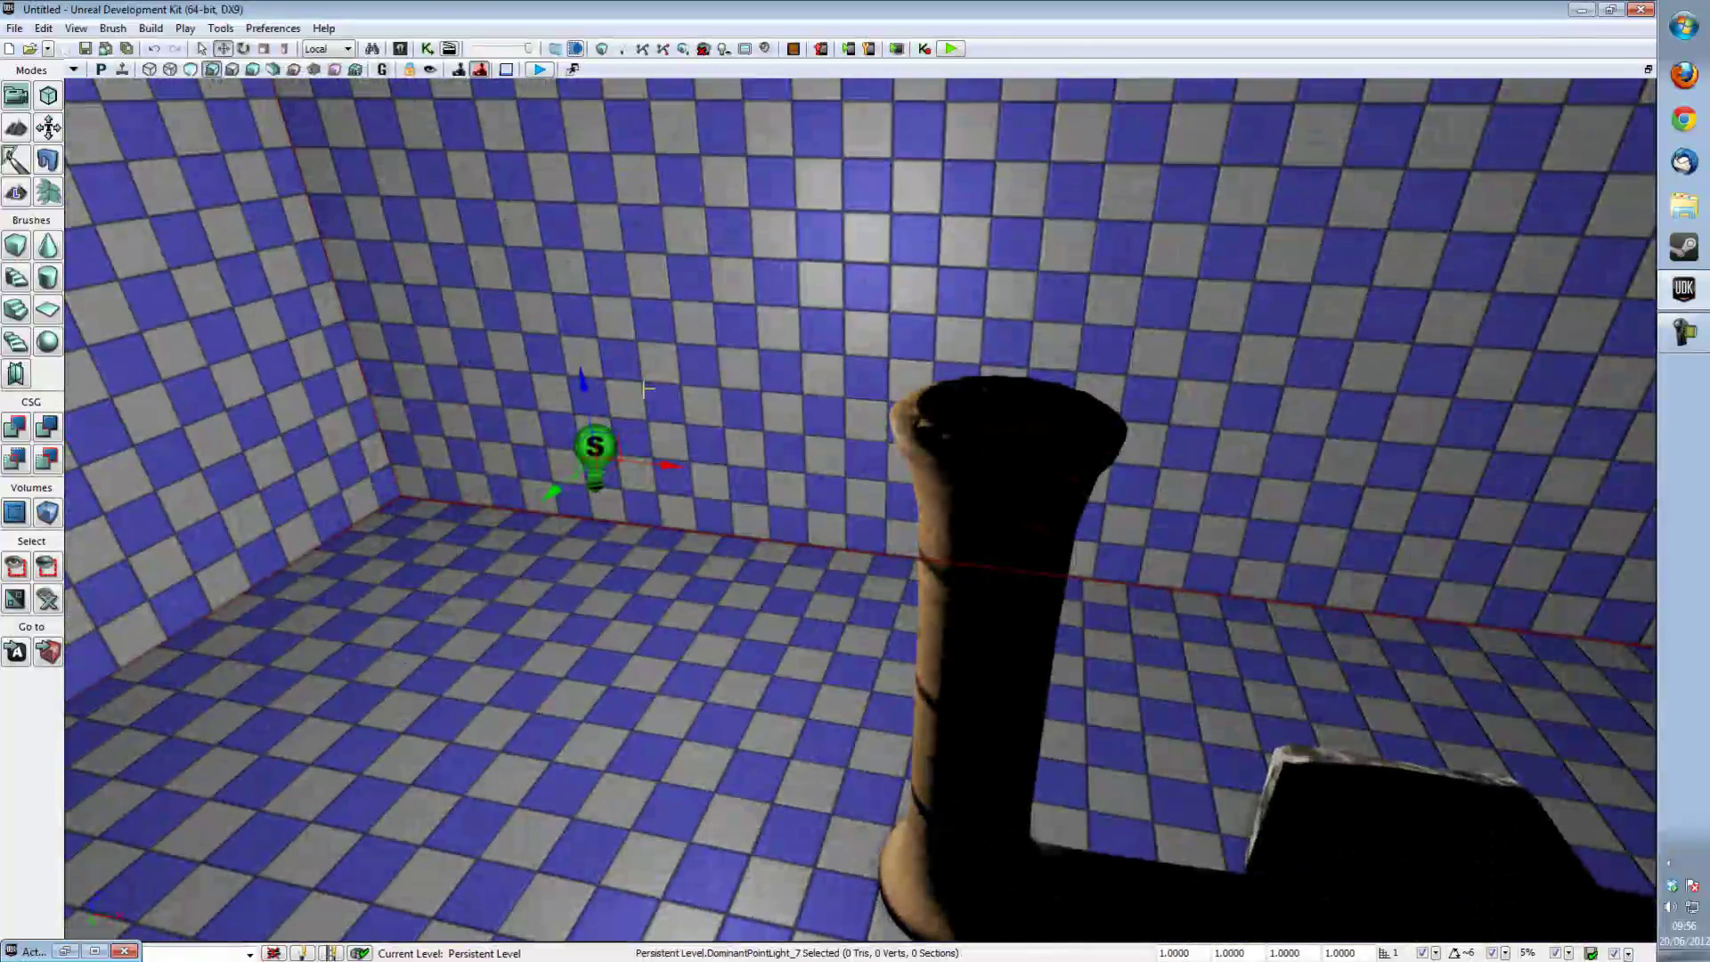
{"action": "key", "text": "Delete"}
{"action": "key", "text": "alt+3"}
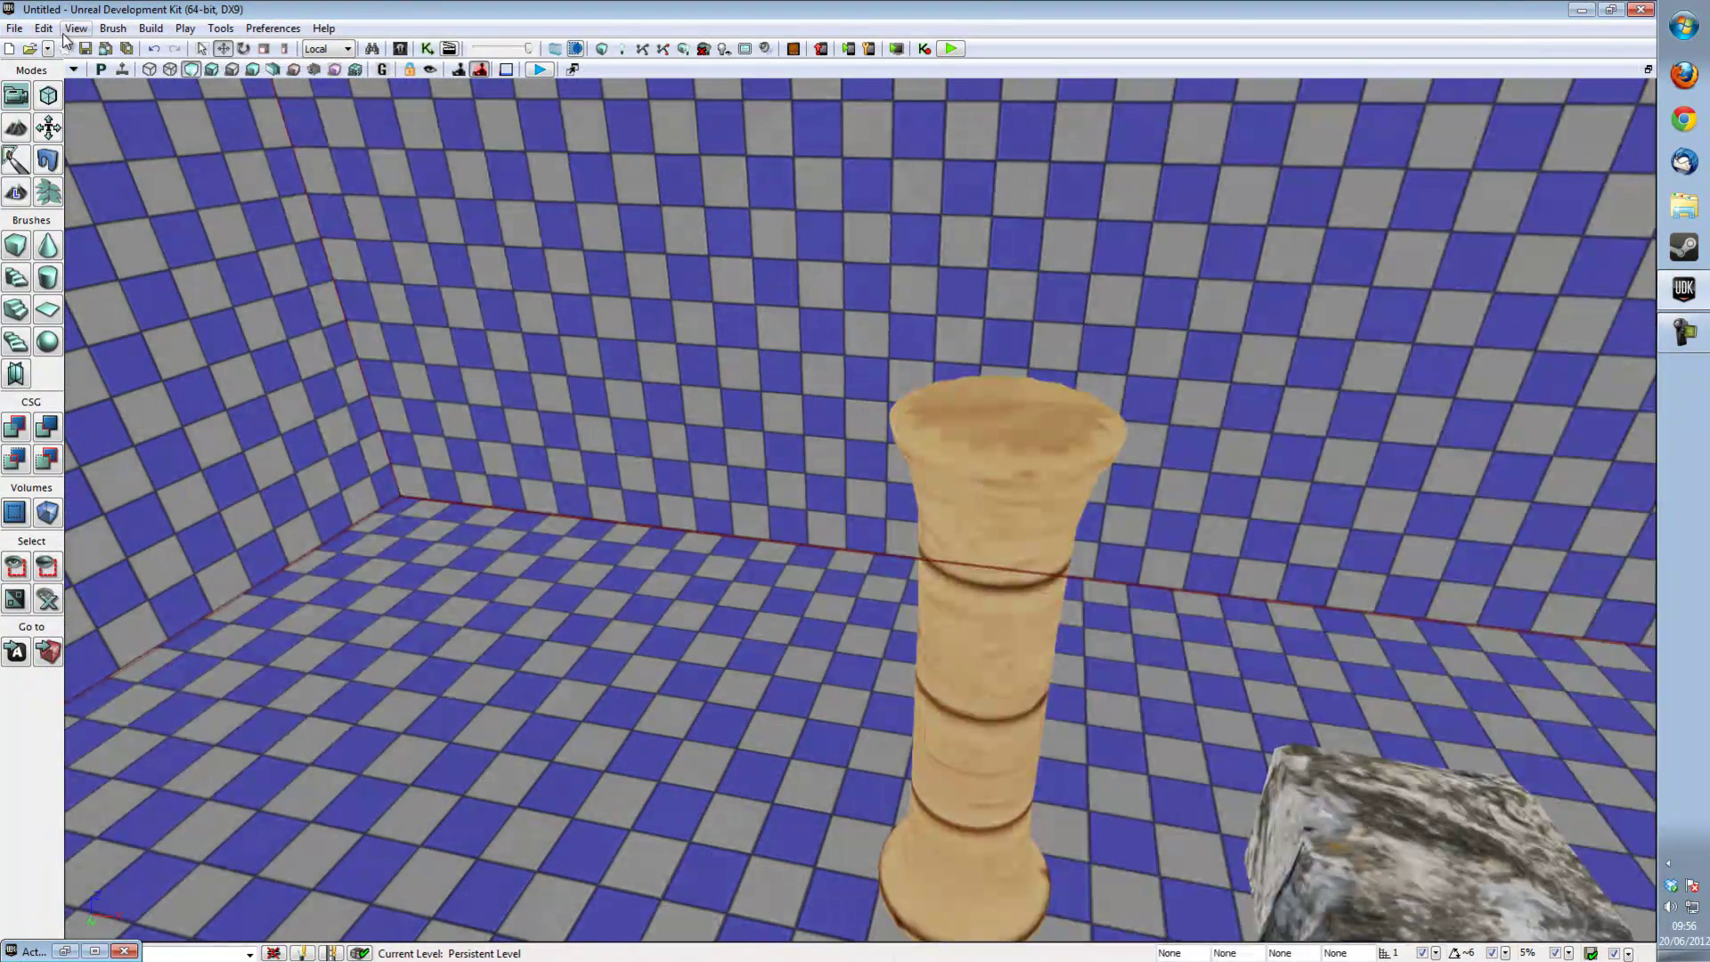
Restore the Actor Classes browser and add a PointLightMovable to the floor beside the pillar.
{"action": "left_click", "coordinate": [69, 29]}
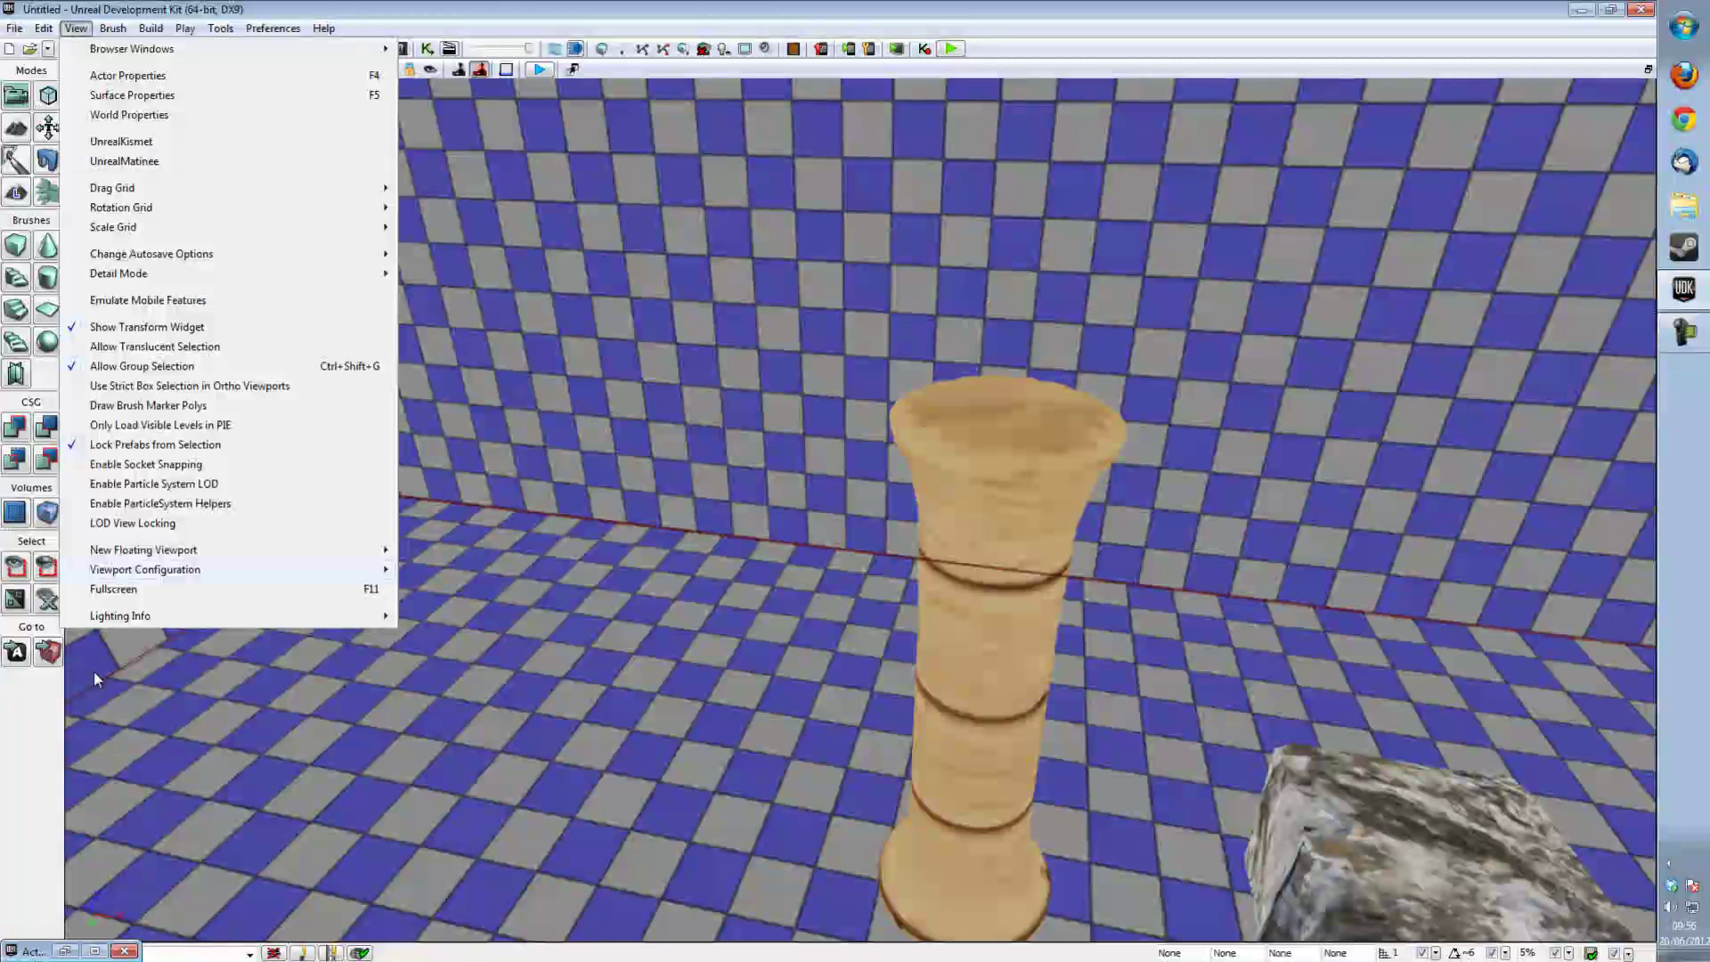
{"action": "left_click", "coordinate": [65, 951]}
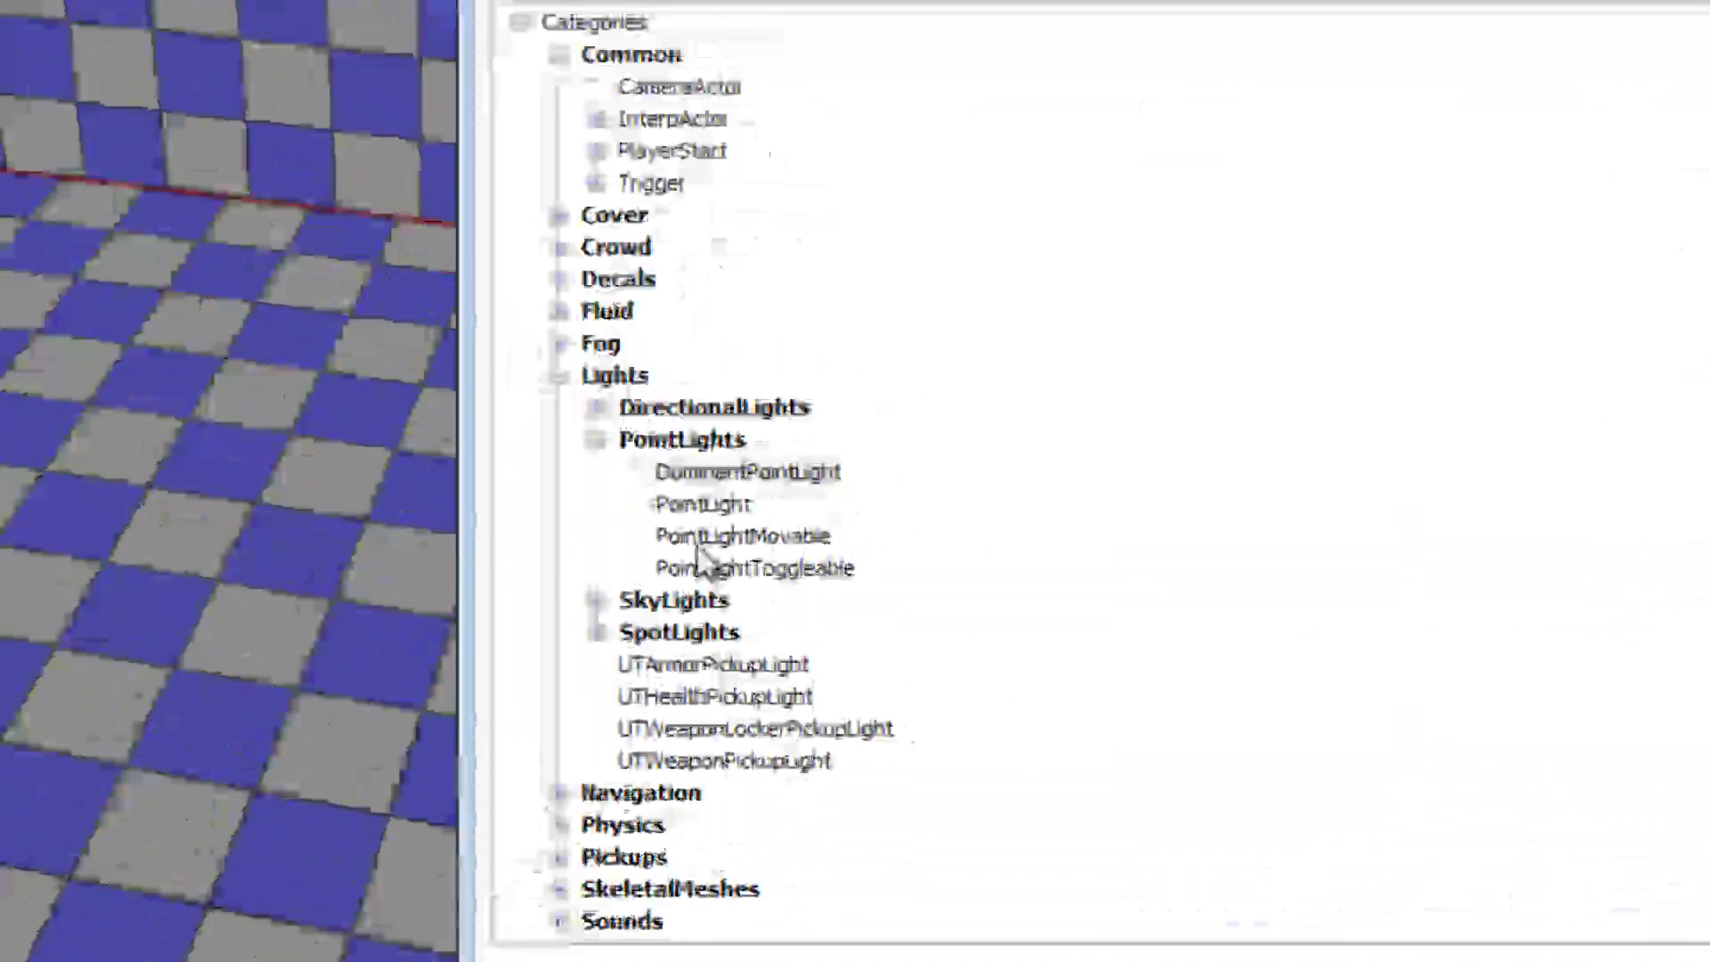
{"action": "left_click", "coordinate": [988, 690]}
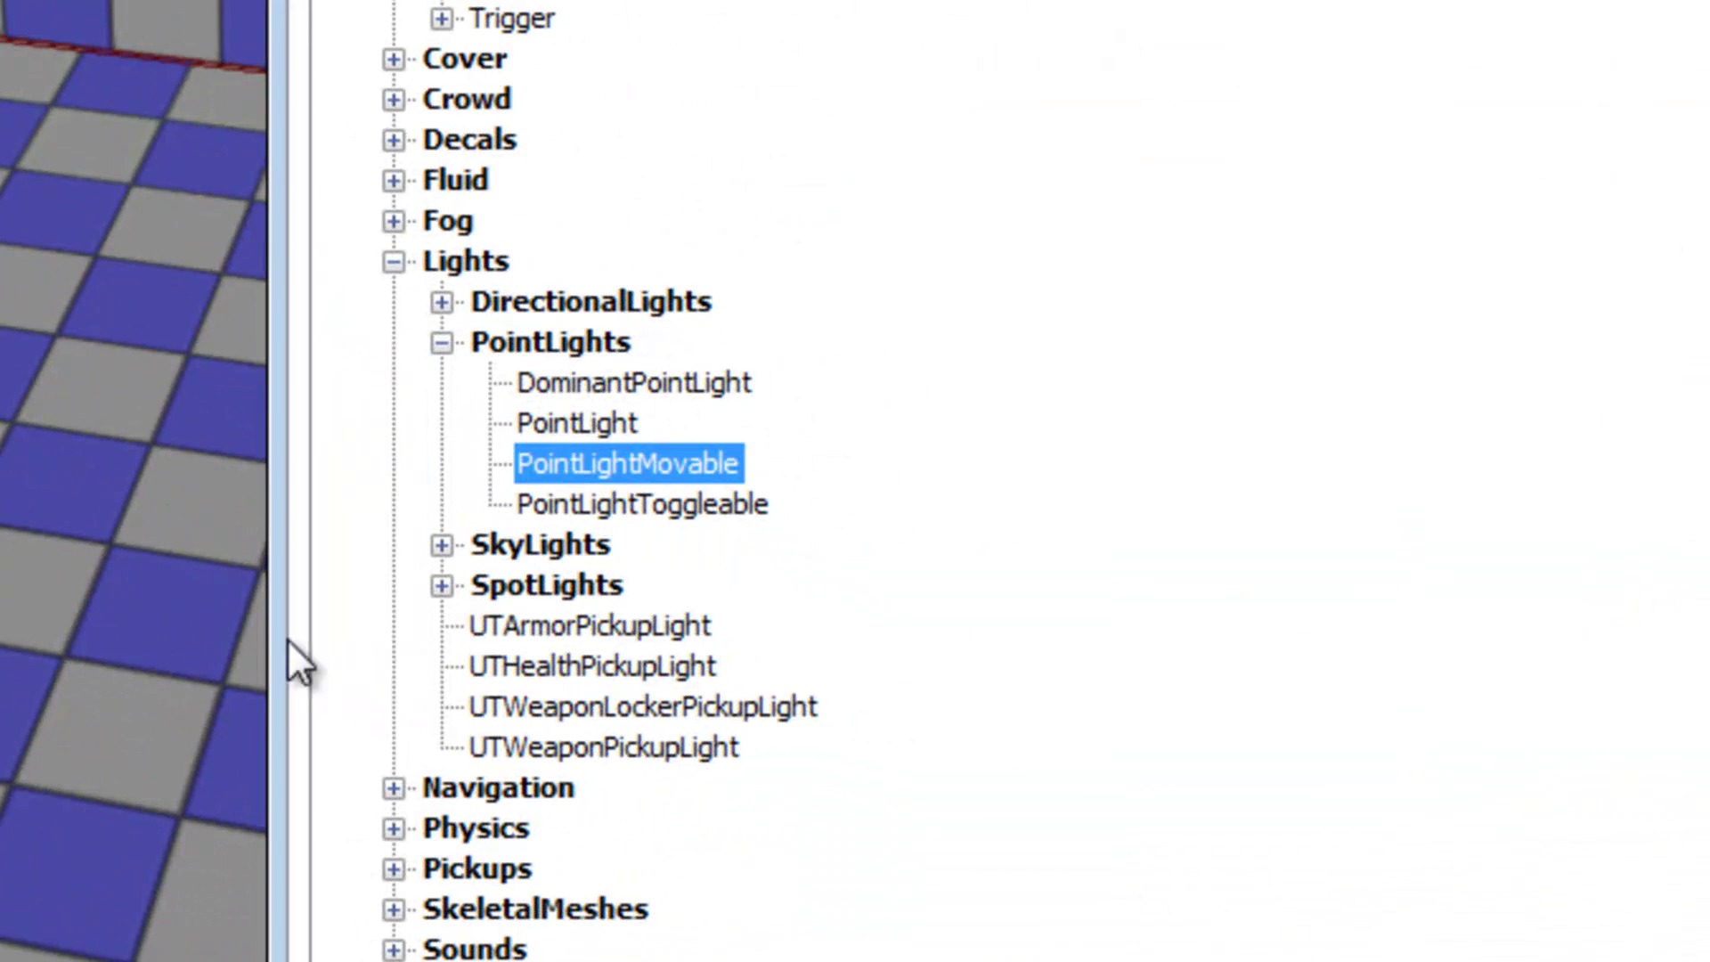
{"action": "right_click_drag", "start_coordinate": [116, 686], "coordinate": [227, 746]}
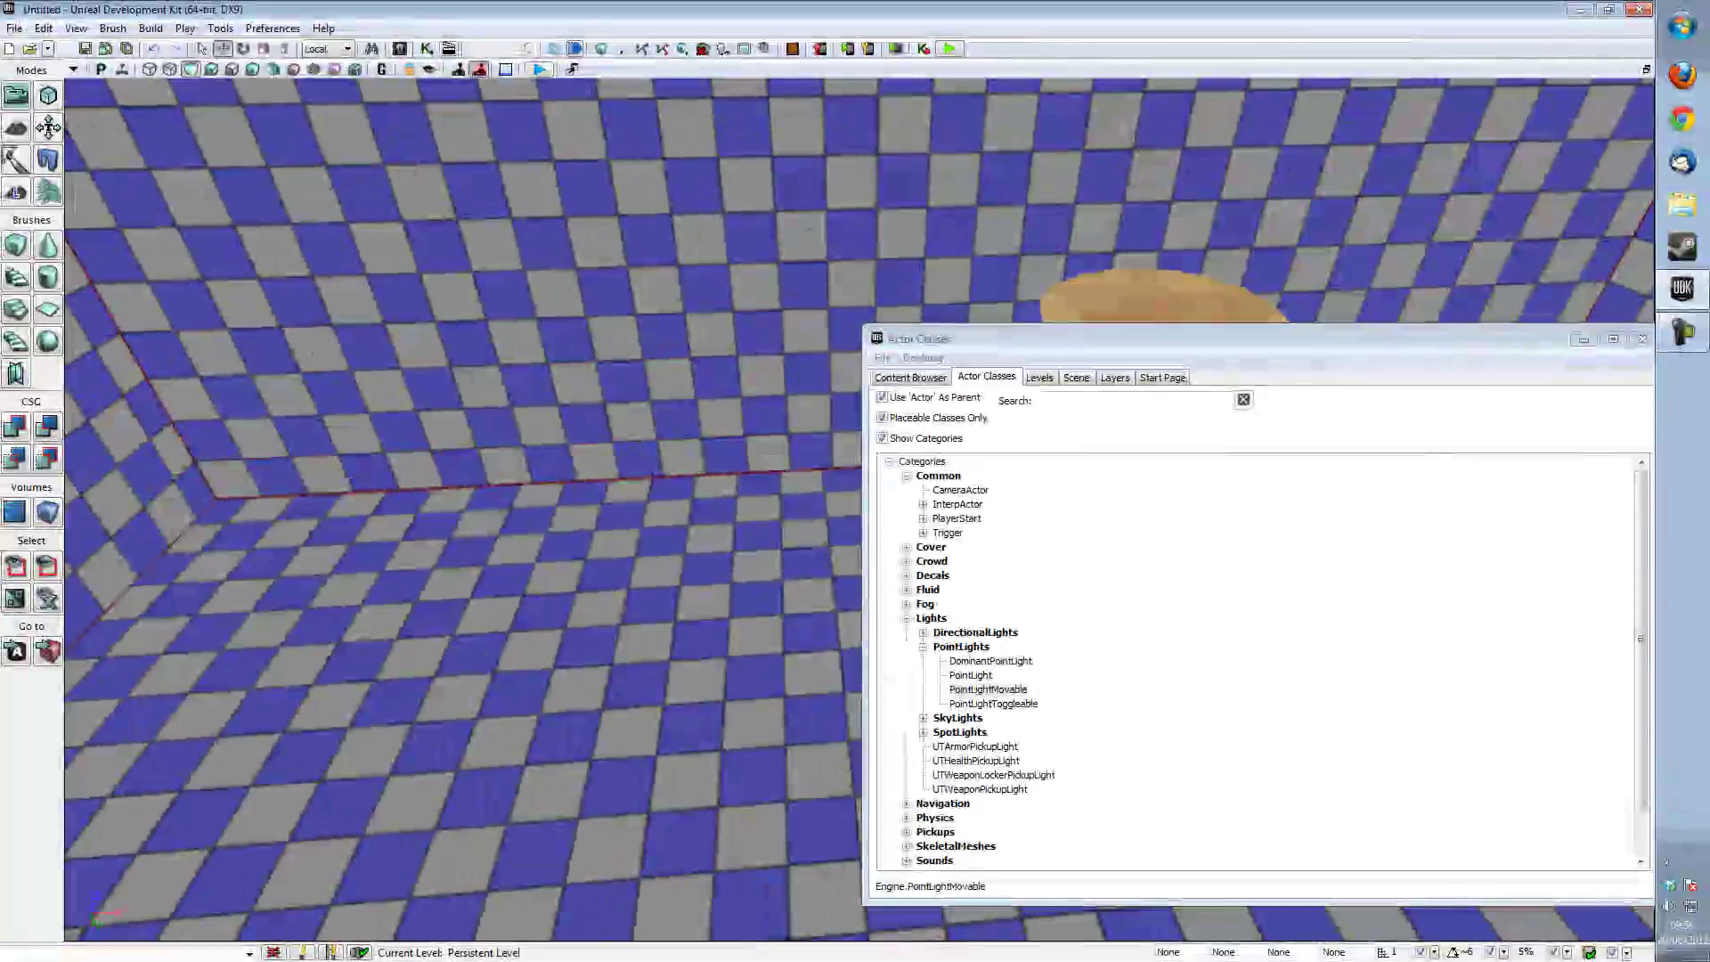
{"action": "right_click", "coordinate": [568, 706]}
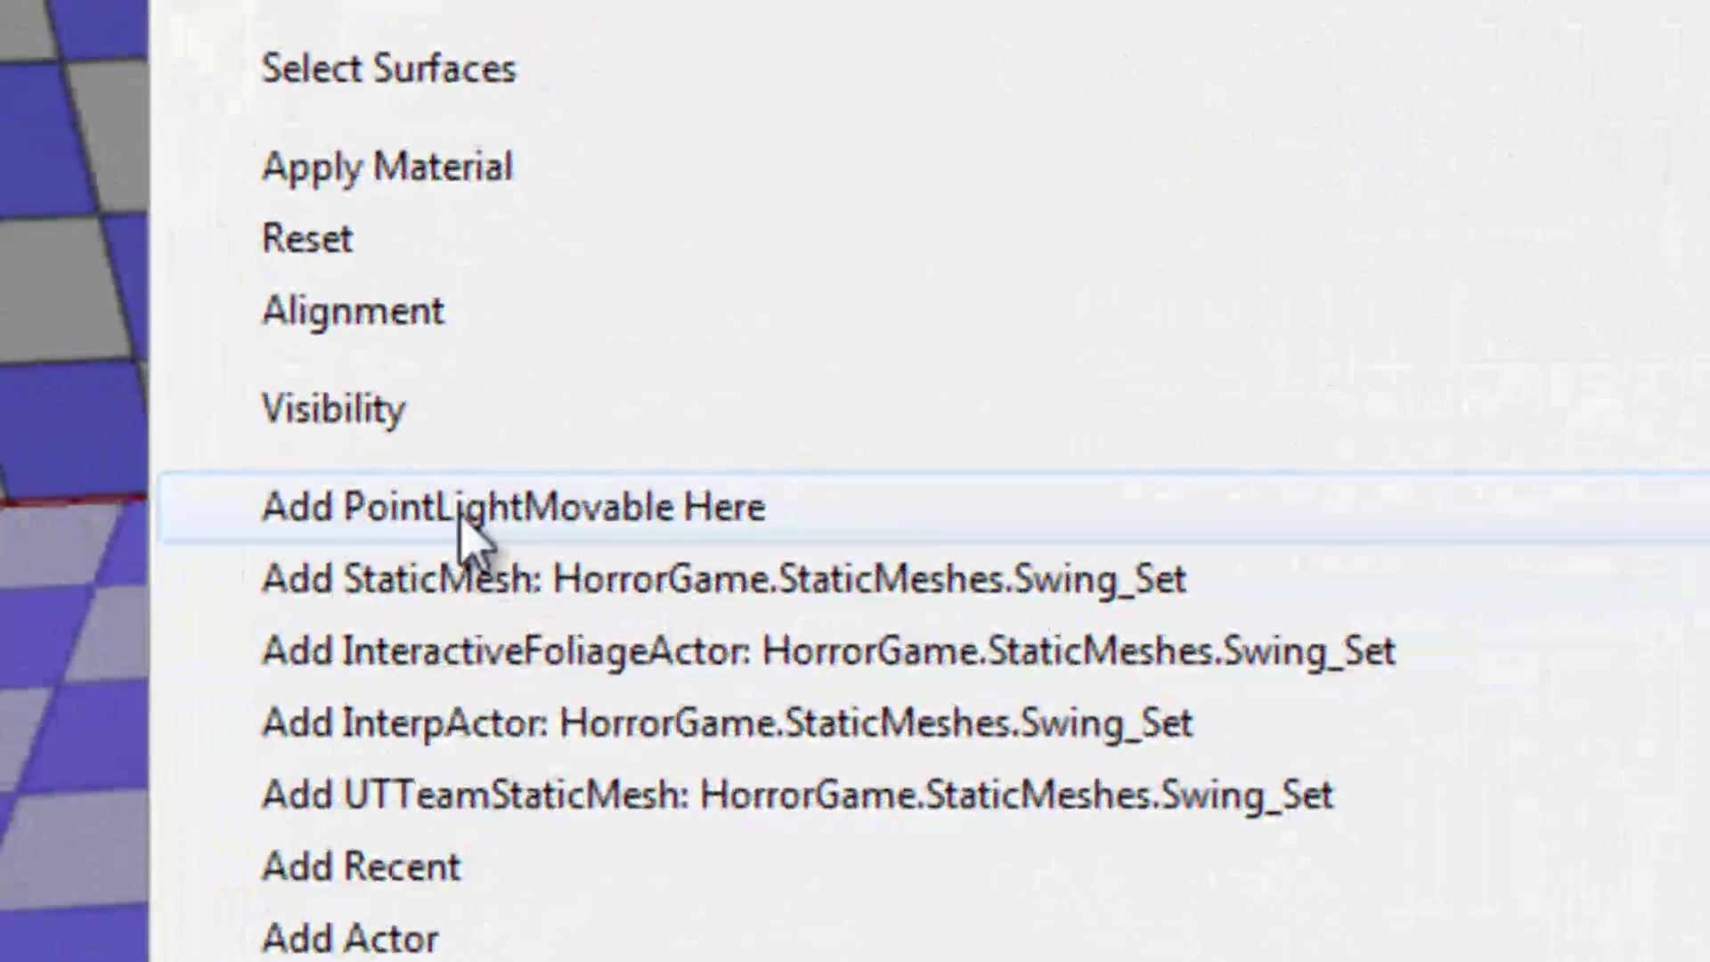
{"action": "left_click", "coordinate": [650, 488]}
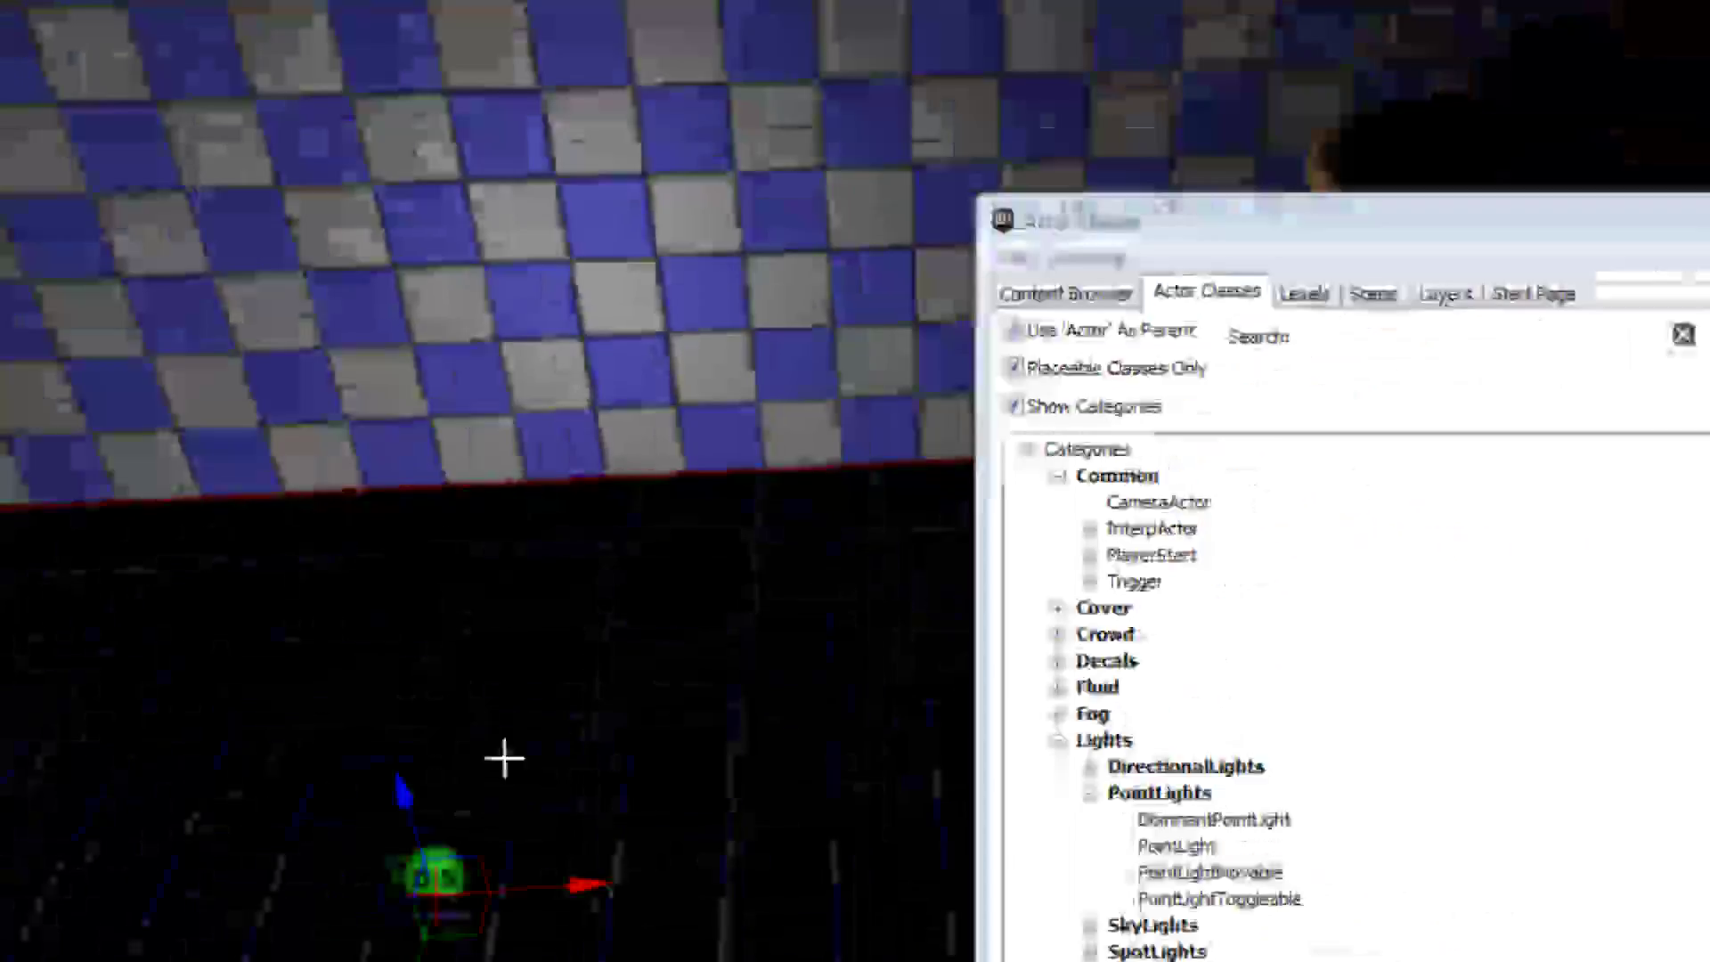
Raise the movable point light above the floor and scale it up vertically.
{"action": "left_click_drag", "start_coordinate": [403, 790], "coordinate": [373, 293]}
{"action": "left_click", "coordinate": [1585, 339]}
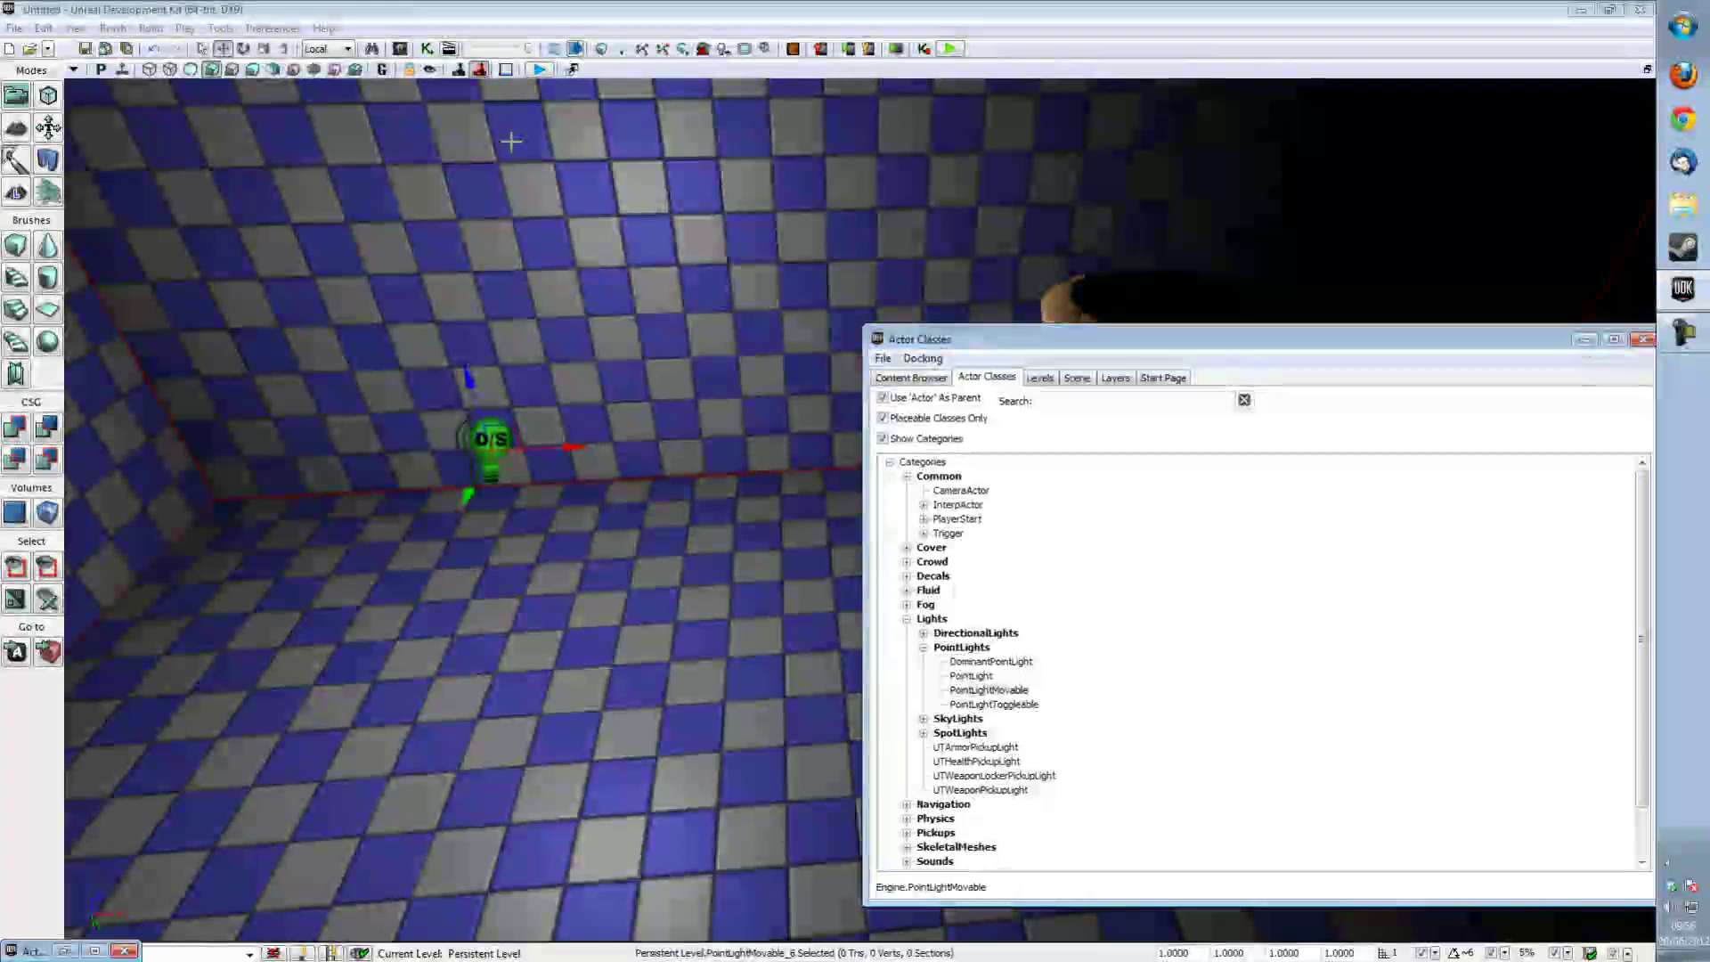
{"action": "left_click", "coordinate": [511, 140]}
{"action": "key", "text": "space"}
{"action": "key", "text": "space"}
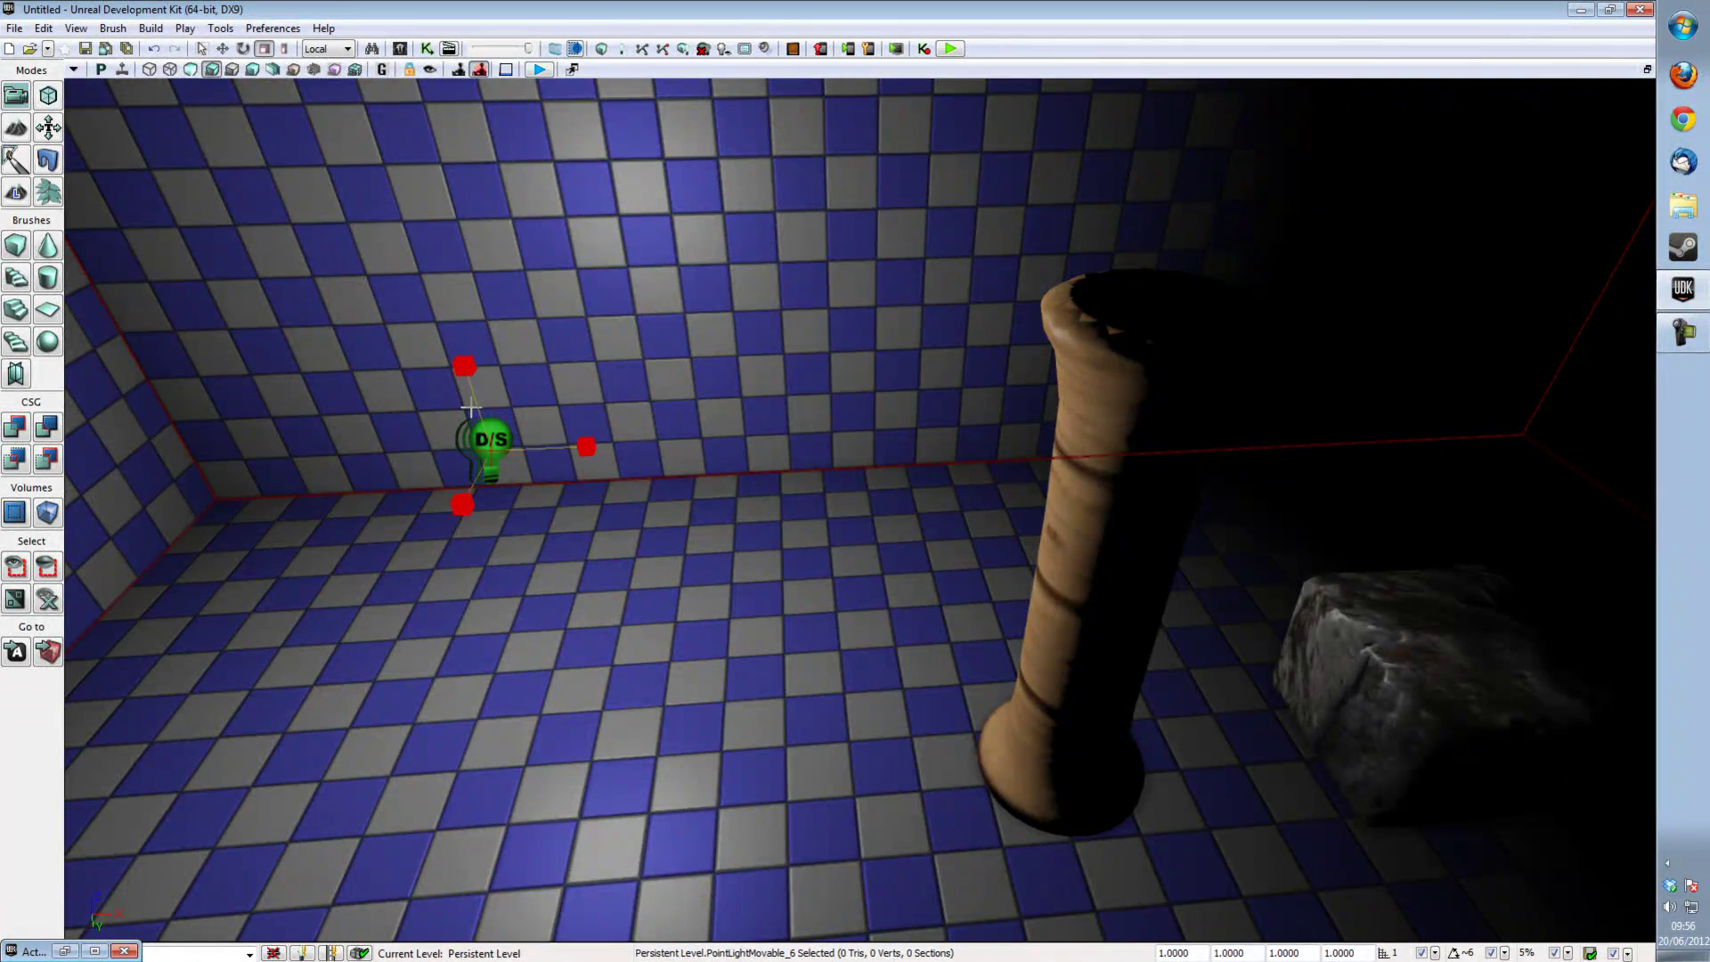
{"action": "left_click_drag", "start_coordinate": [466, 374], "coordinate": [456, 314]}
Open the movable point light's properties and filter them by "shadow".
{"action": "right_click_drag", "start_coordinate": [463, 305], "coordinate": [574, 318]}
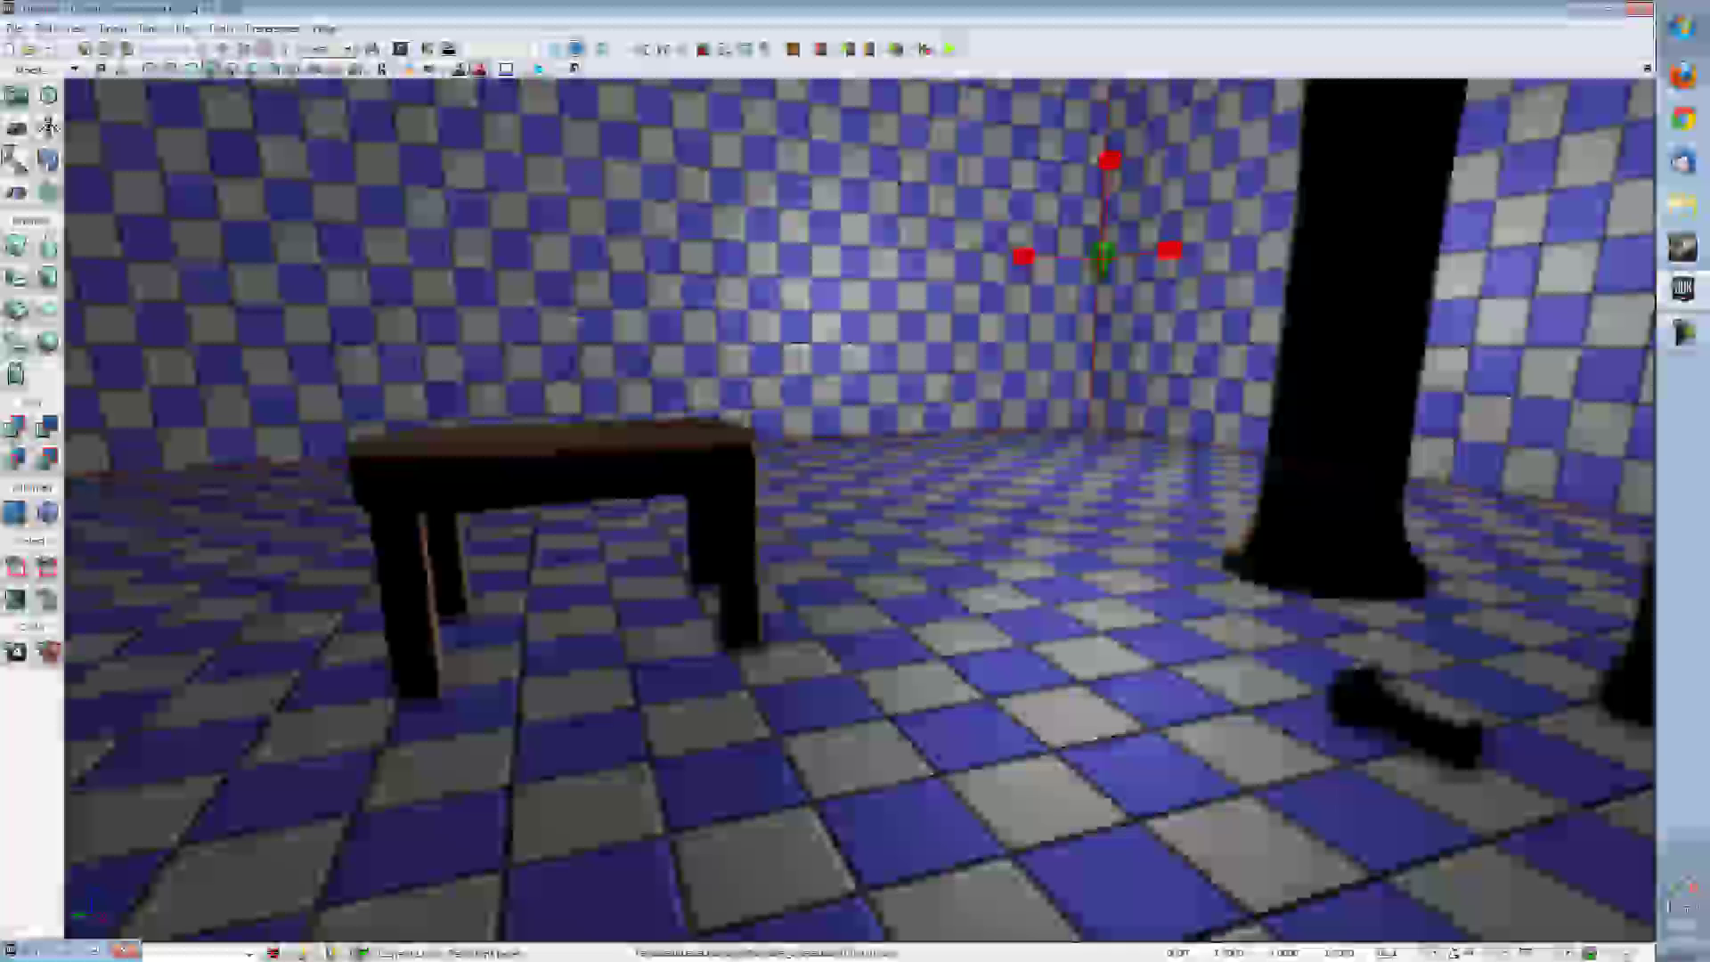
{"action": "right_click_drag", "start_coordinate": [574, 318], "coordinate": [57, 243]}
{"action": "right_click_drag", "start_coordinate": [970, 427], "coordinate": [979, 436]}
{"action": "right_click_drag", "start_coordinate": [1102, 641], "coordinate": [1267, 653]}
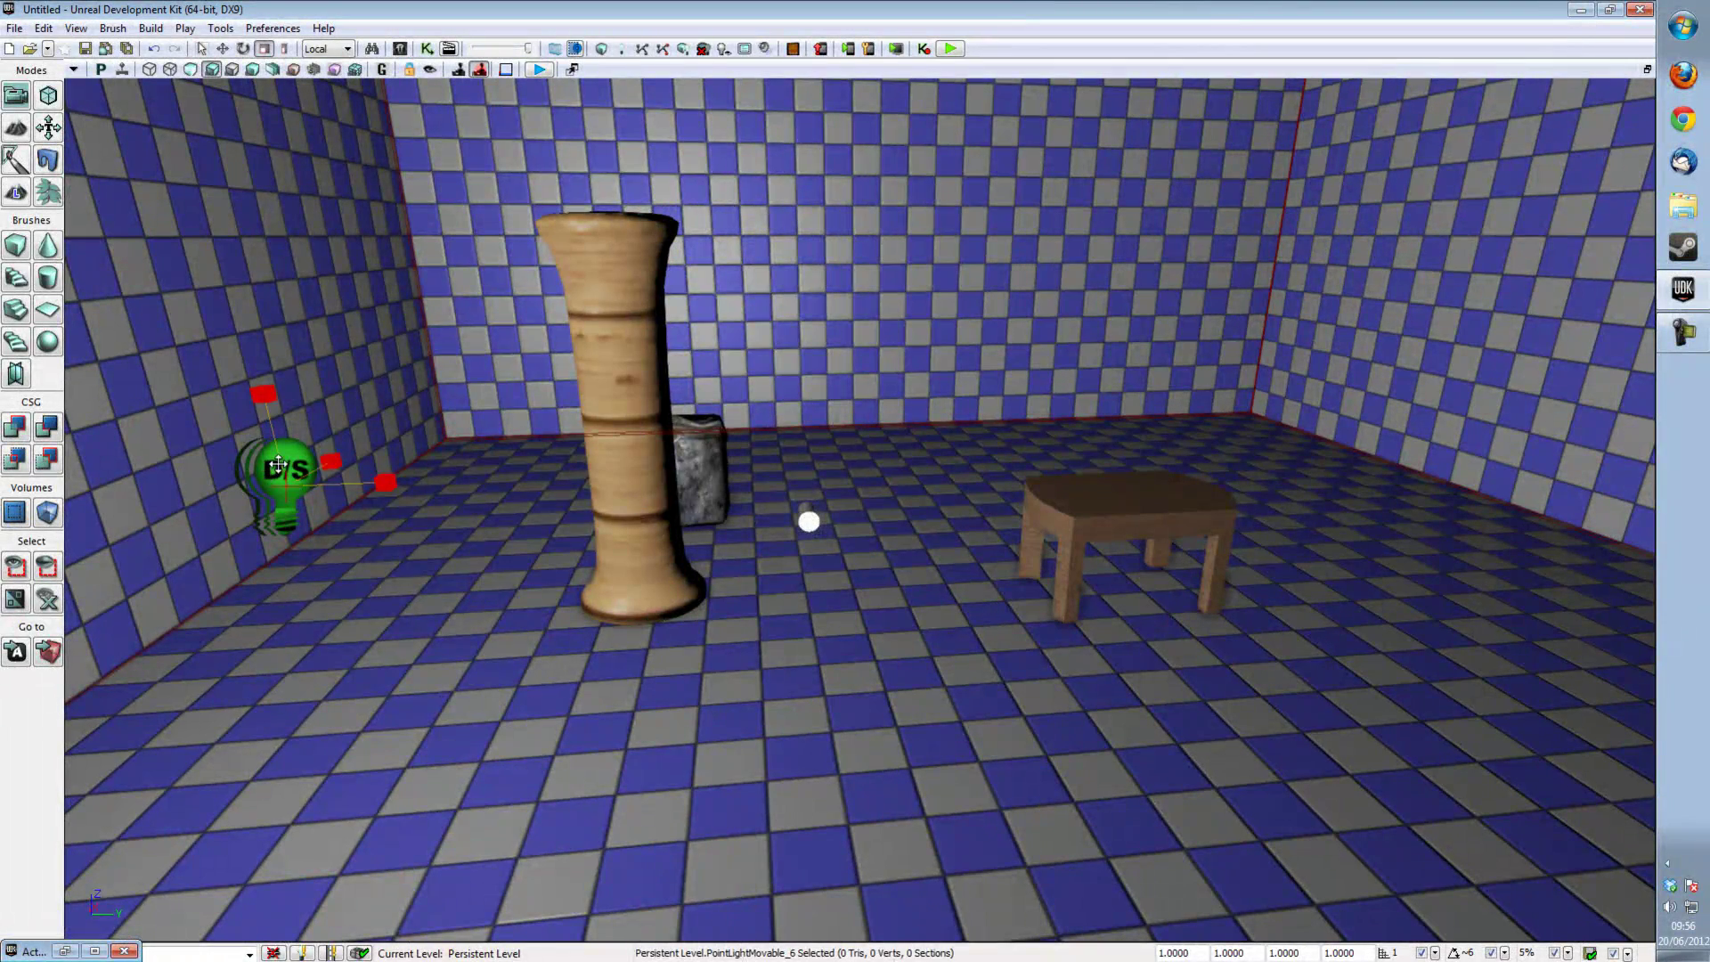
{"action": "right_click", "coordinate": [277, 463]}
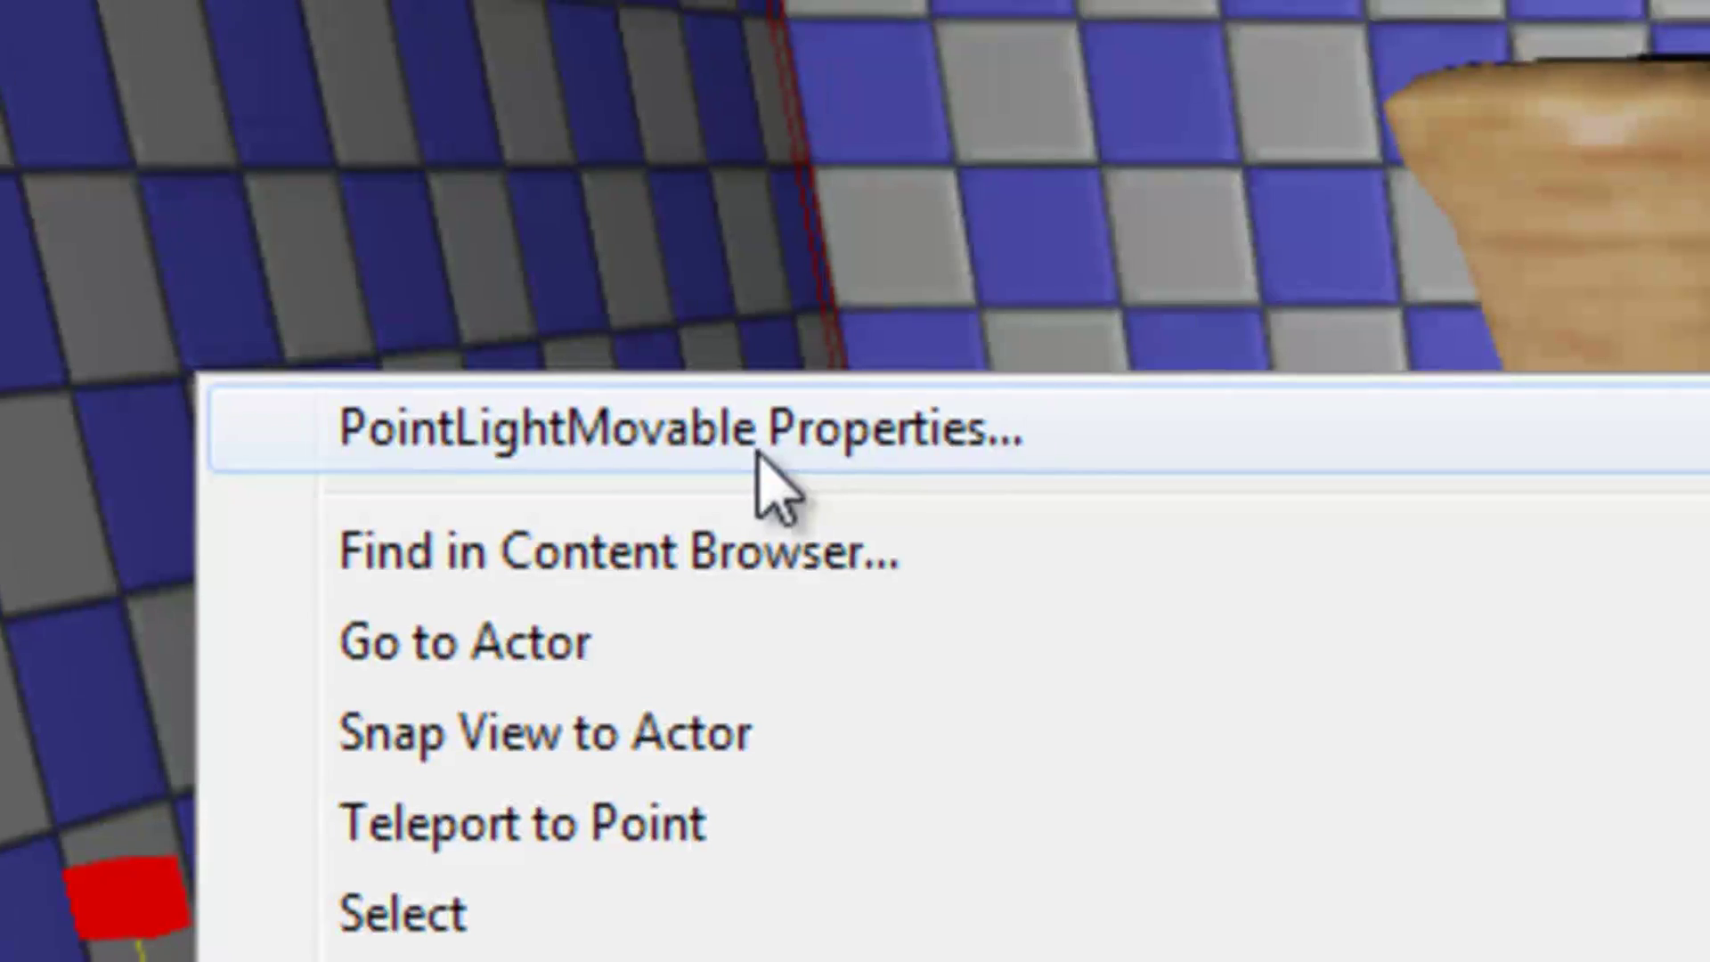
{"action": "left_click", "coordinate": [761, 450]}
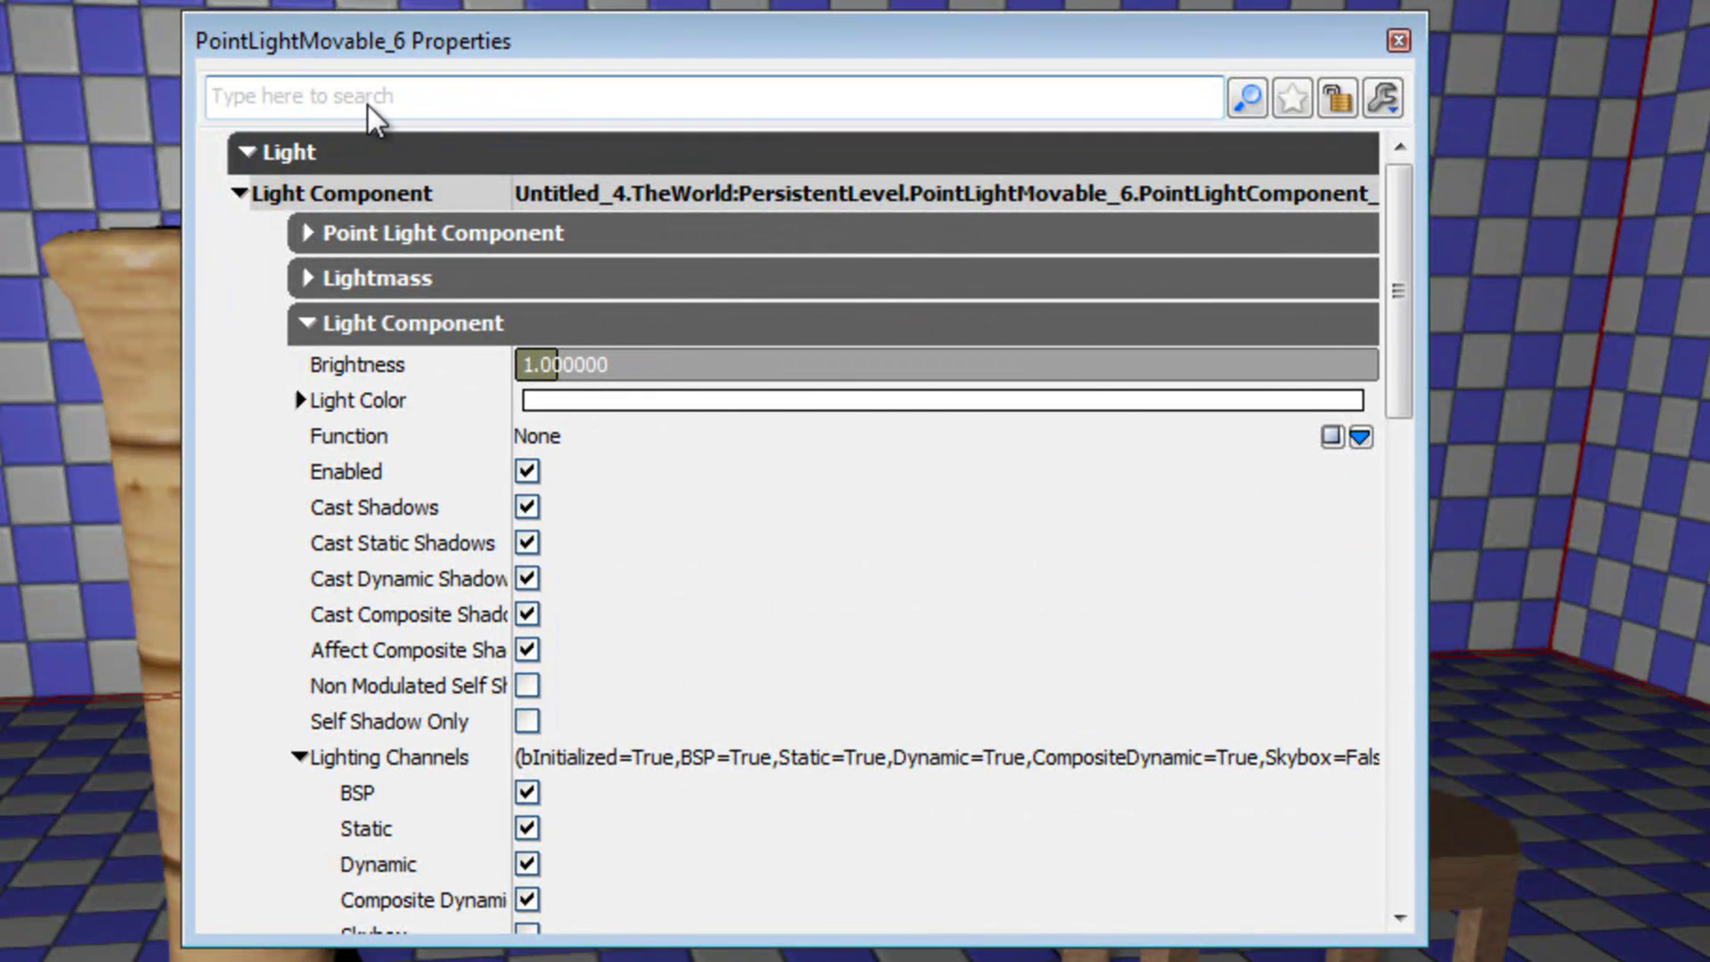
{"action": "type", "text": "shadow"}
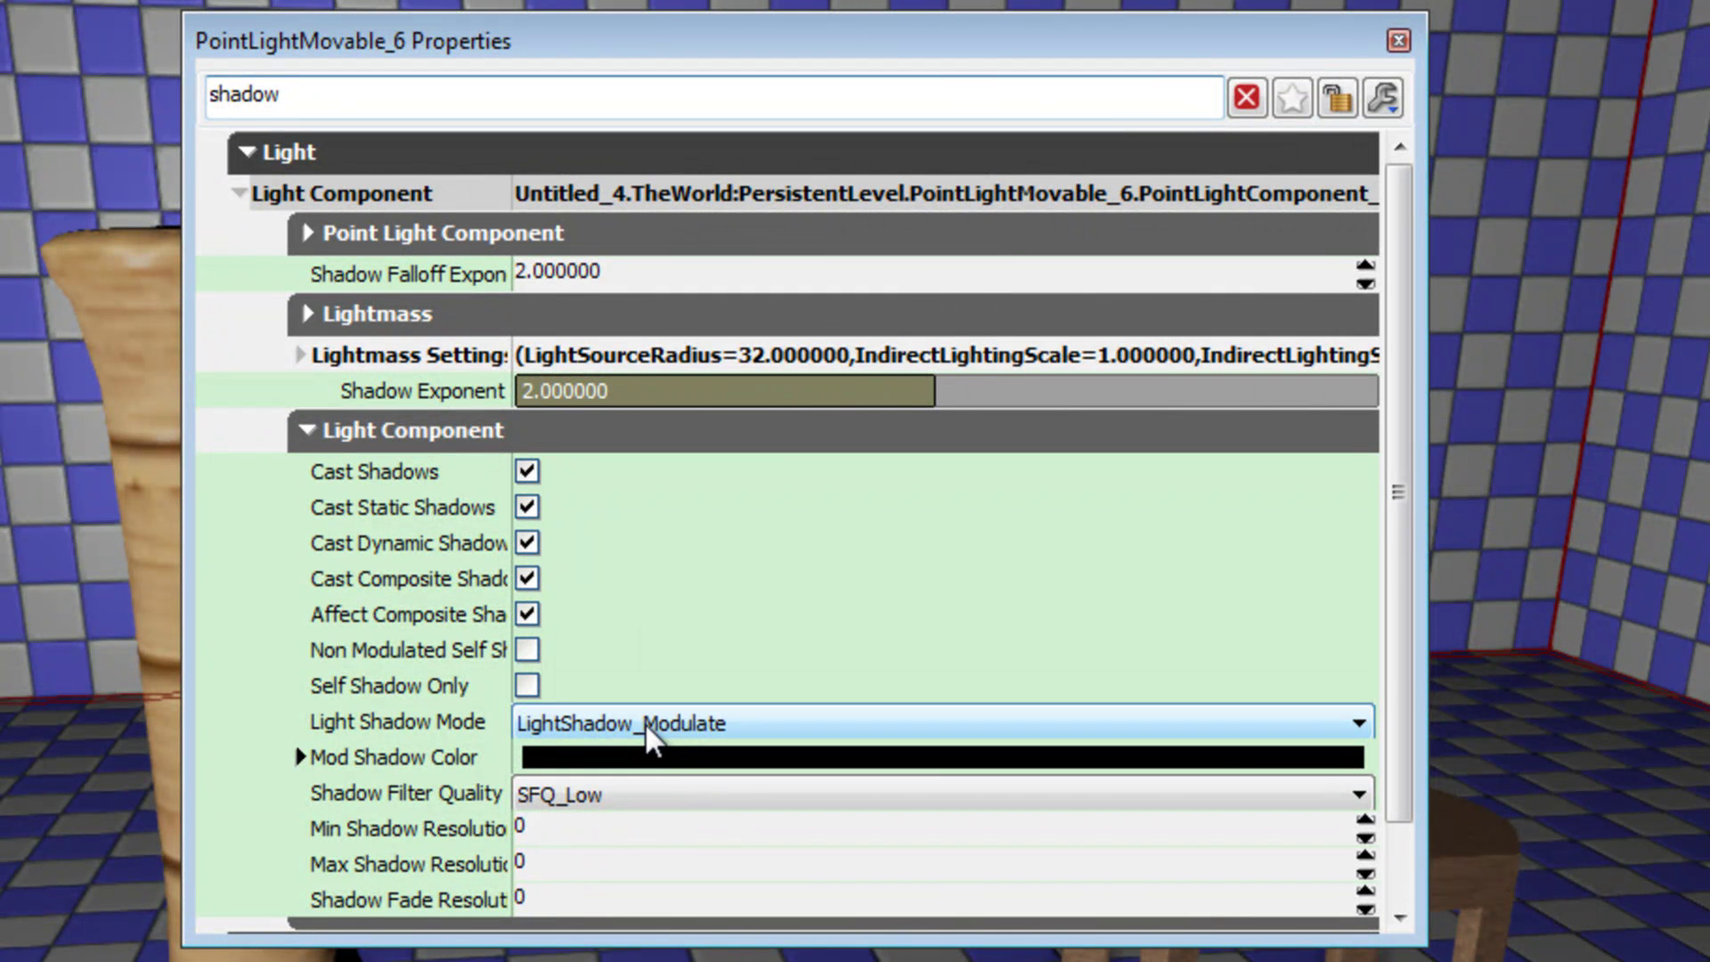
Set the movable light's Light Shadow Mode to LightShadow_Normal.
{"action": "right_click_drag", "start_coordinate": [1532, 552], "coordinate": [681, 815]}
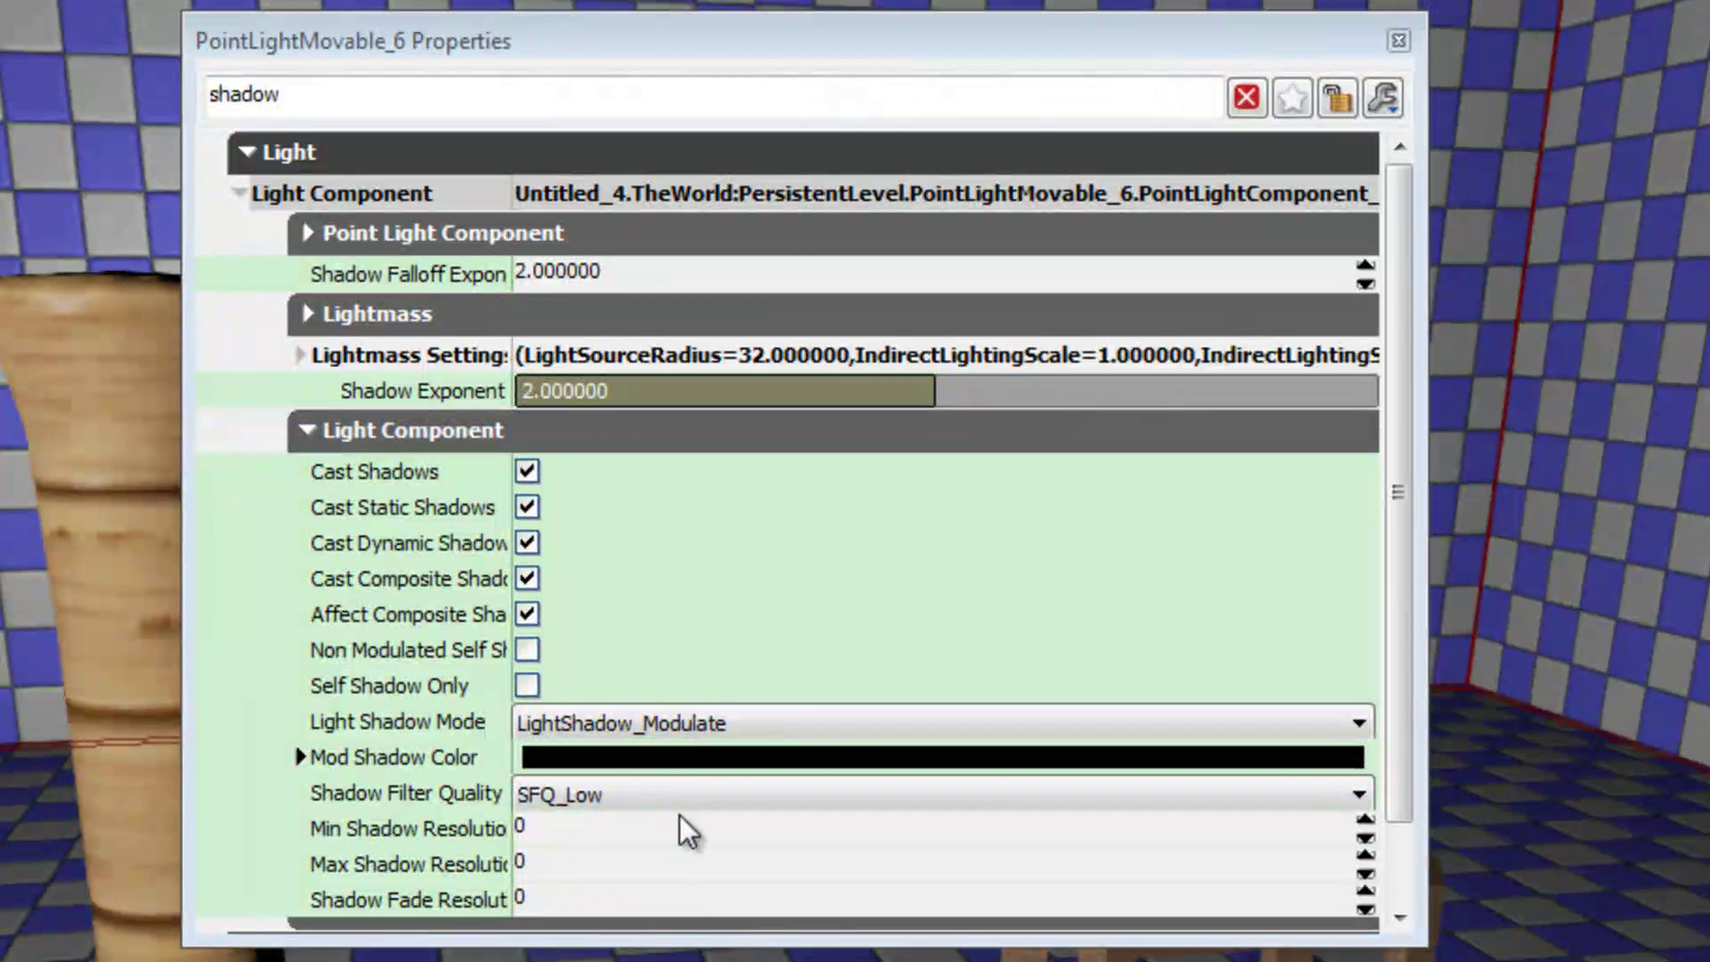
{"action": "left_click", "coordinate": [591, 725]}
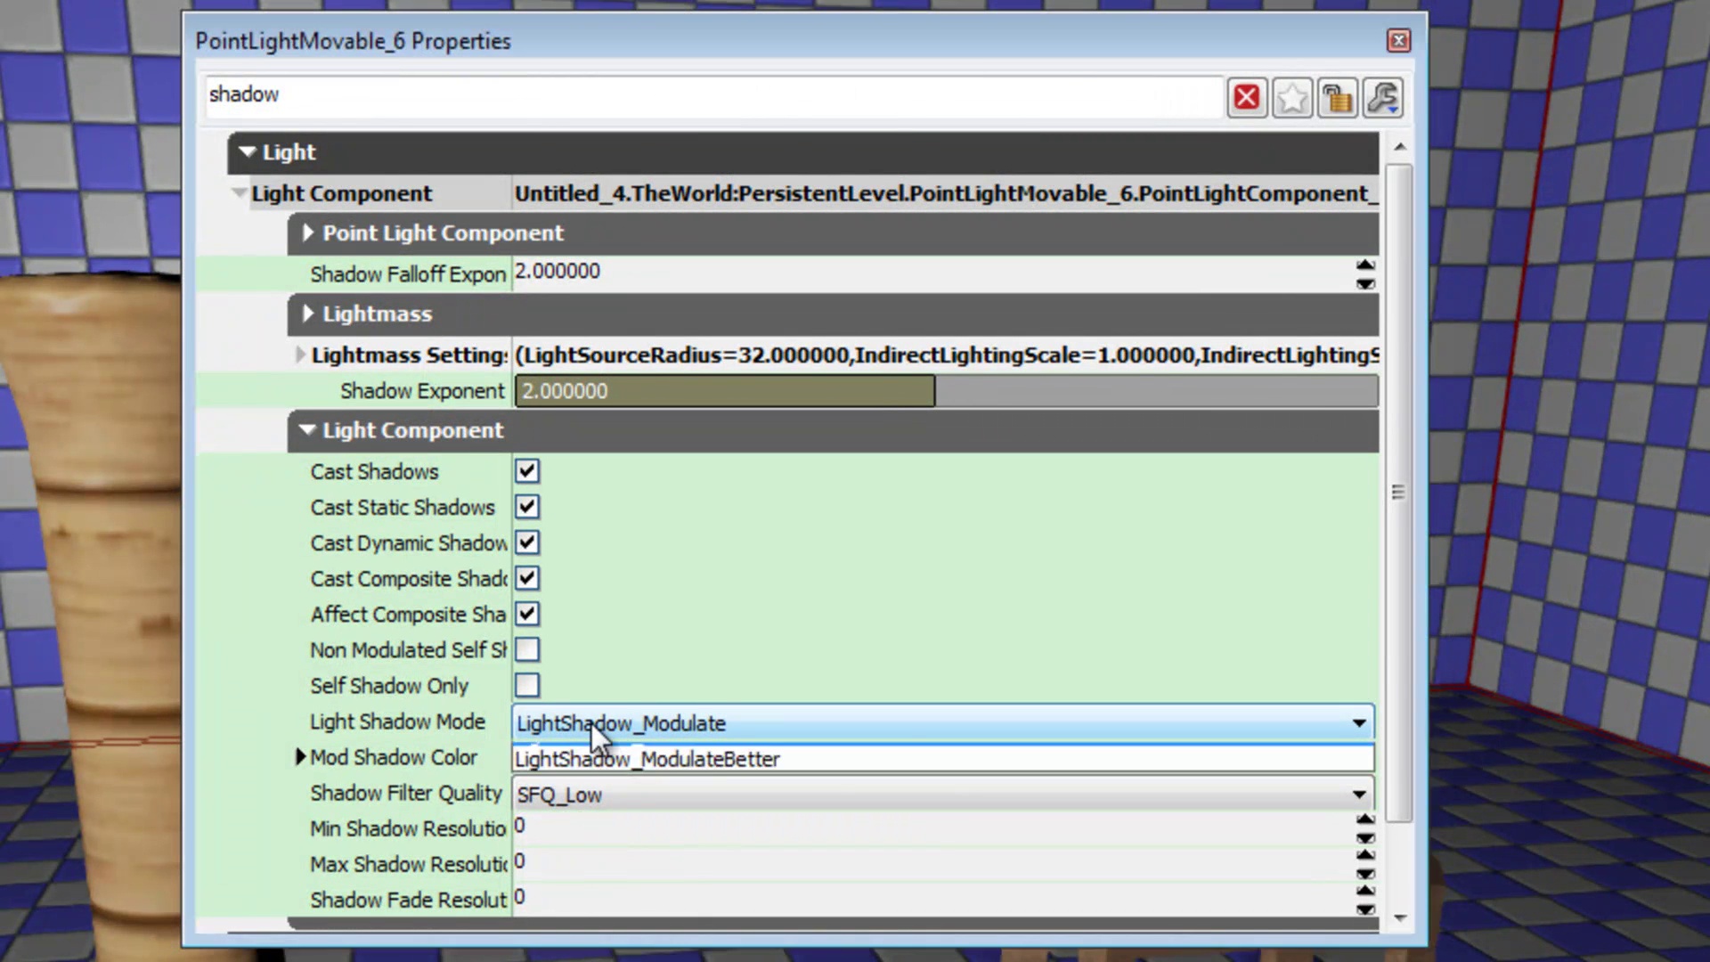
{"action": "left_click", "coordinate": [910, 756]}
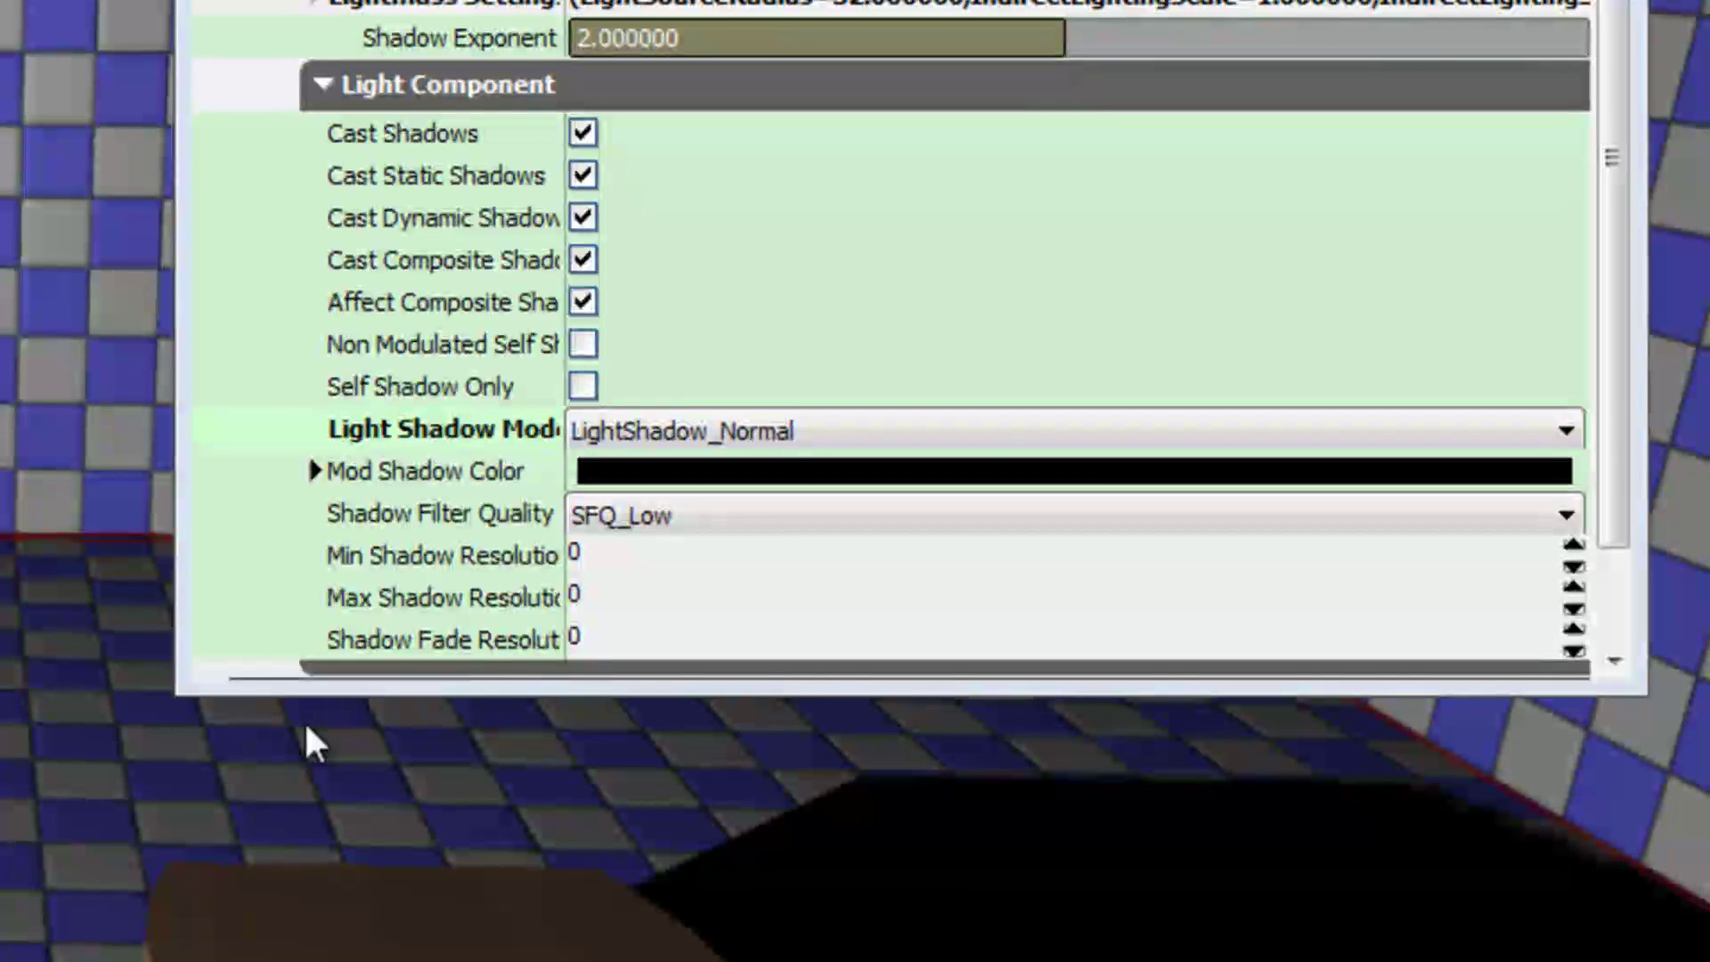
Set the light's Min Shadow Resolution to 256 and both Max Shadow Resolution and Shadow Fade Resolution to 512.
{"action": "right_click_drag", "start_coordinate": [303, 720], "coordinate": [444, 670]}
{"action": "left_click", "coordinate": [707, 561]}
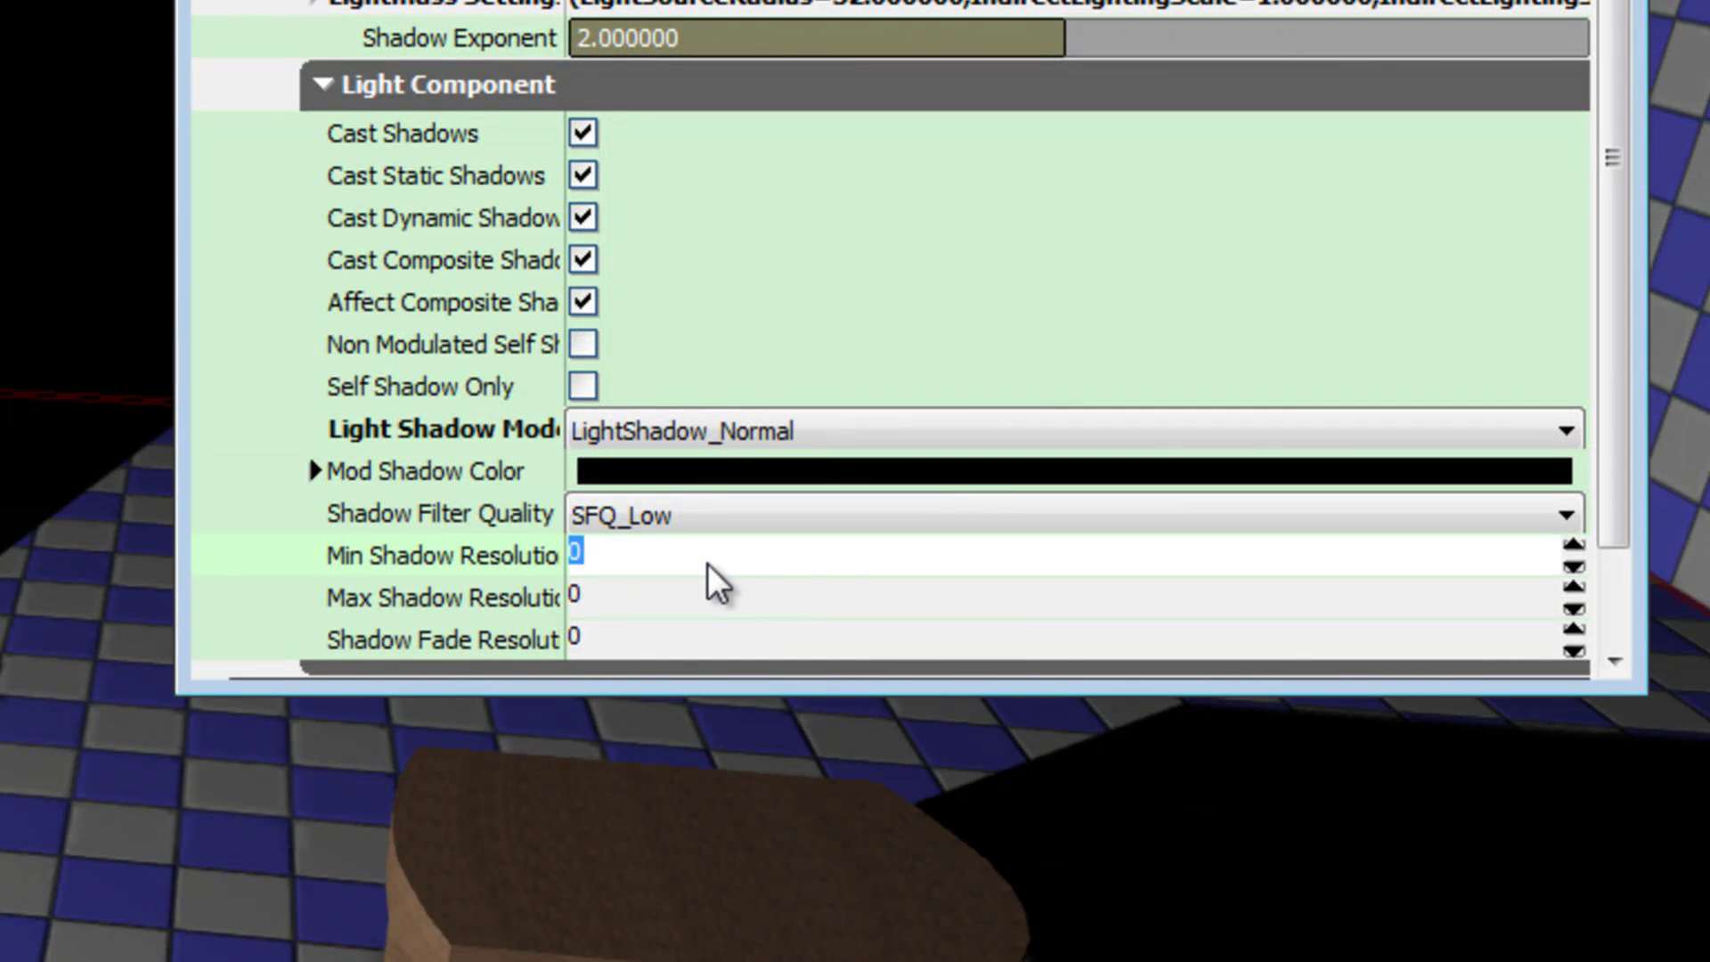
{"action": "type", "text": "256"}
{"action": "left_click", "coordinate": [860, 586]}
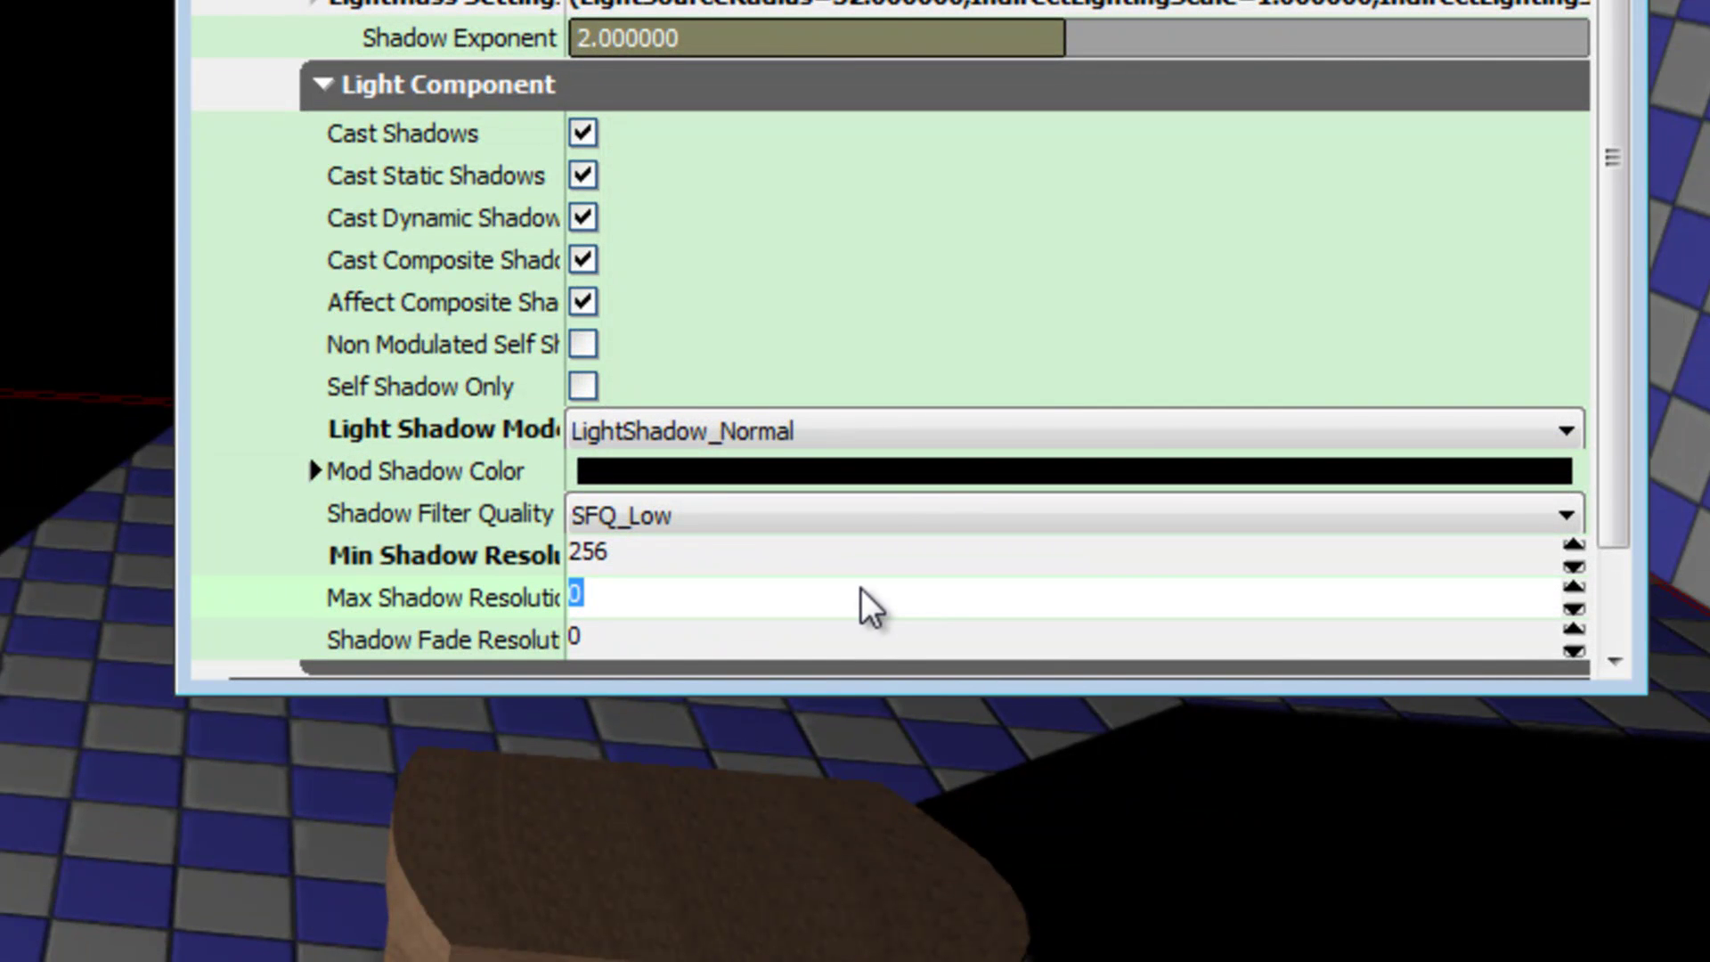
{"action": "type", "text": "512"}
{"action": "key", "text": "Tab"}
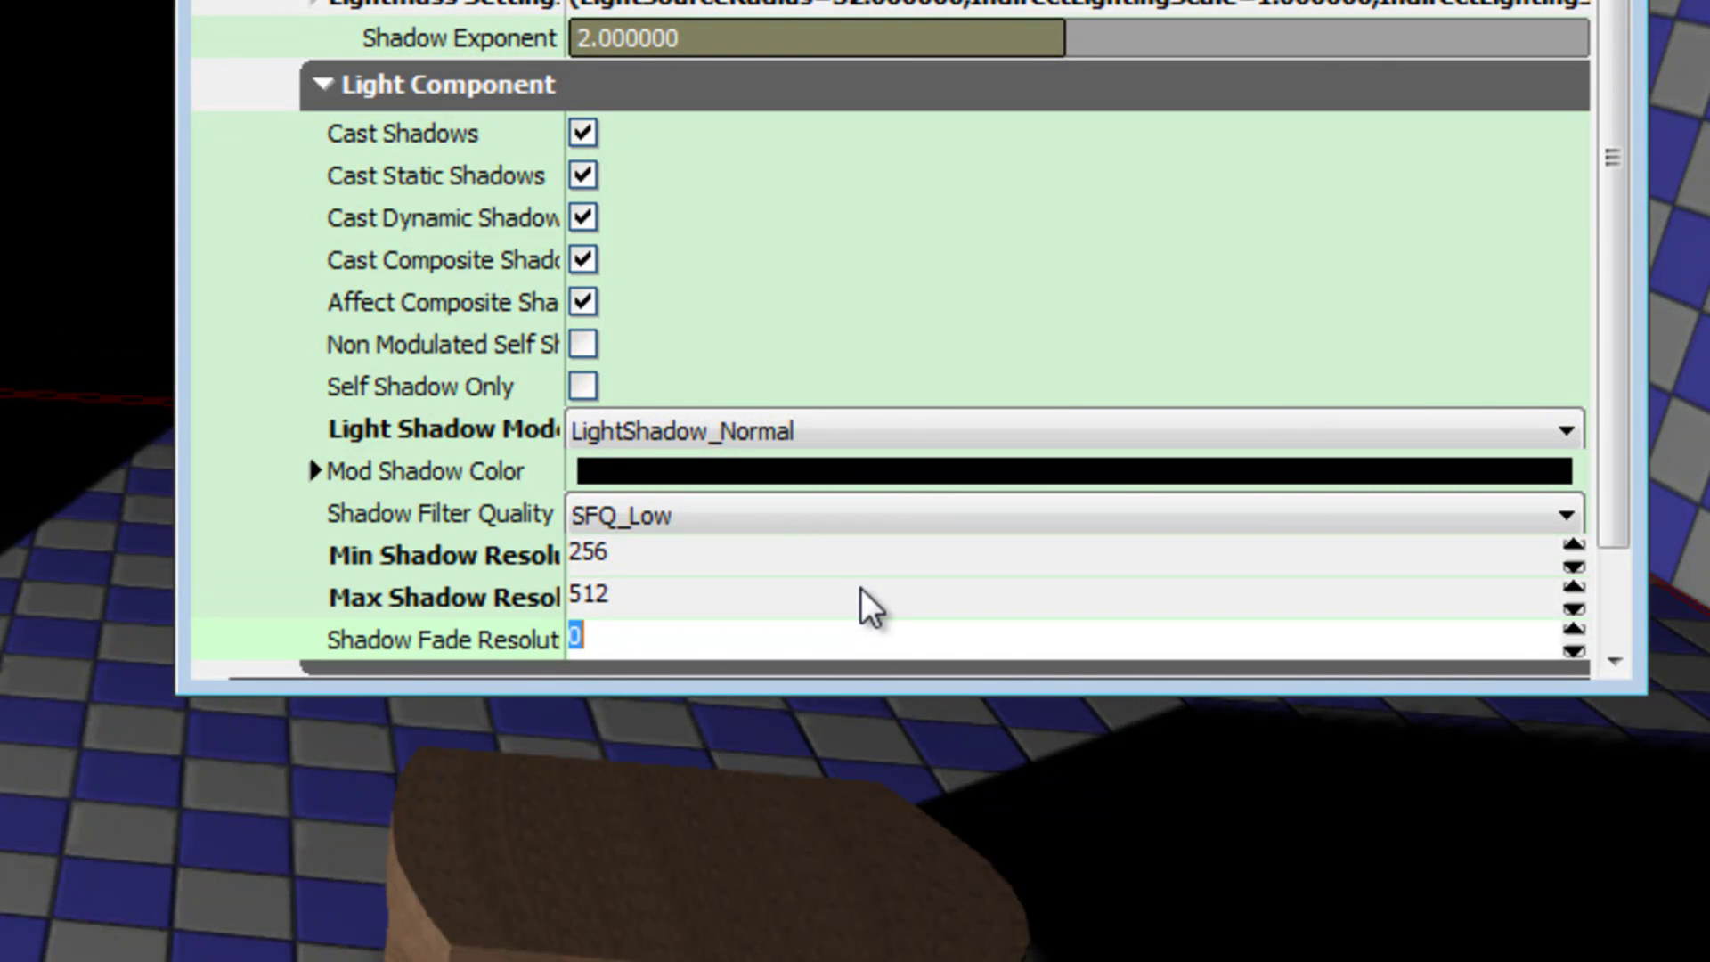
{"action": "type", "text": "512"}
{"action": "key", "text": "Return"}
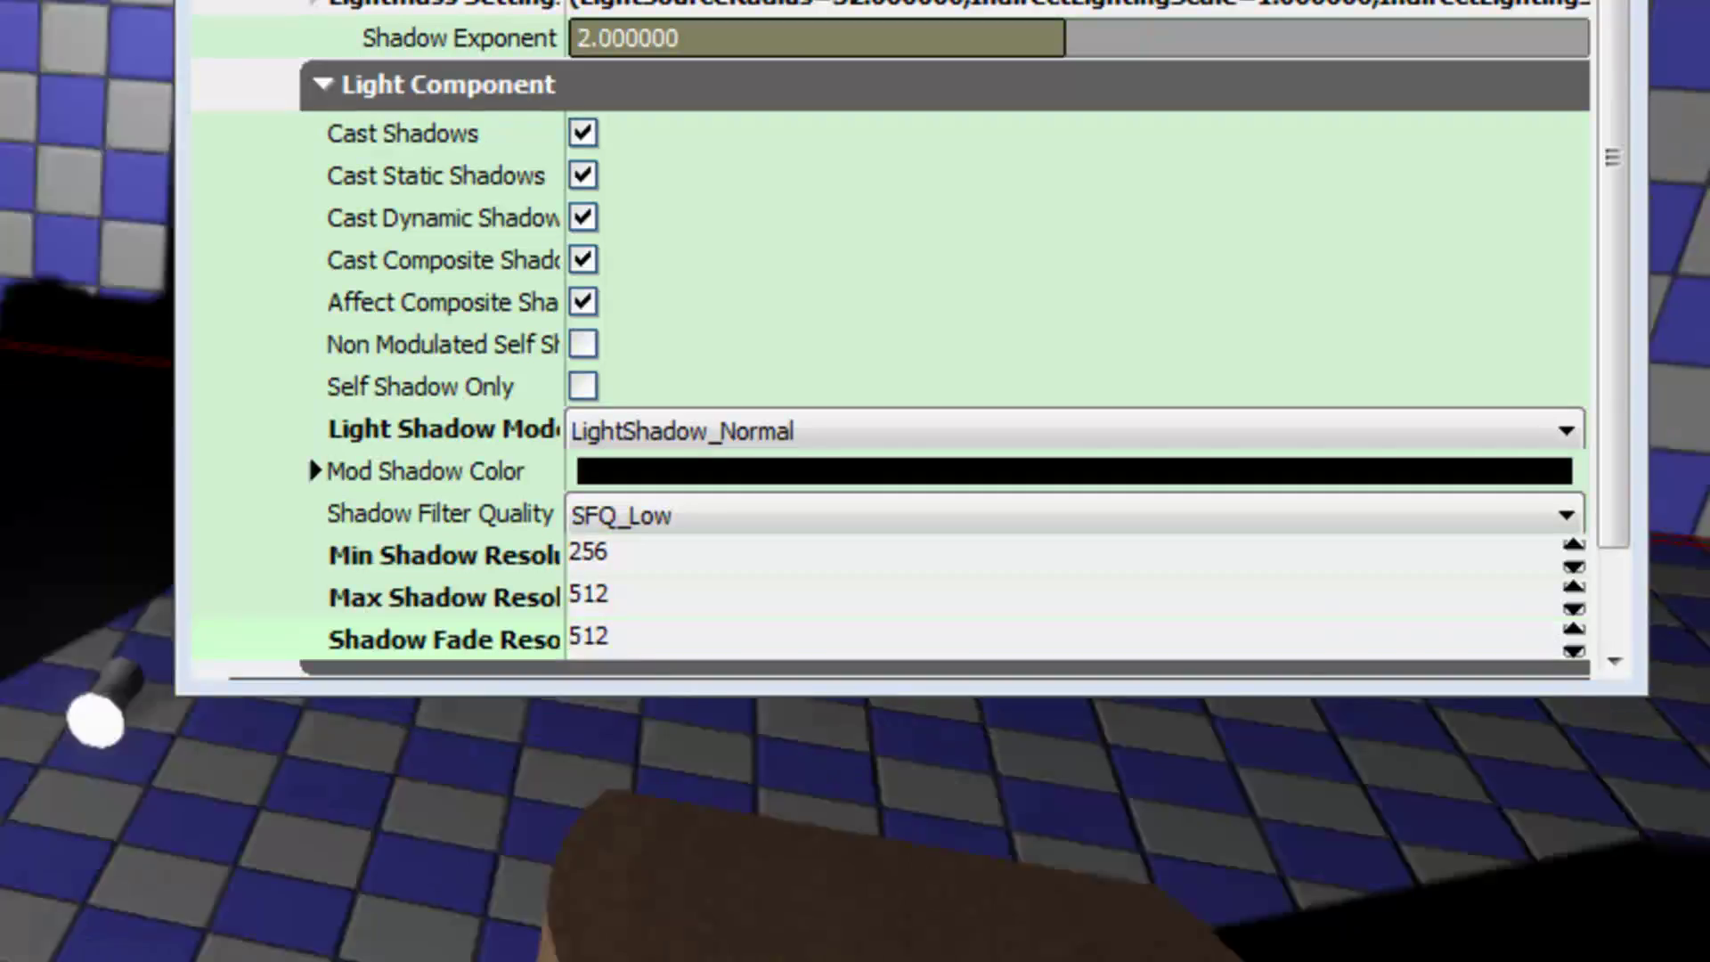
Try Shadow Filter Quality SFQ_High in the lit view and set it back to SFQ_Low.
{"action": "mouse_move", "coordinate": [535, 552]}
{"action": "right_mouse_down"}
{"action": "mouse_move", "coordinate": [302, 519]}
{"action": "mouse_move", "coordinate": [629, 490]}
{"action": "mouse_move", "coordinate": [757, 356]}
{"action": "mouse_move", "coordinate": [793, 260]}
{"action": "mouse_move", "coordinate": [751, 443]}
{"action": "mouse_move", "coordinate": [701, 488]}
{"action": "mouse_move", "coordinate": [703, 447]}
{"action": "mouse_move", "coordinate": [799, 423]}
{"action": "right_mouse_up"}
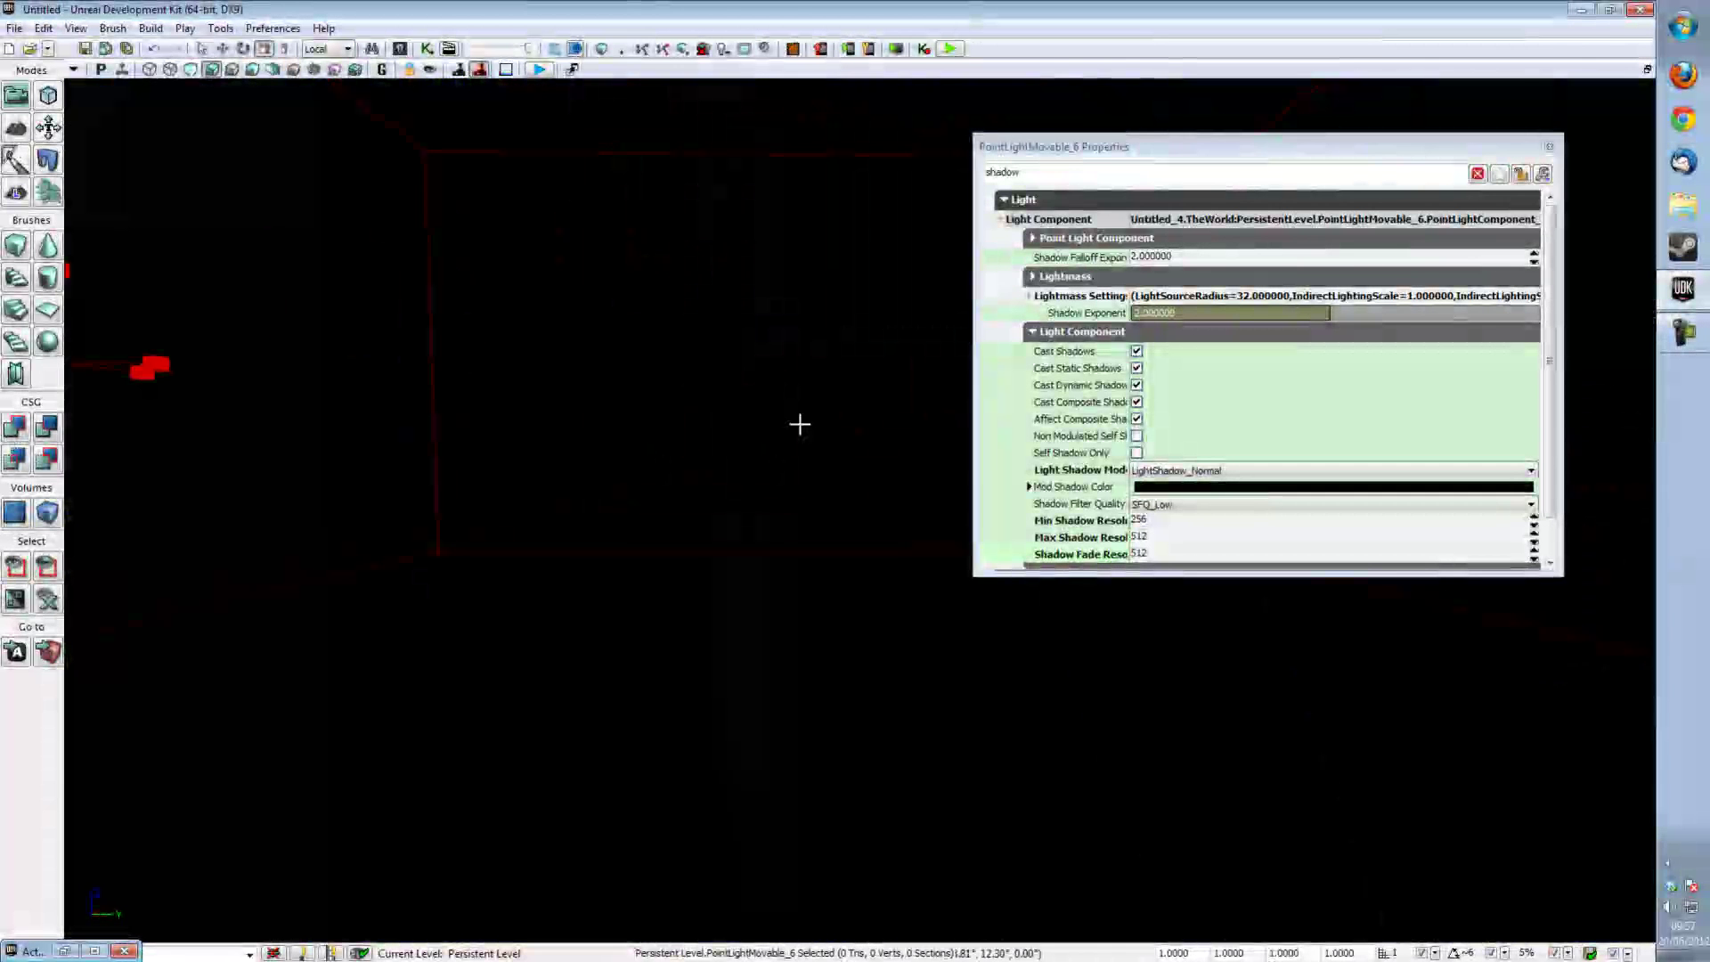
{"action": "key", "text": "alt+4"}
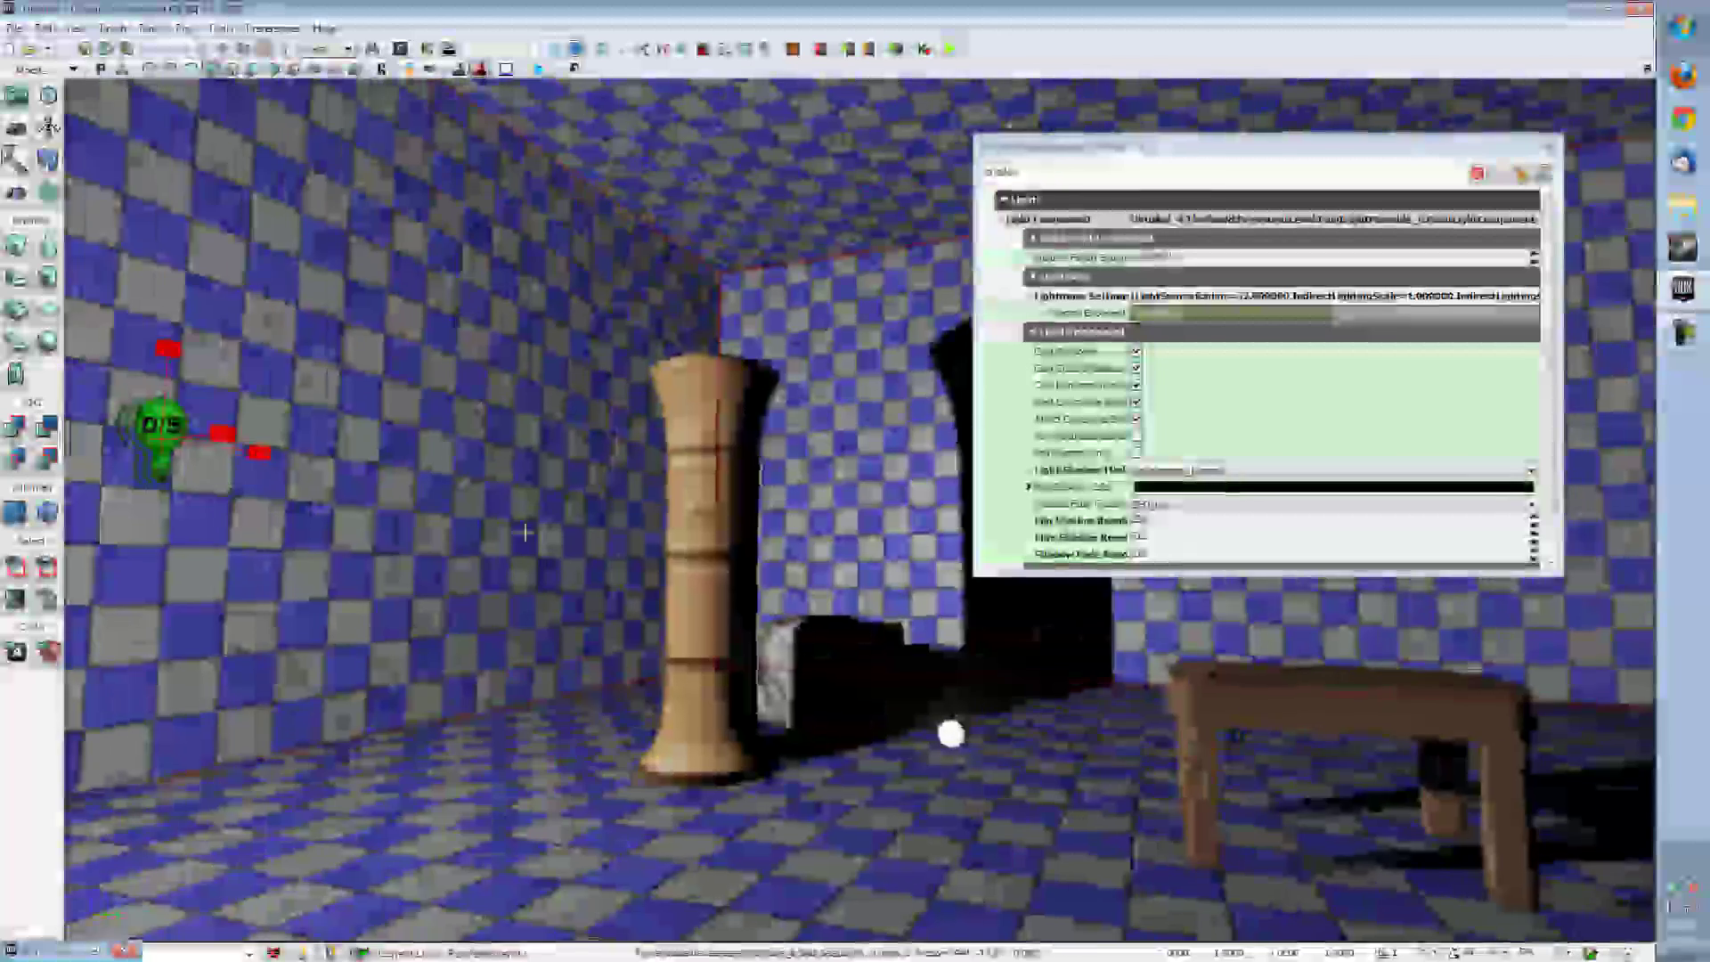
{"action": "left_click", "coordinate": [1167, 504]}
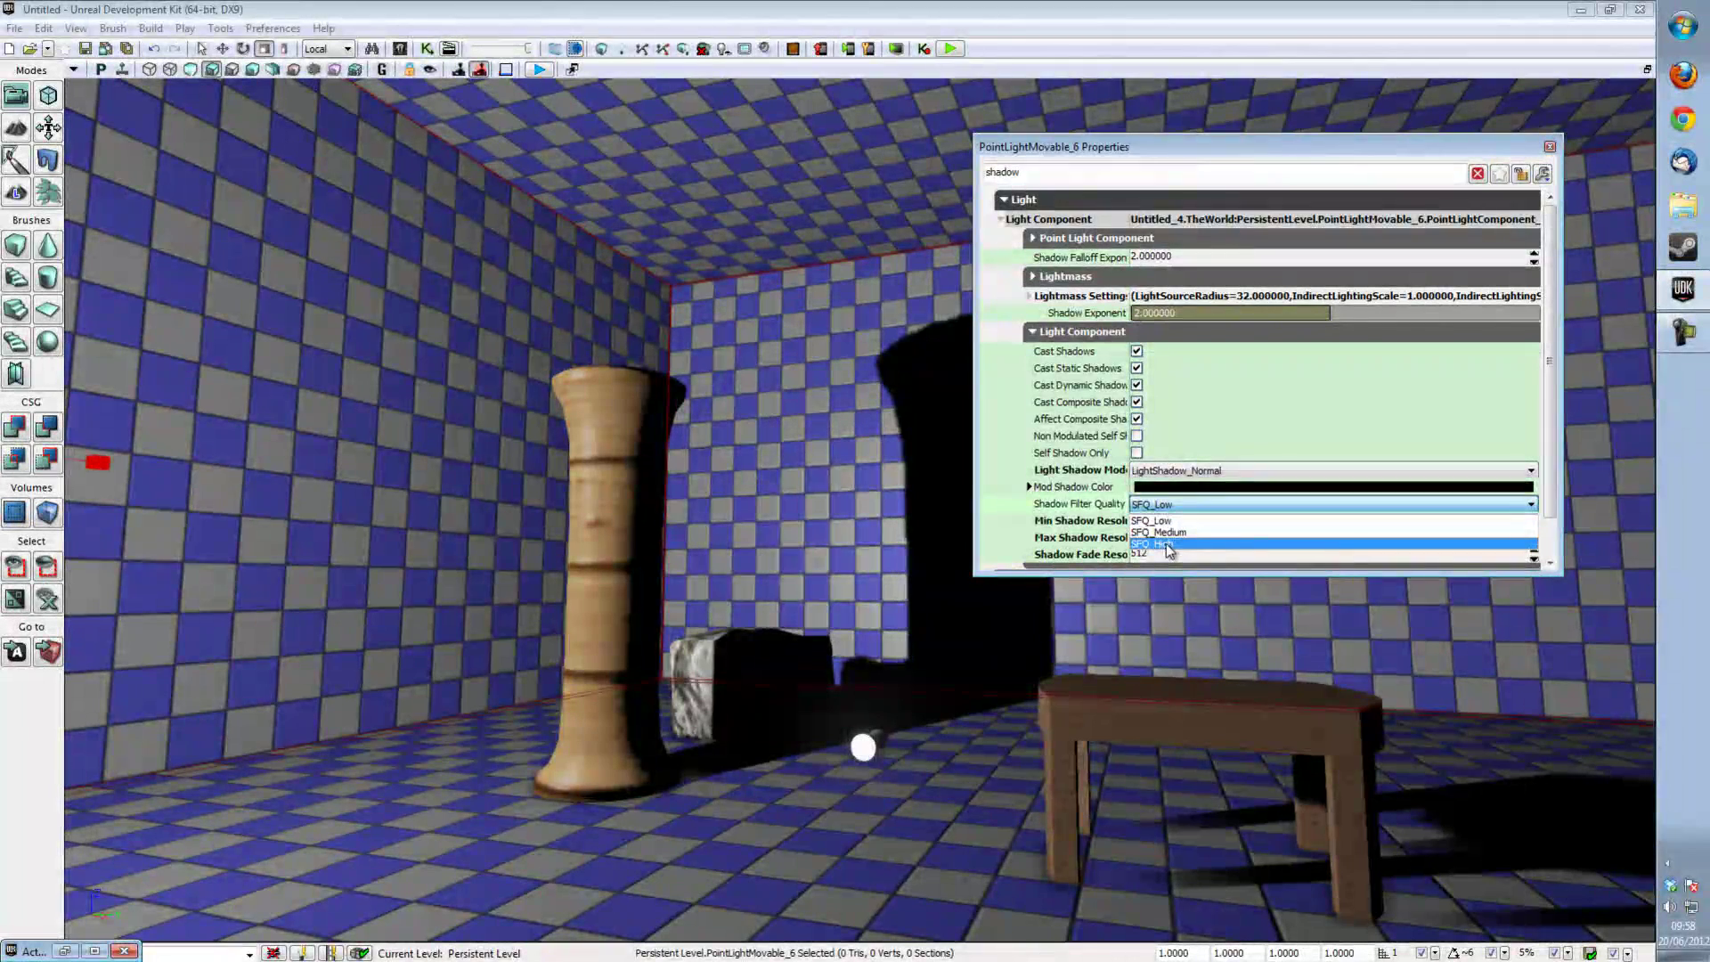
{"action": "left_click", "coordinate": [1167, 545]}
{"action": "right_click_drag", "start_coordinate": [930, 488], "coordinate": [973, 488]}
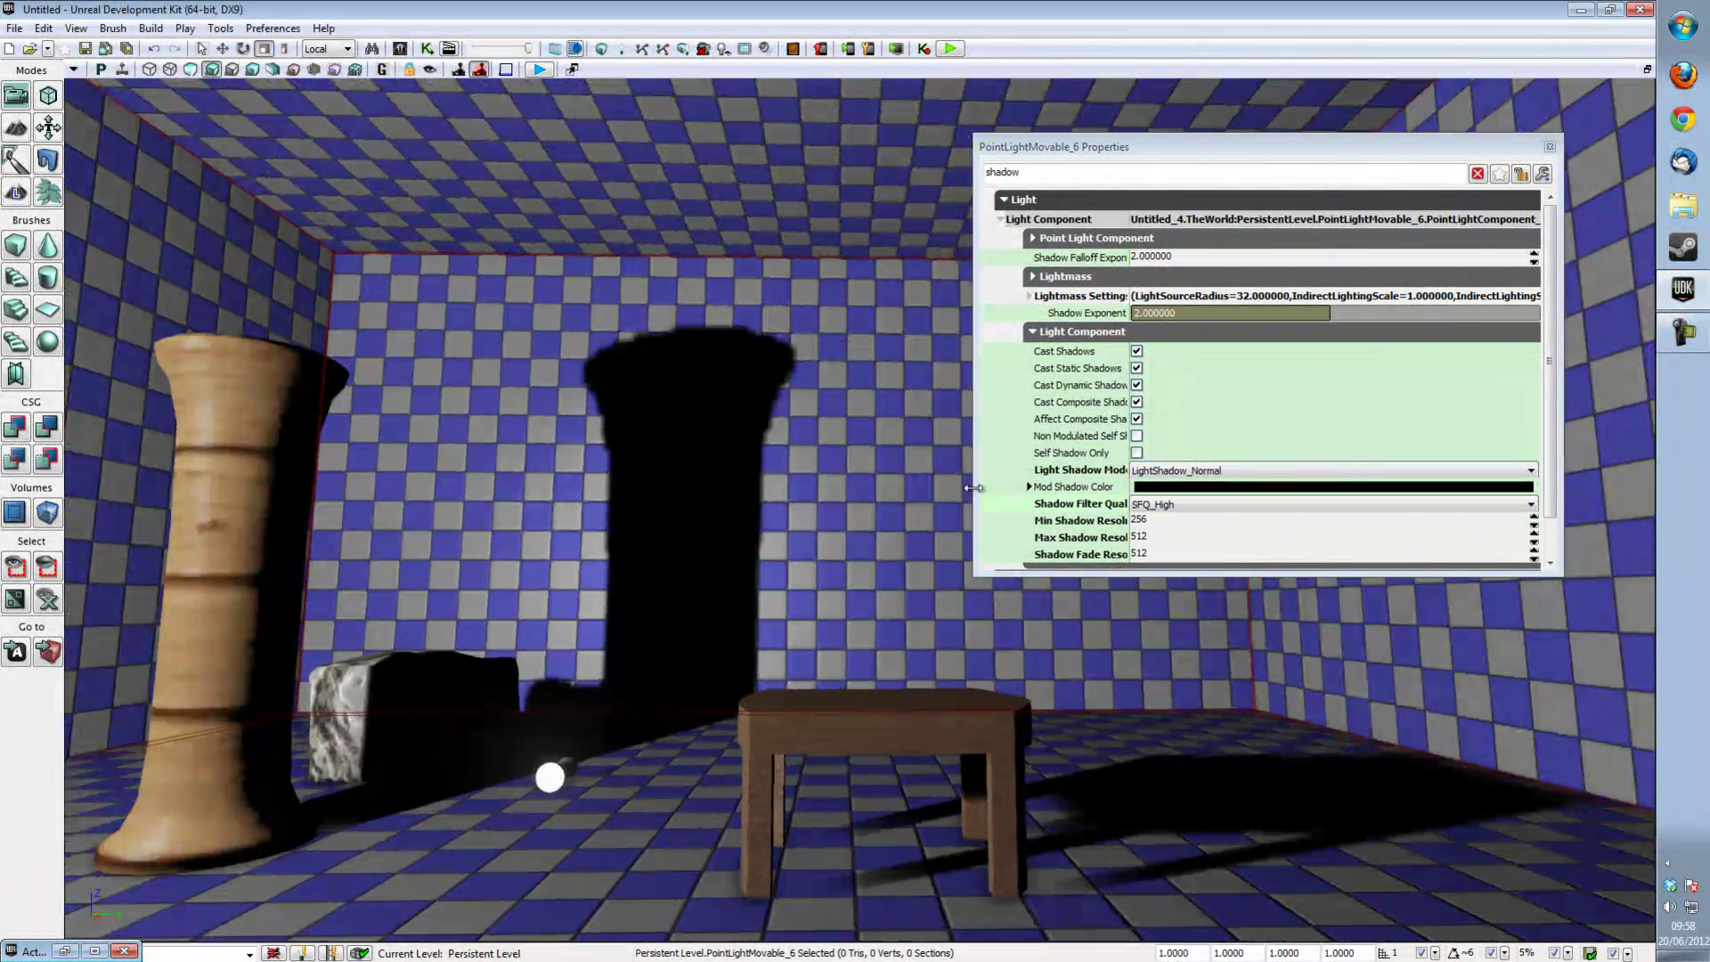
{"action": "left_click", "coordinate": [1167, 504]}
{"action": "left_click", "coordinate": [1164, 520]}
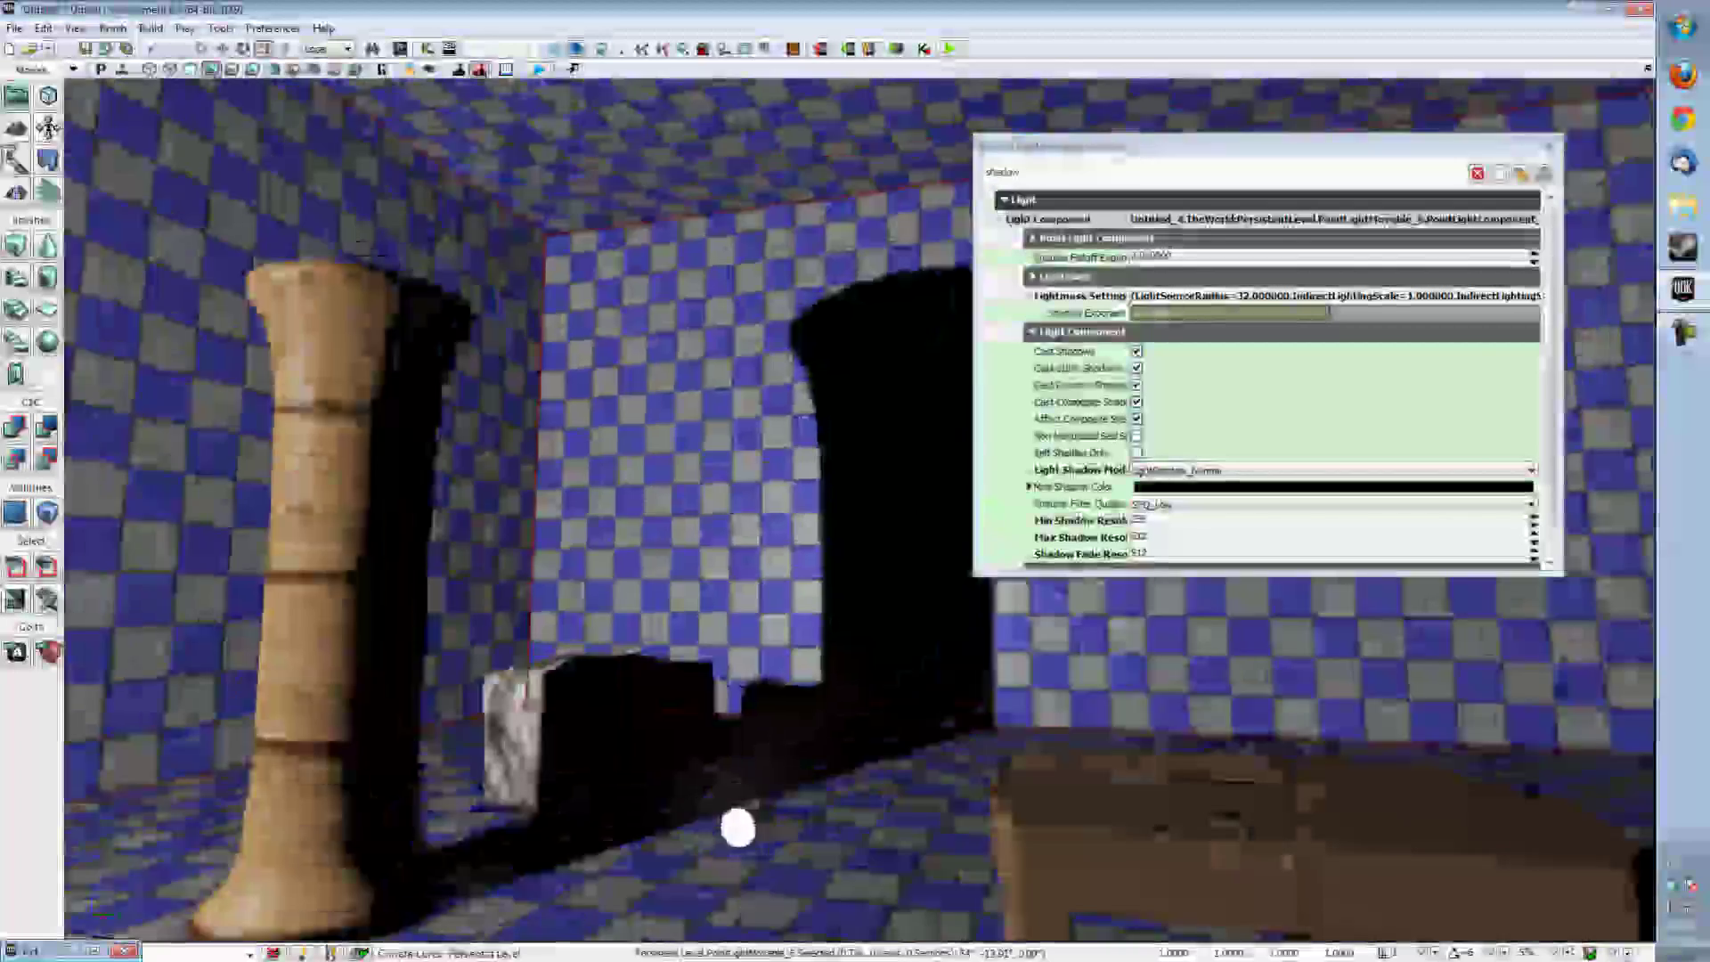
Close the light's properties, add the Swing_Set mesh to the floor as an InterpActor, and scale it uniformly to about 3.97.
{"action": "right_click_drag", "start_coordinate": [1214, 650], "coordinate": [874, 466]}
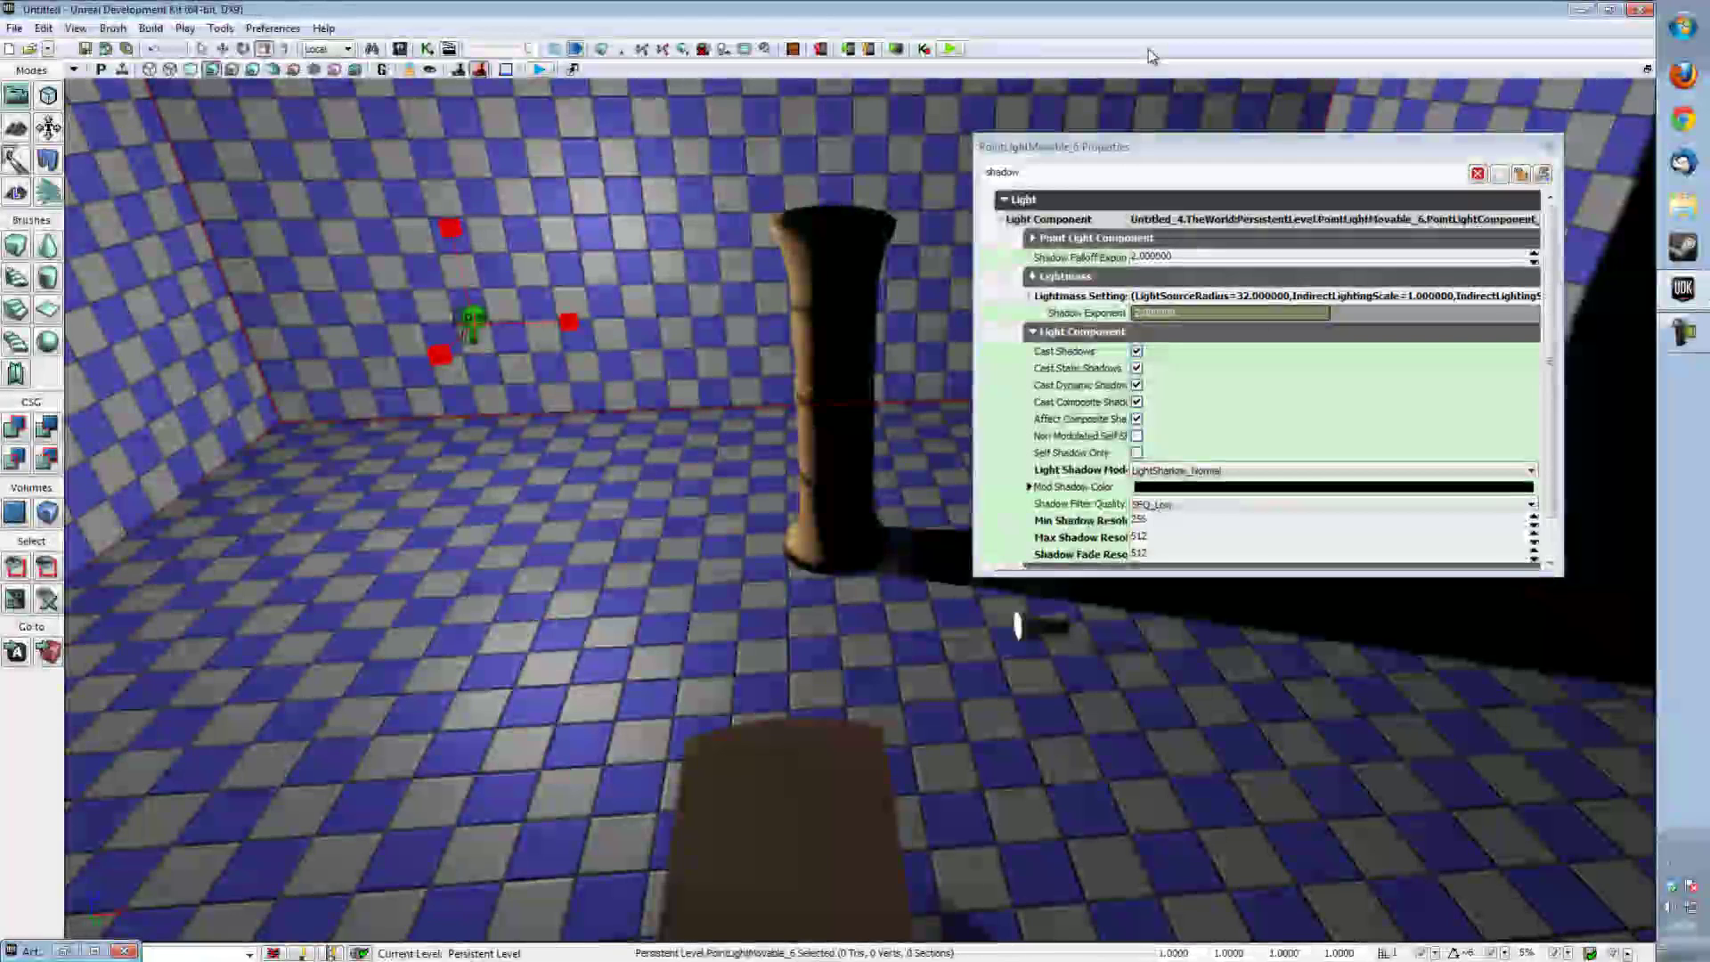
{"action": "left_click", "coordinate": [1549, 146]}
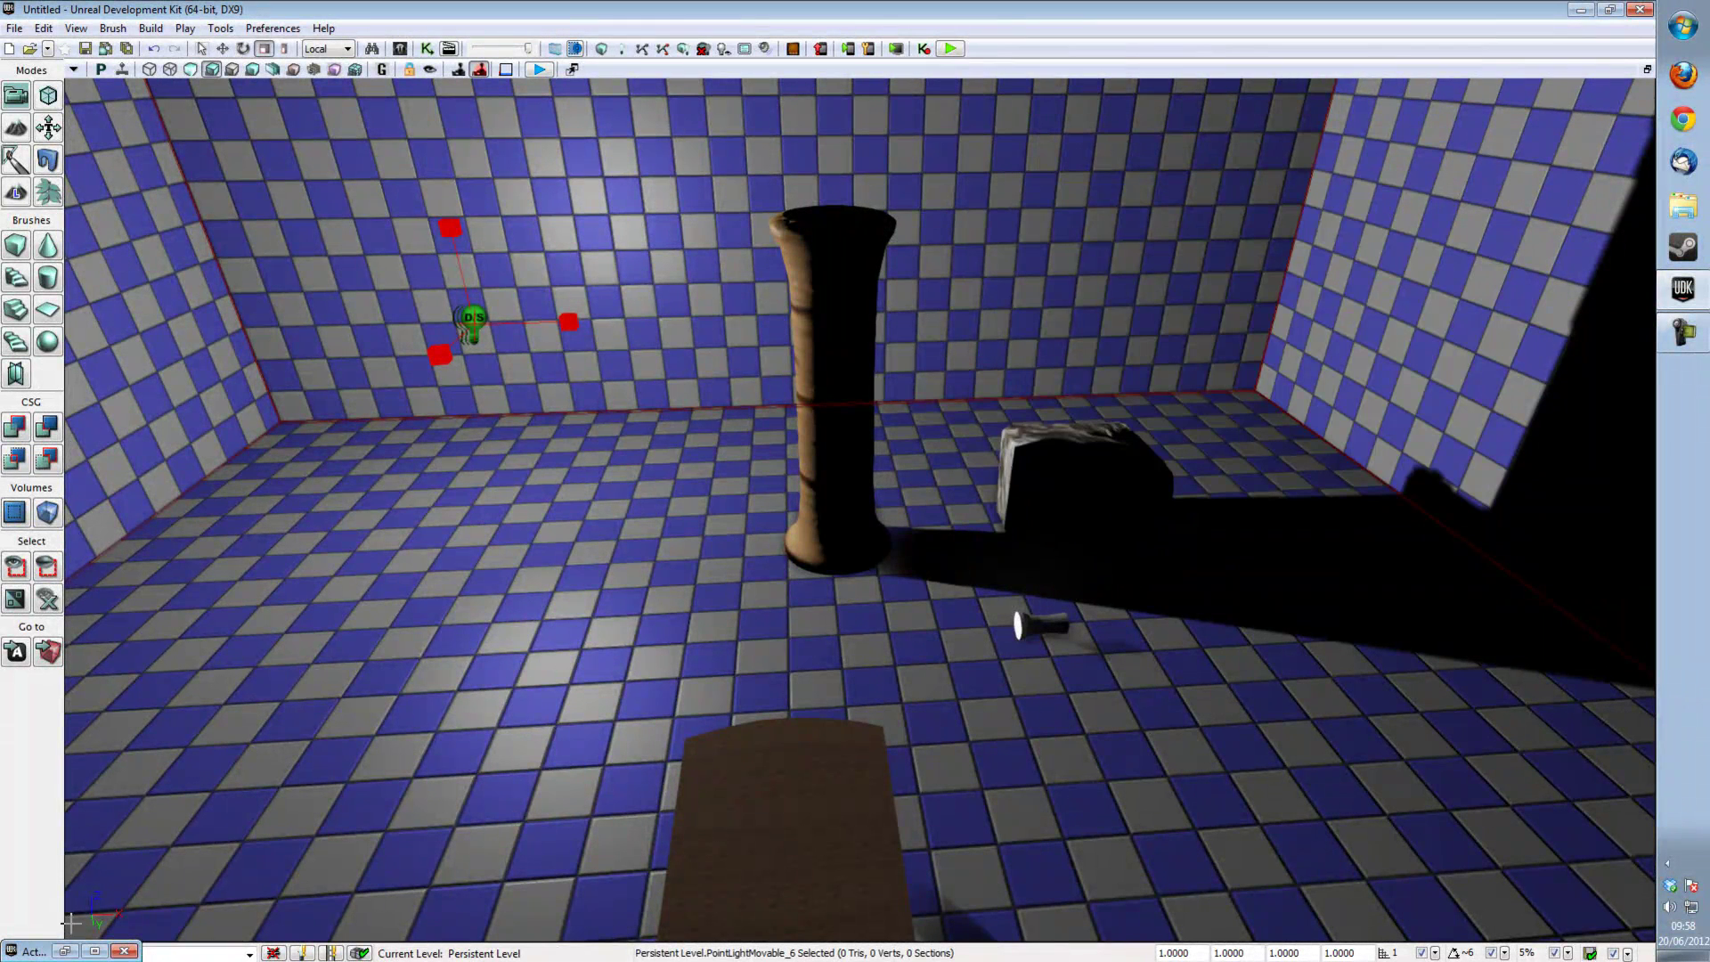
{"action": "left_click", "coordinate": [60, 952]}
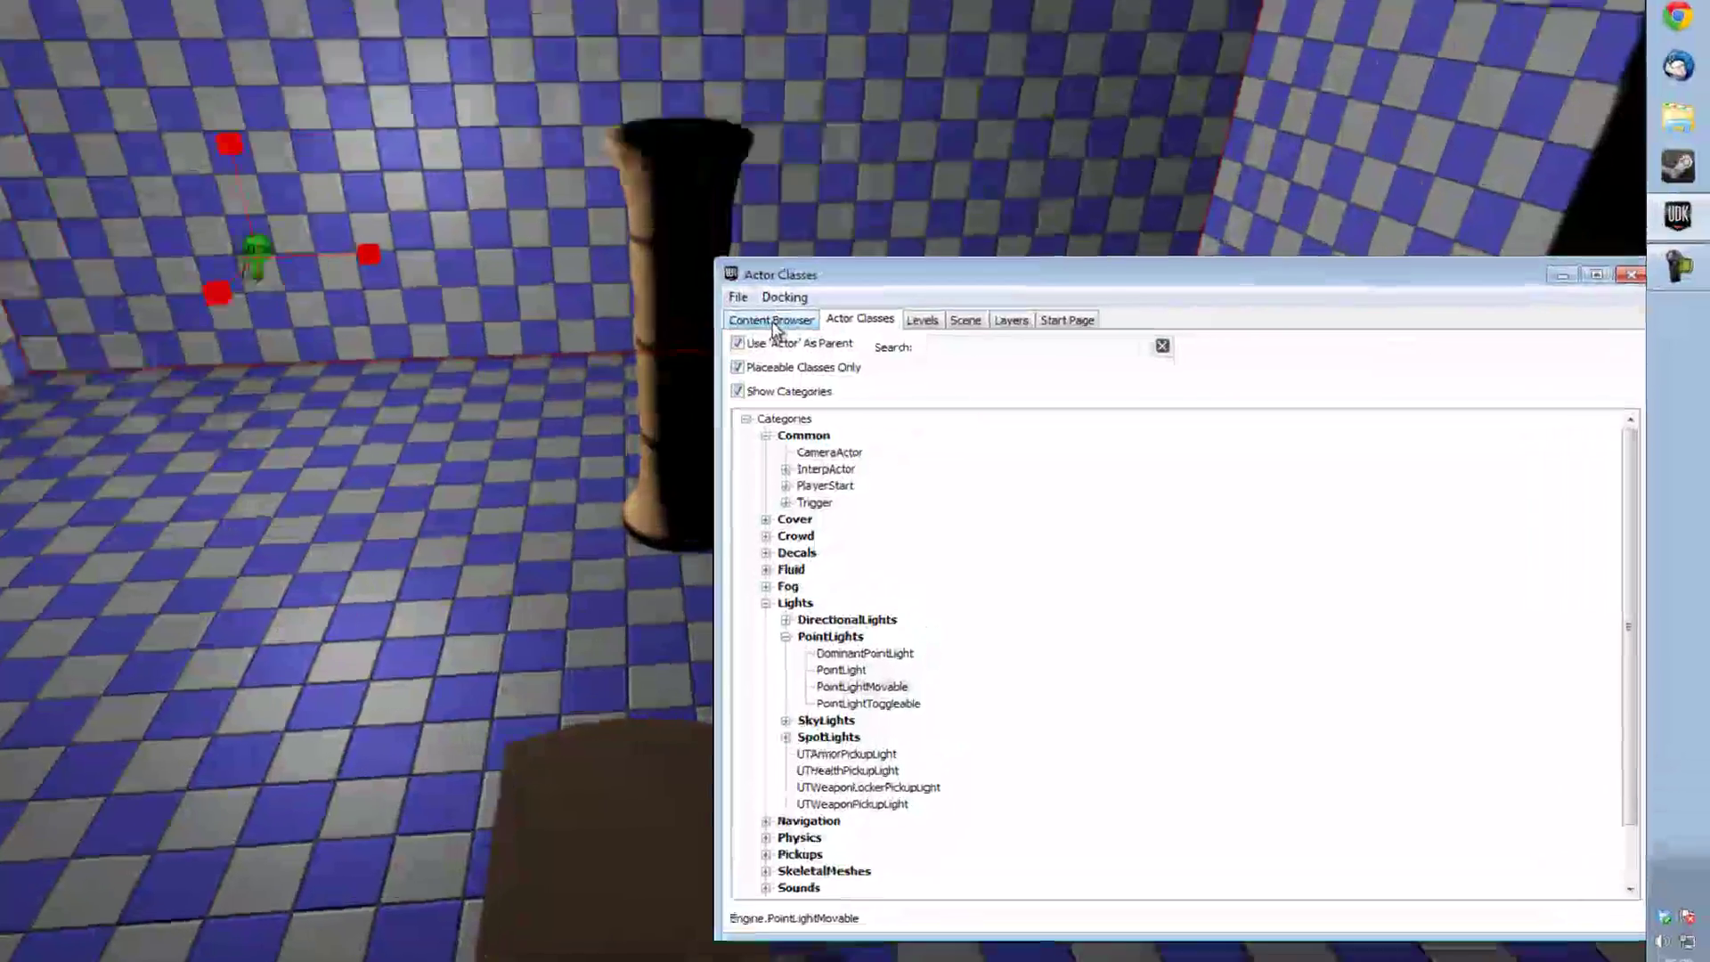
{"action": "left_click", "coordinate": [773, 323]}
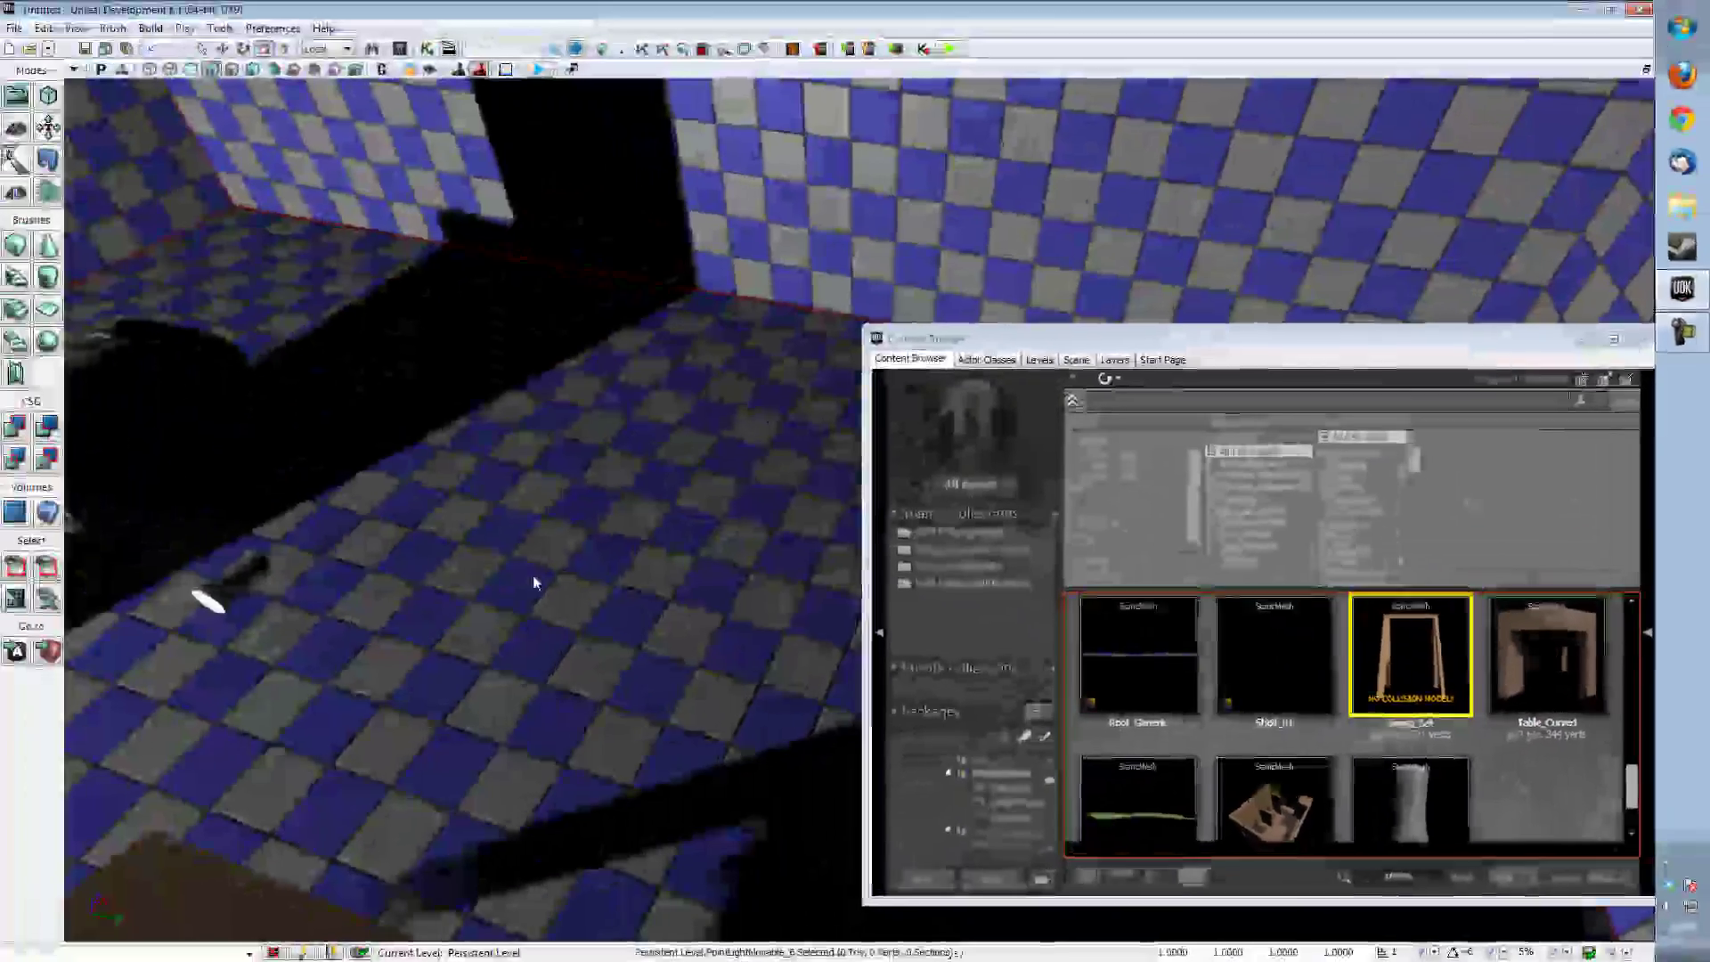
{"action": "right_click", "coordinate": [534, 583]}
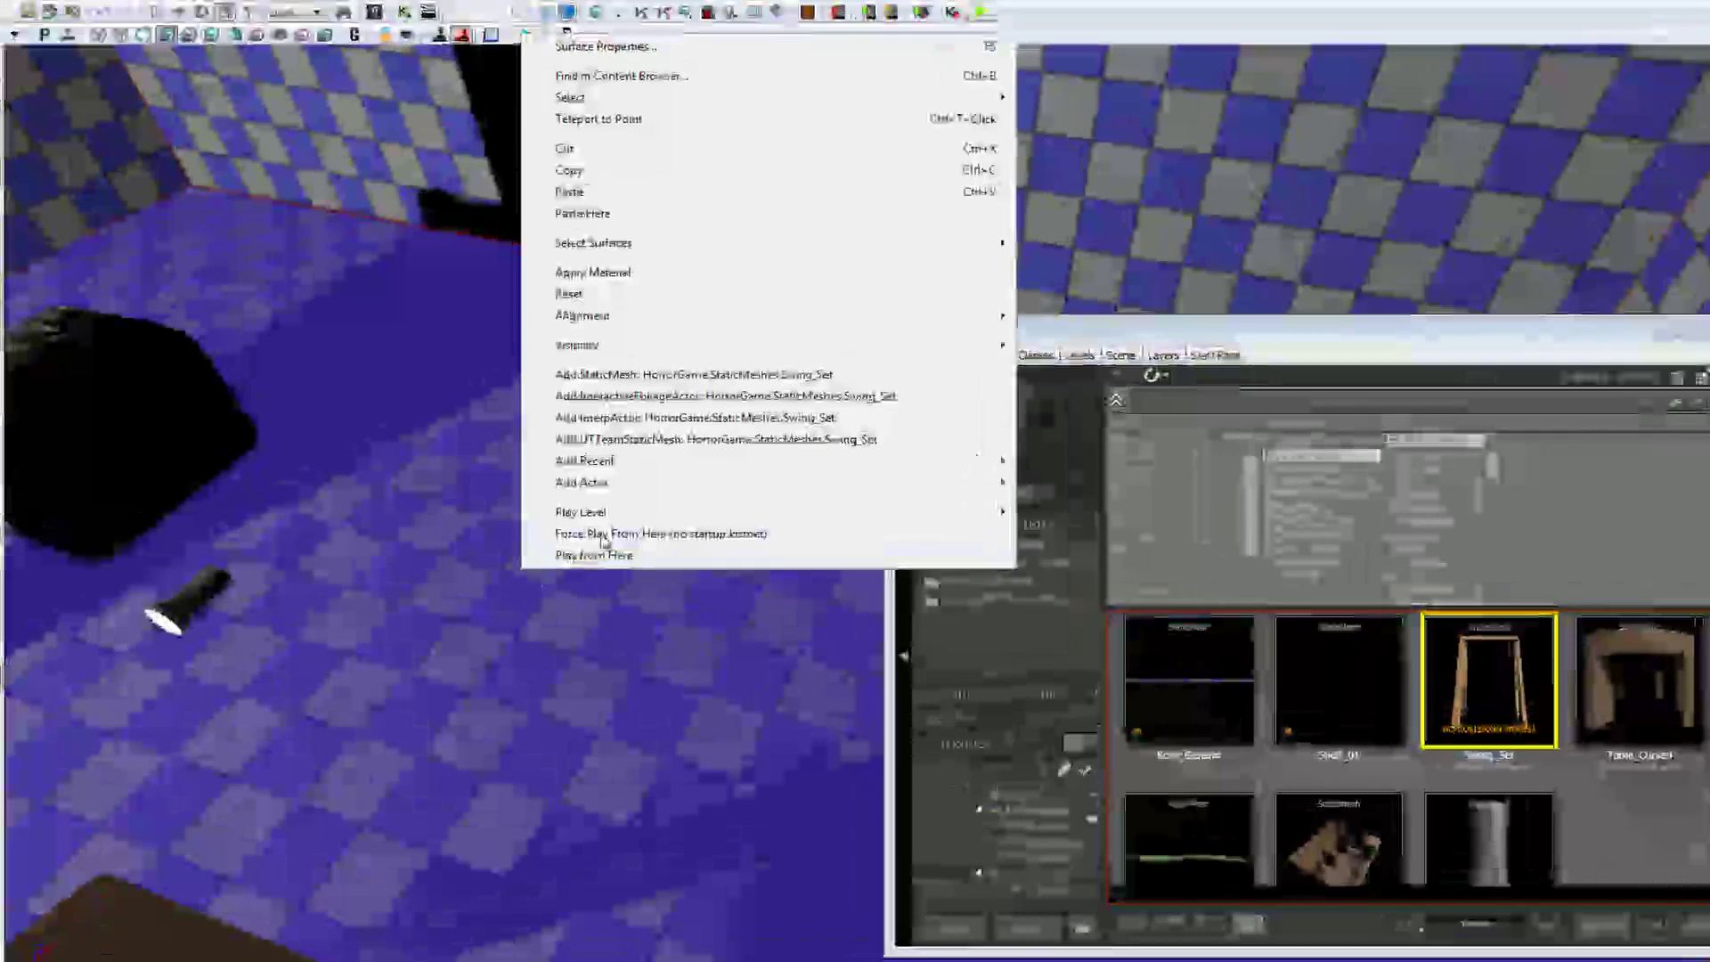
{"action": "left_click", "coordinate": [664, 409]}
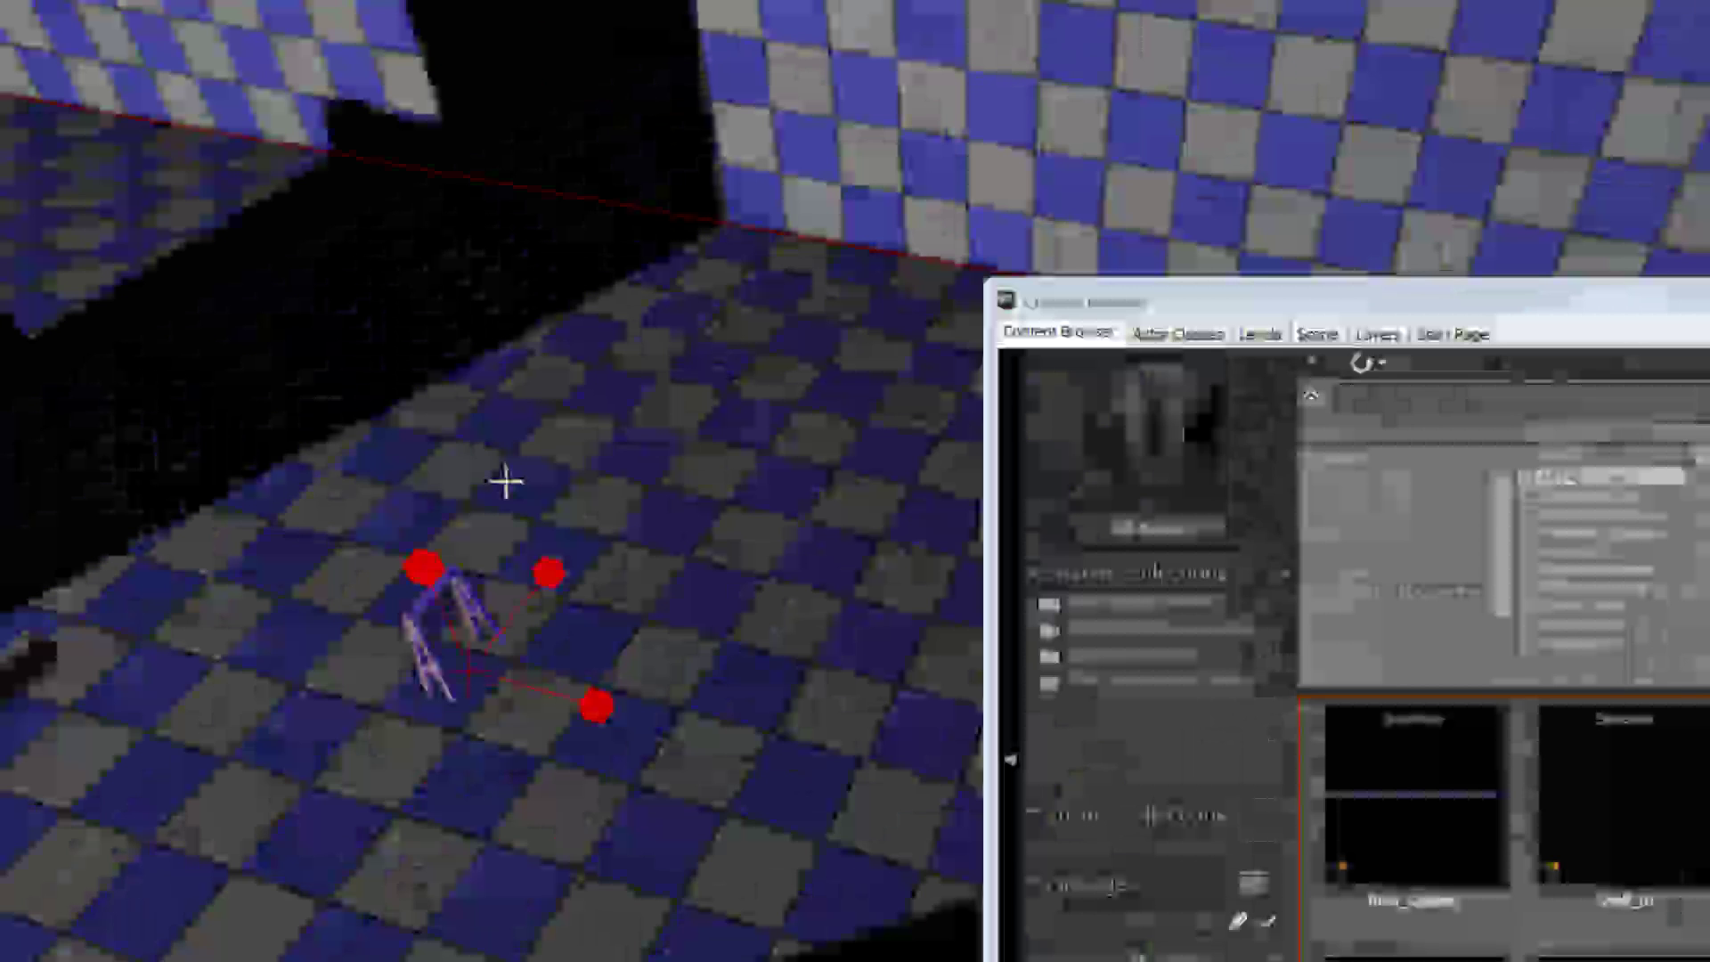
{"action": "left_click_drag", "start_coordinate": [423, 567], "coordinate": [499, 508]}
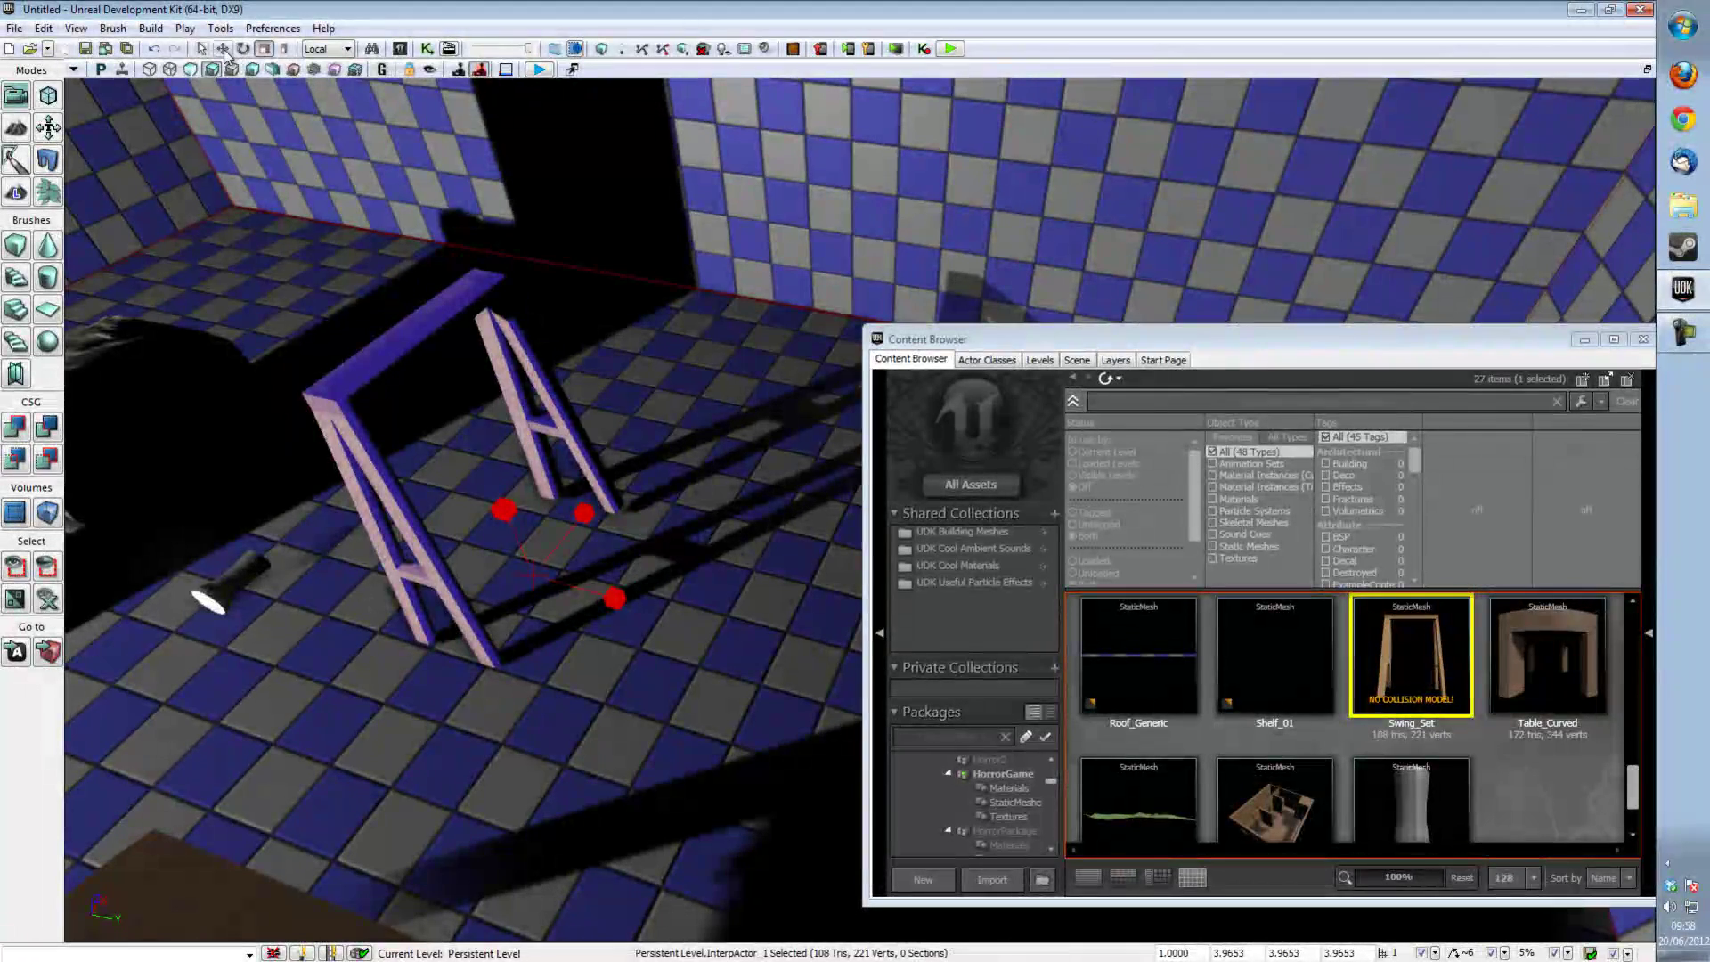
Move the swing set into the pillar's shadow, then back and forth across the shadow's edge to test its dynamic lighting.
{"action": "right_click_drag", "start_coordinate": [408, 549], "coordinate": [428, 554]}
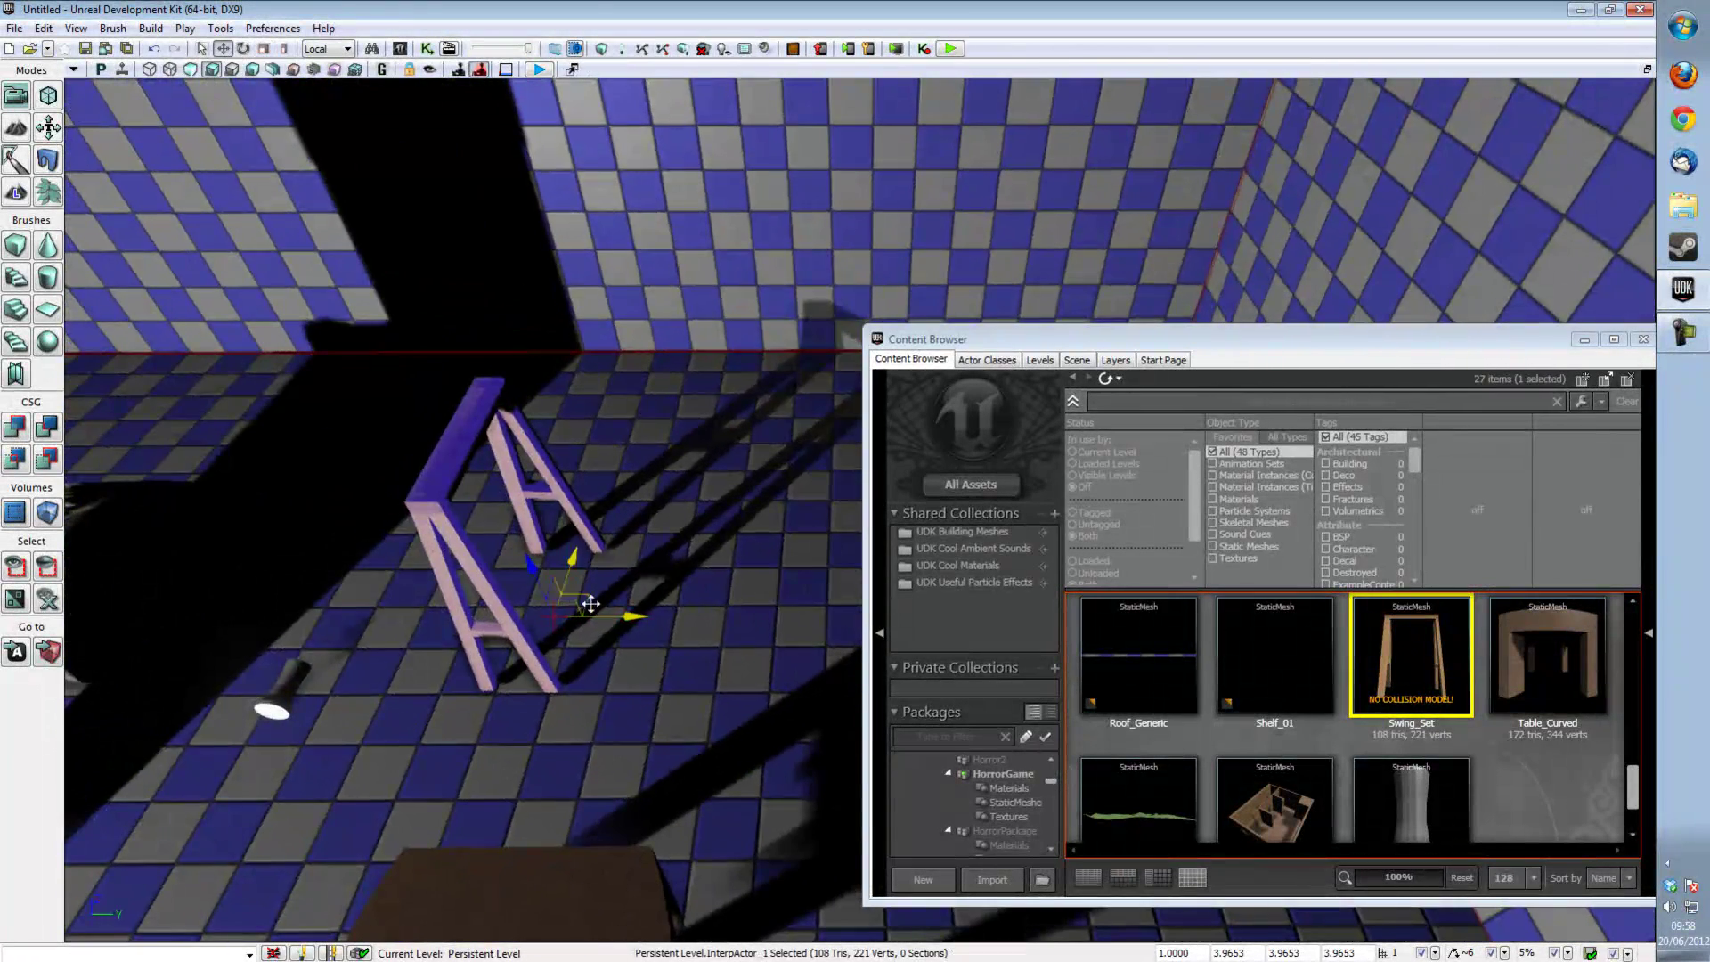
{"action": "left_click_drag", "start_coordinate": [615, 618], "coordinate": [418, 434]}
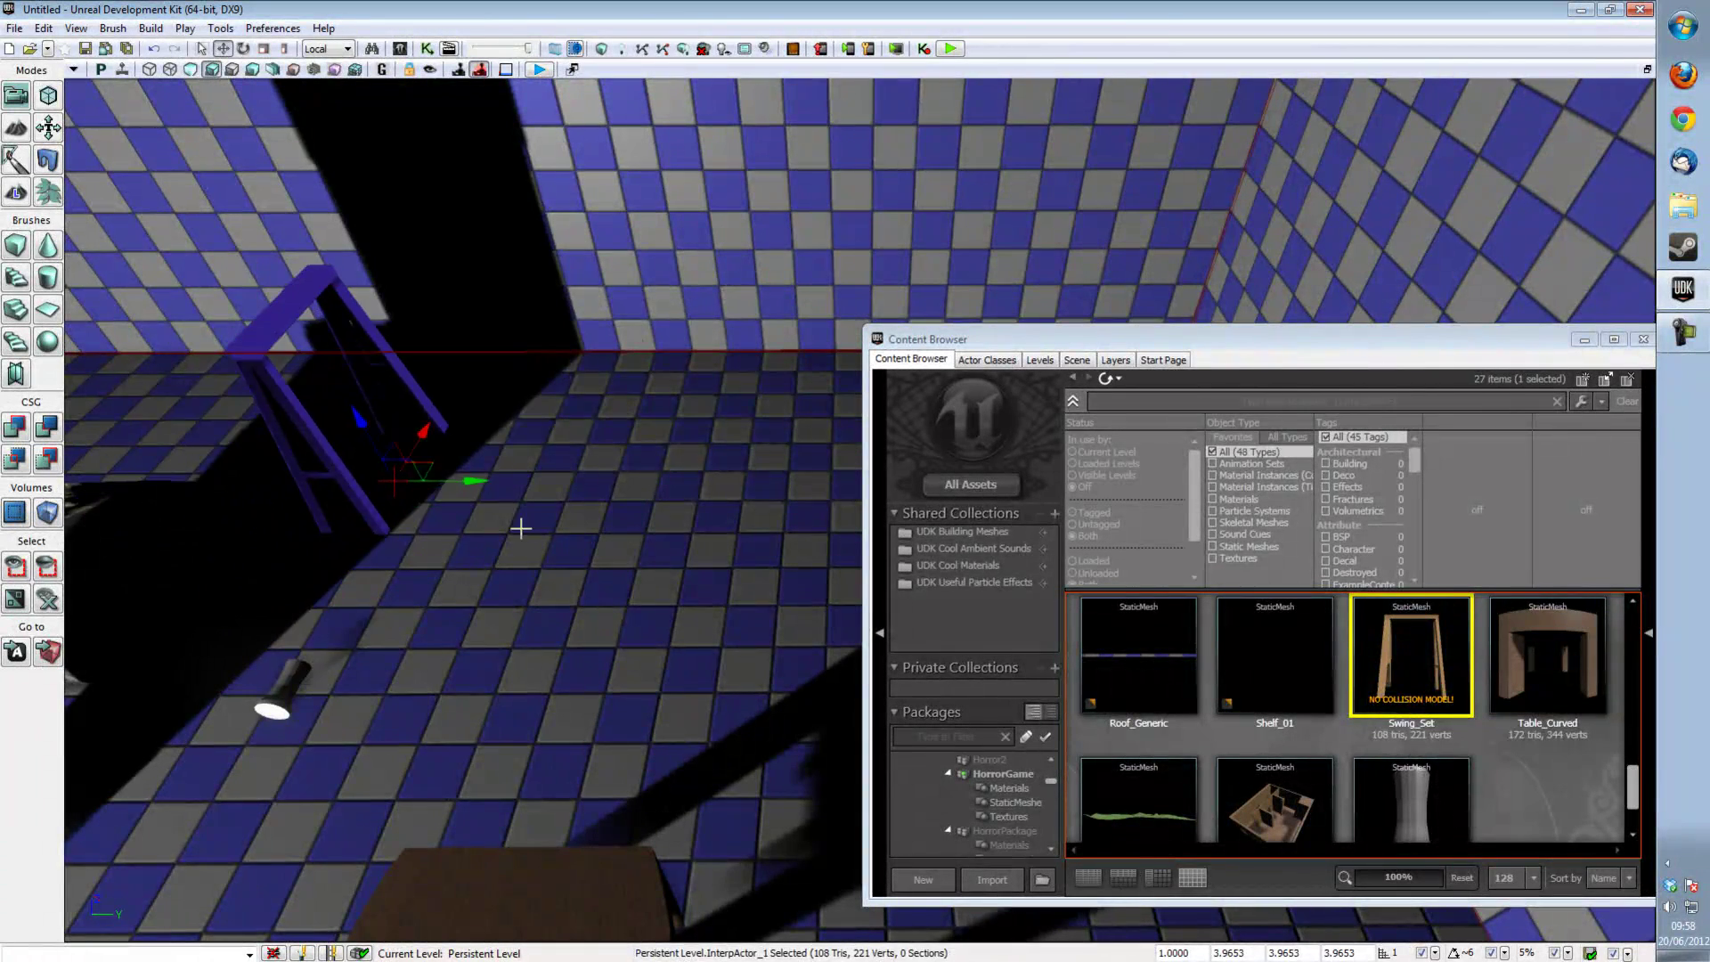
{"action": "left_click", "coordinate": [545, 549]}
{"action": "left_click_drag", "start_coordinate": [510, 560], "coordinate": [534, 508]}
{"action": "left_click", "coordinate": [610, 526]}
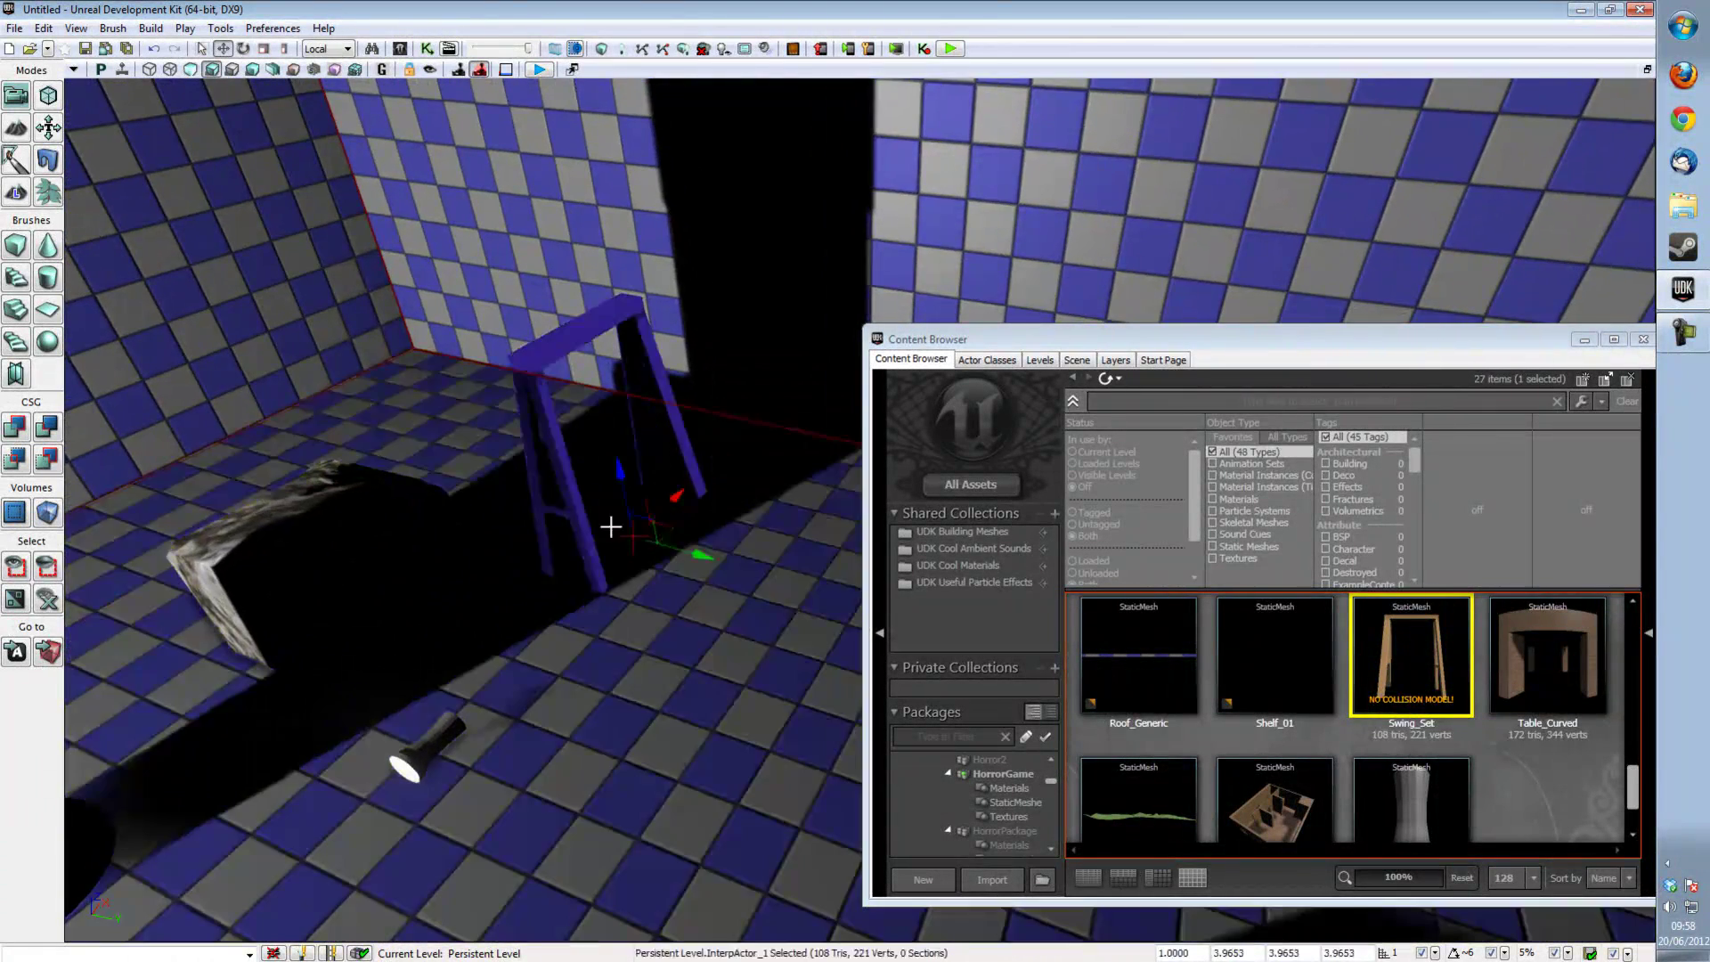
{"action": "left_click_drag", "start_coordinate": [718, 554], "coordinate": [772, 603]}
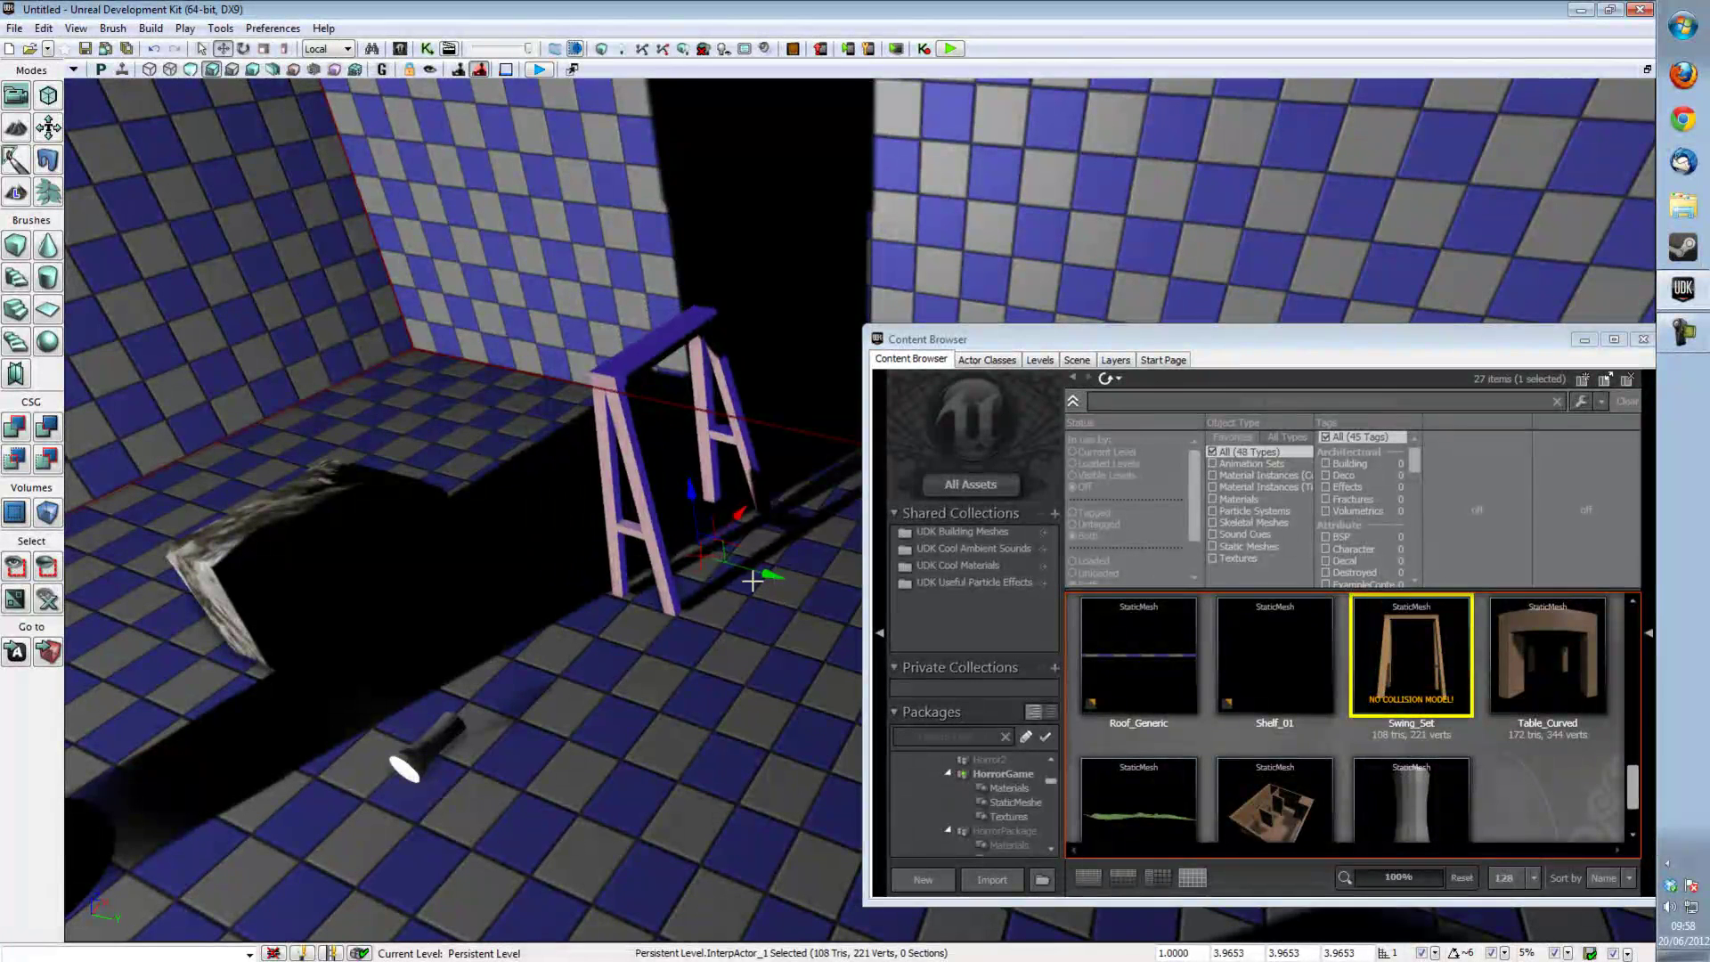
{"action": "left_click", "coordinate": [797, 636]}
{"action": "left_click", "coordinate": [633, 524]}
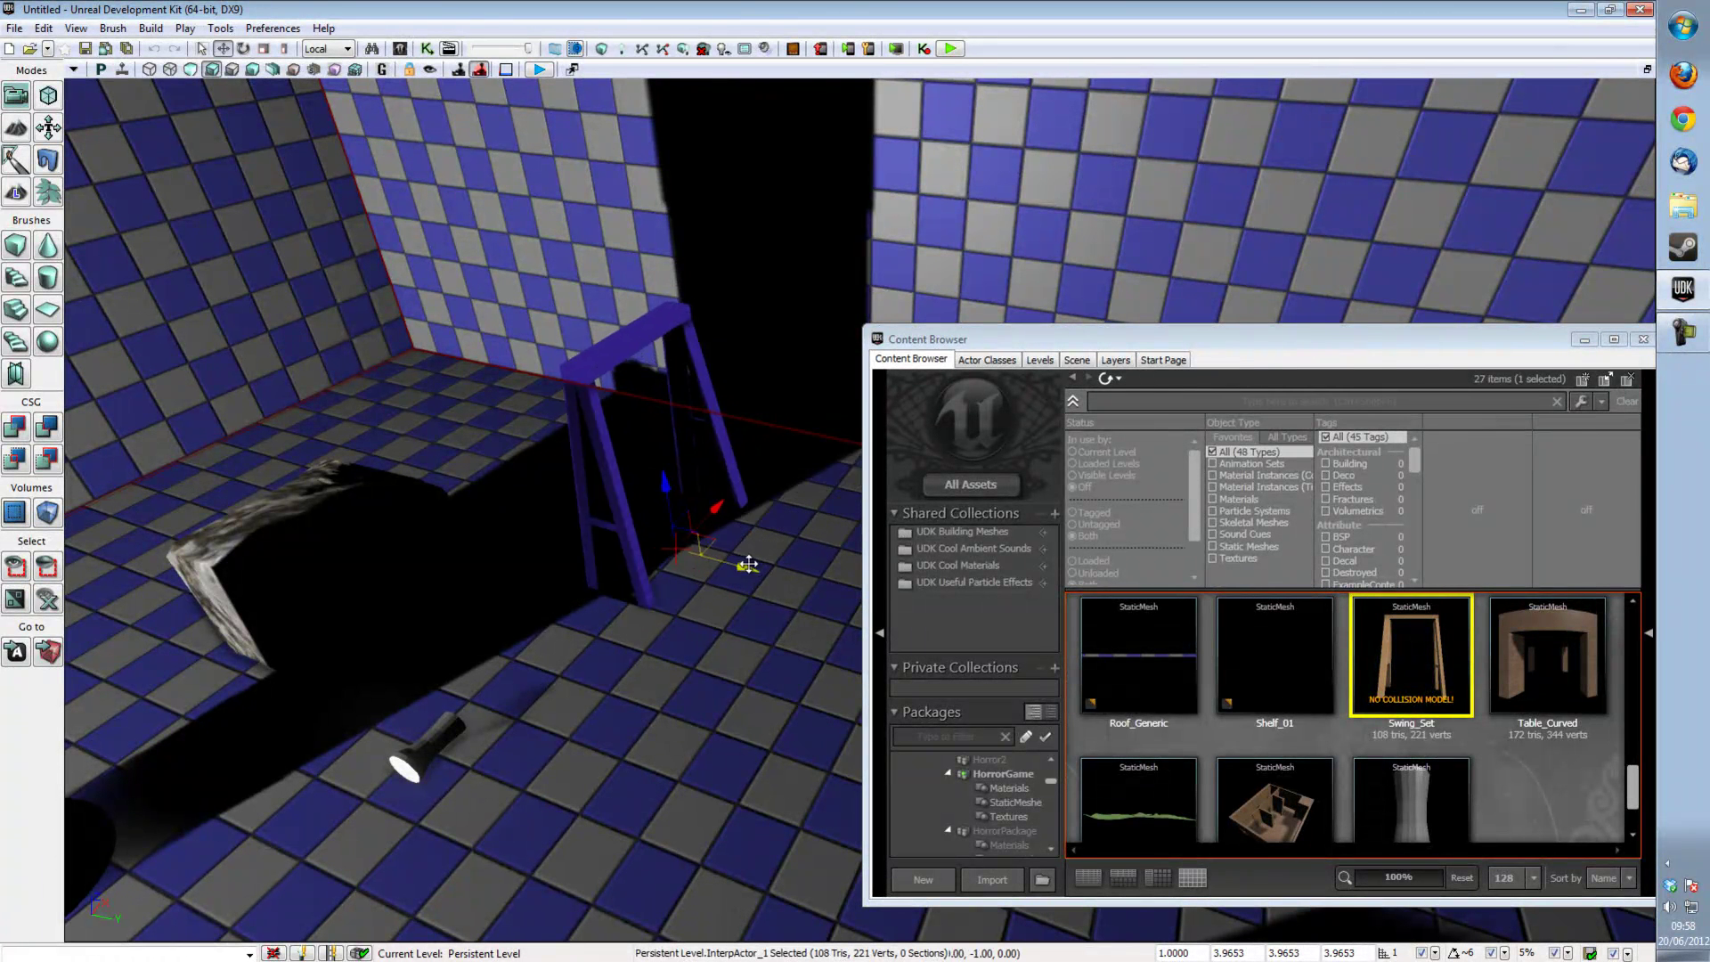
{"action": "left_click_drag", "start_coordinate": [766, 570], "coordinate": [776, 570]}
Open the swing set's InterpActor properties, filter them by "pre", and enable Use Precomputed Shadows.
{"action": "right_click_drag", "start_coordinate": [773, 568], "coordinate": [459, 543]}
{"action": "right_click", "coordinate": [410, 527]}
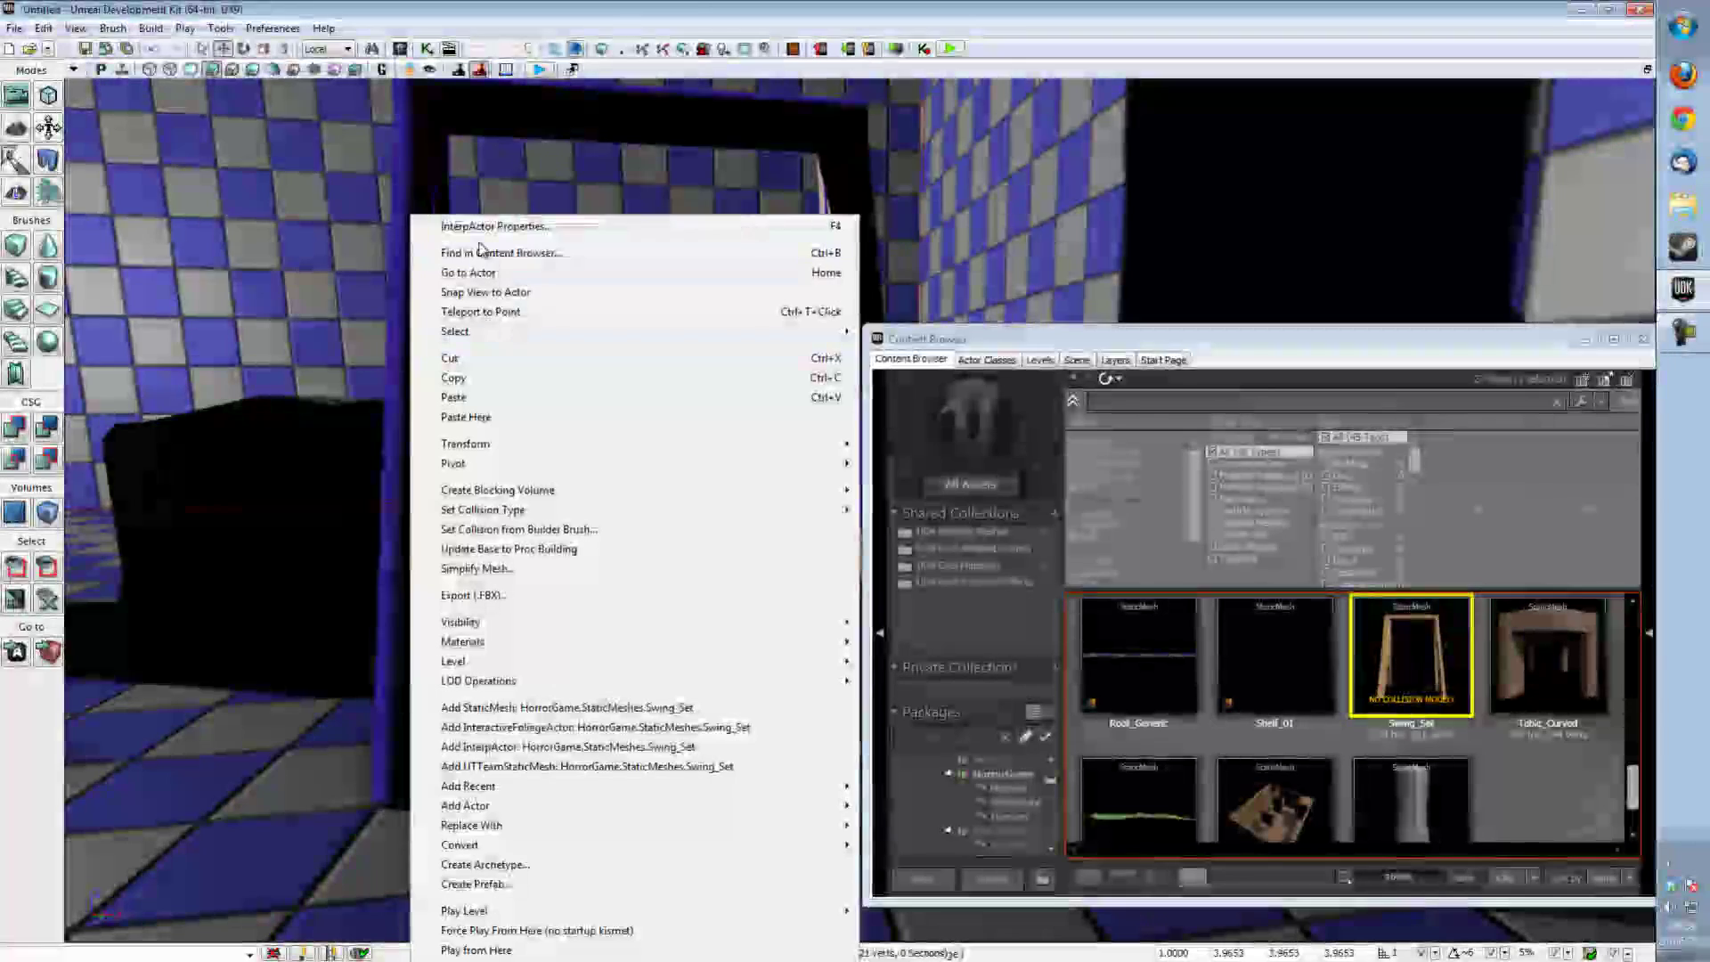
{"action": "left_click", "coordinate": [506, 227]}
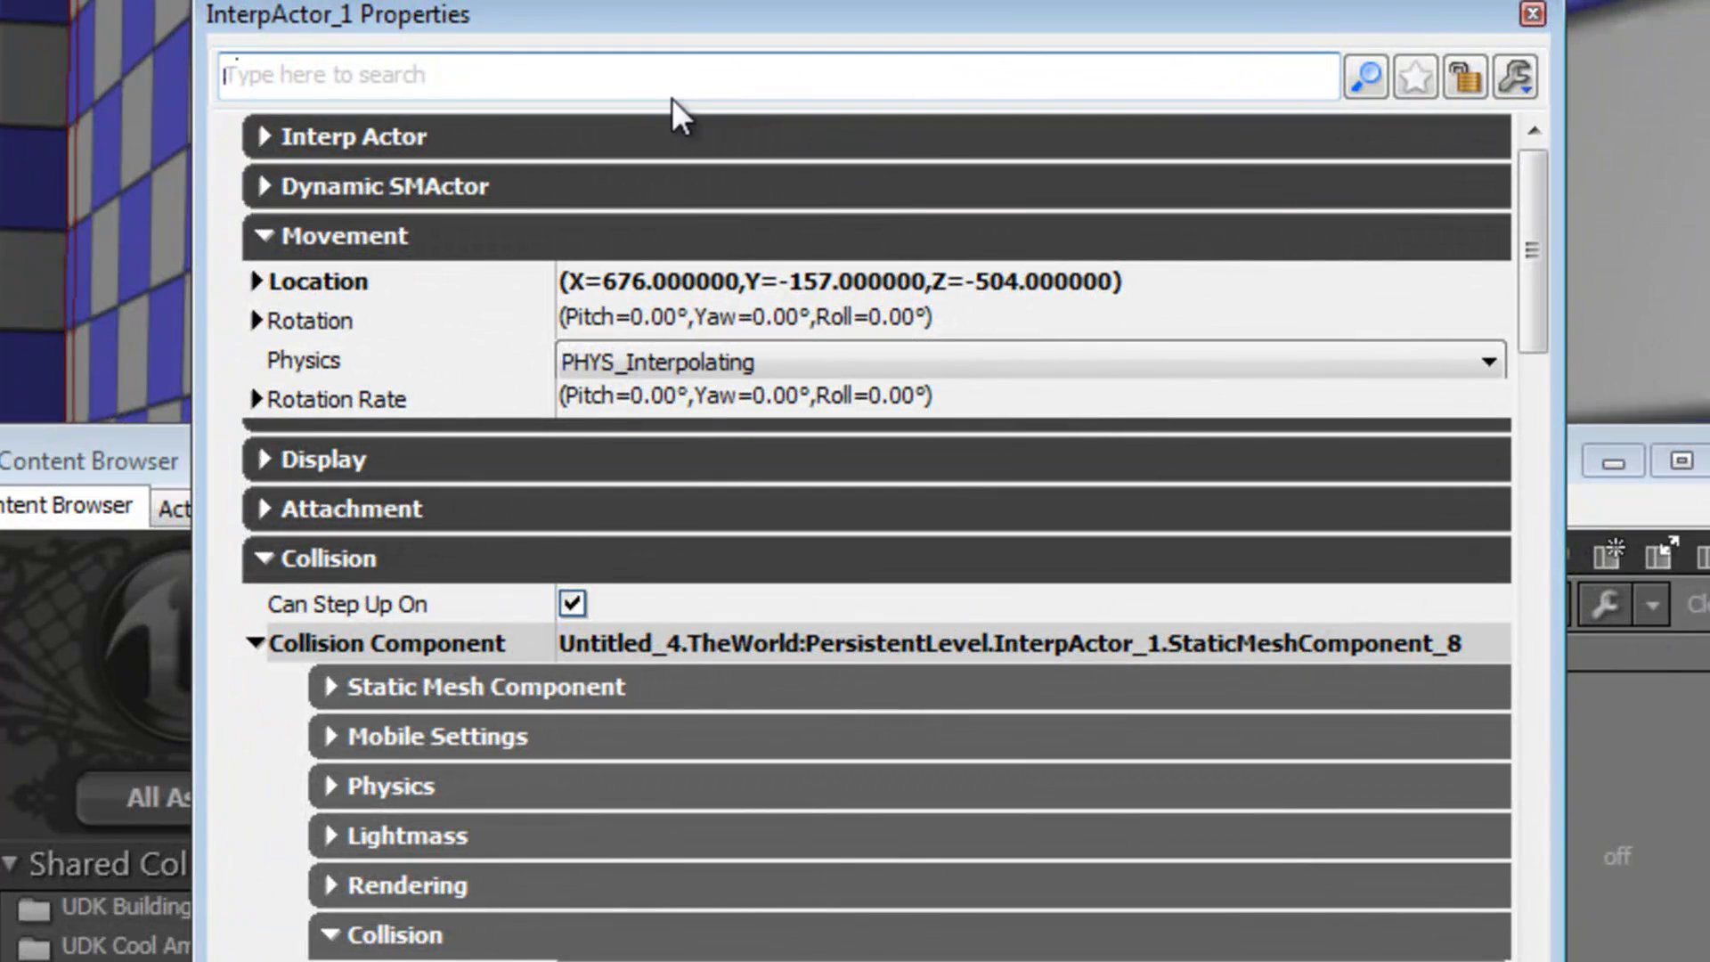
{"action": "type", "text": "pre"}
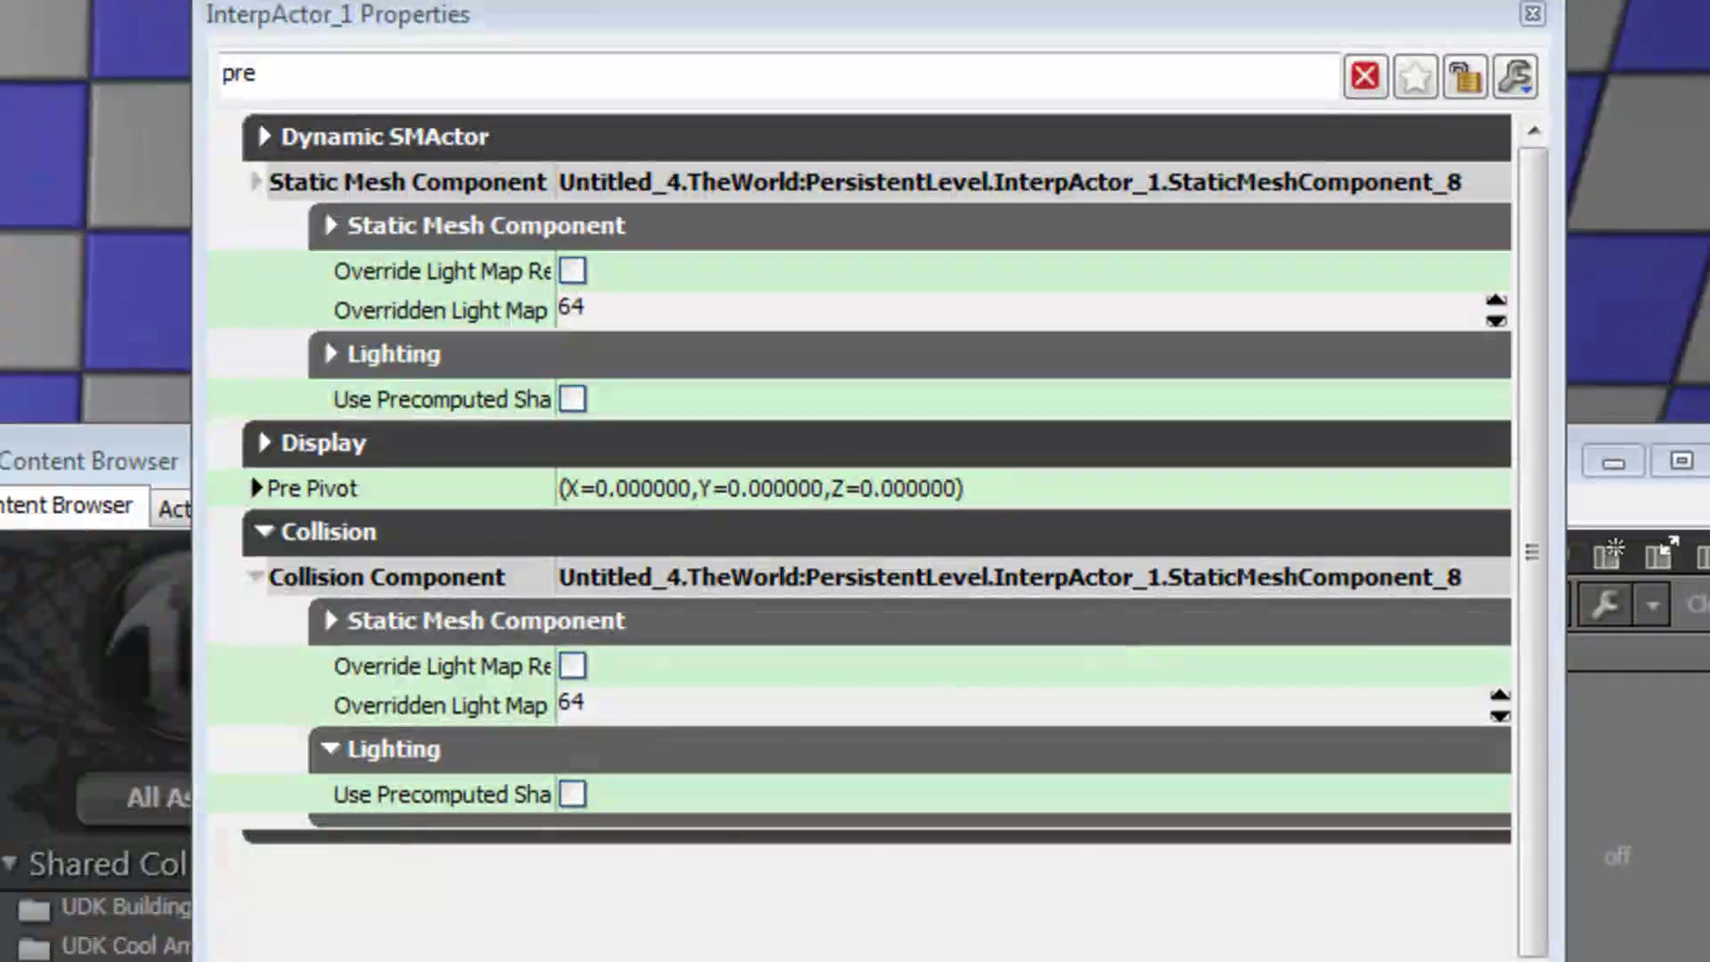
{"action": "left_click", "coordinate": [571, 797]}
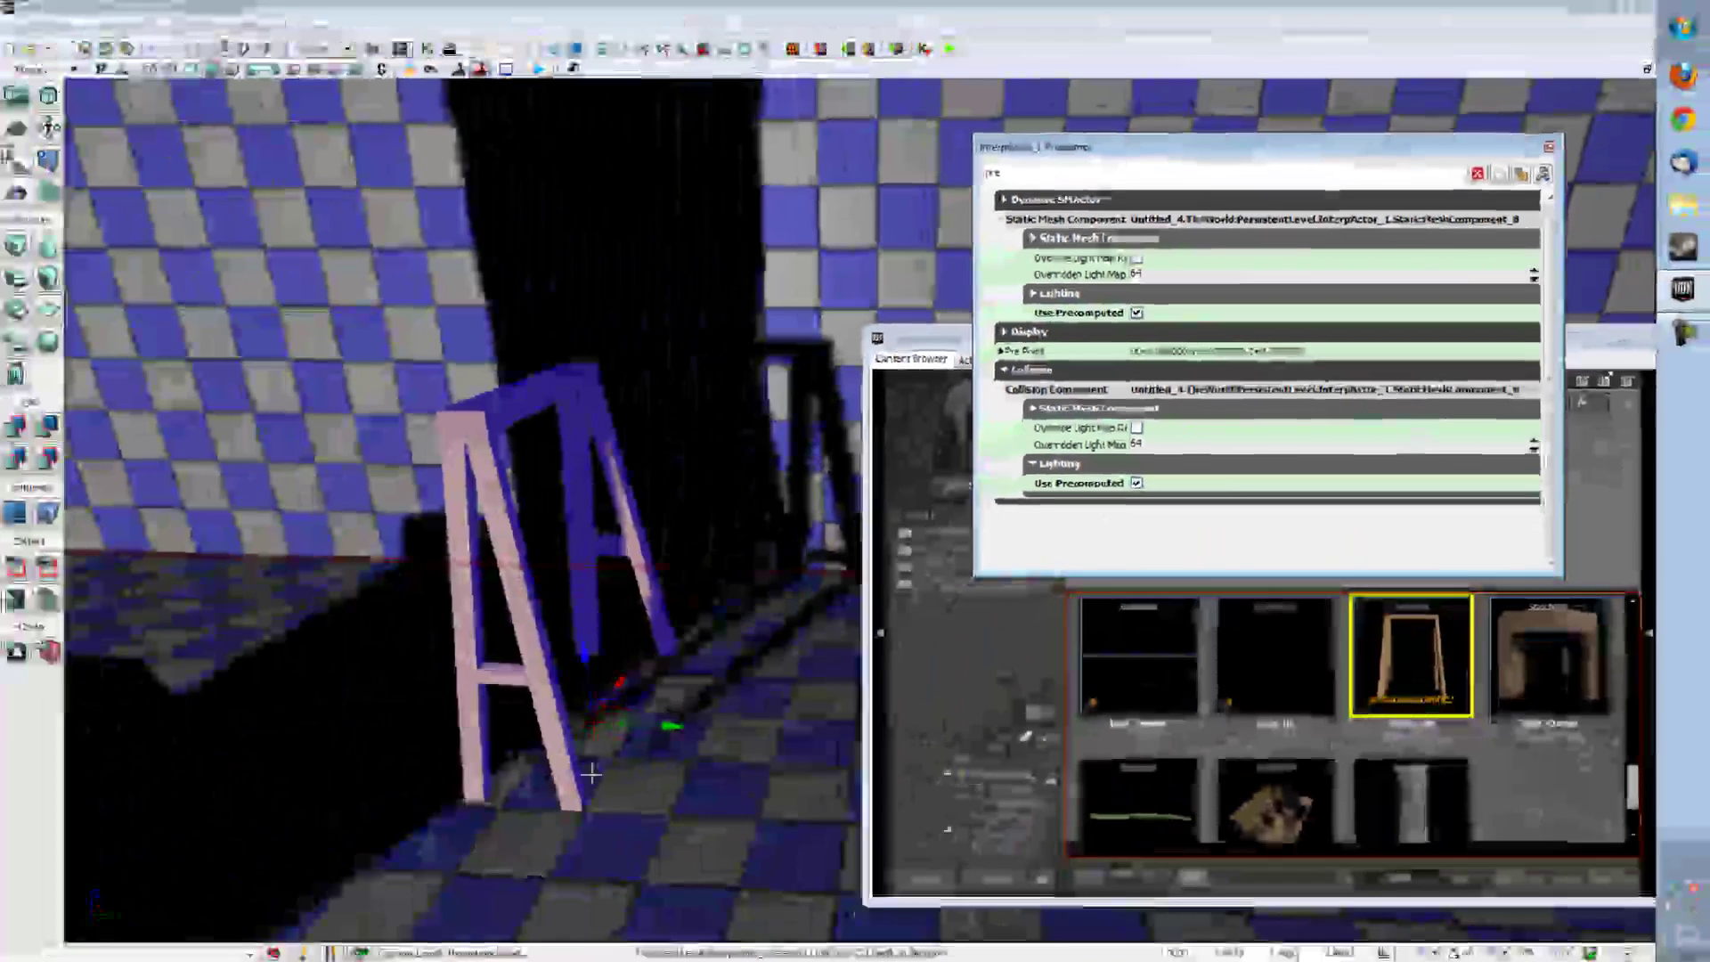
Move the swing set along the Y axis away from the pillar's shadow to Y=-43.
{"action": "left_click", "coordinate": [624, 798]}
{"action": "left_click", "coordinate": [540, 719]}
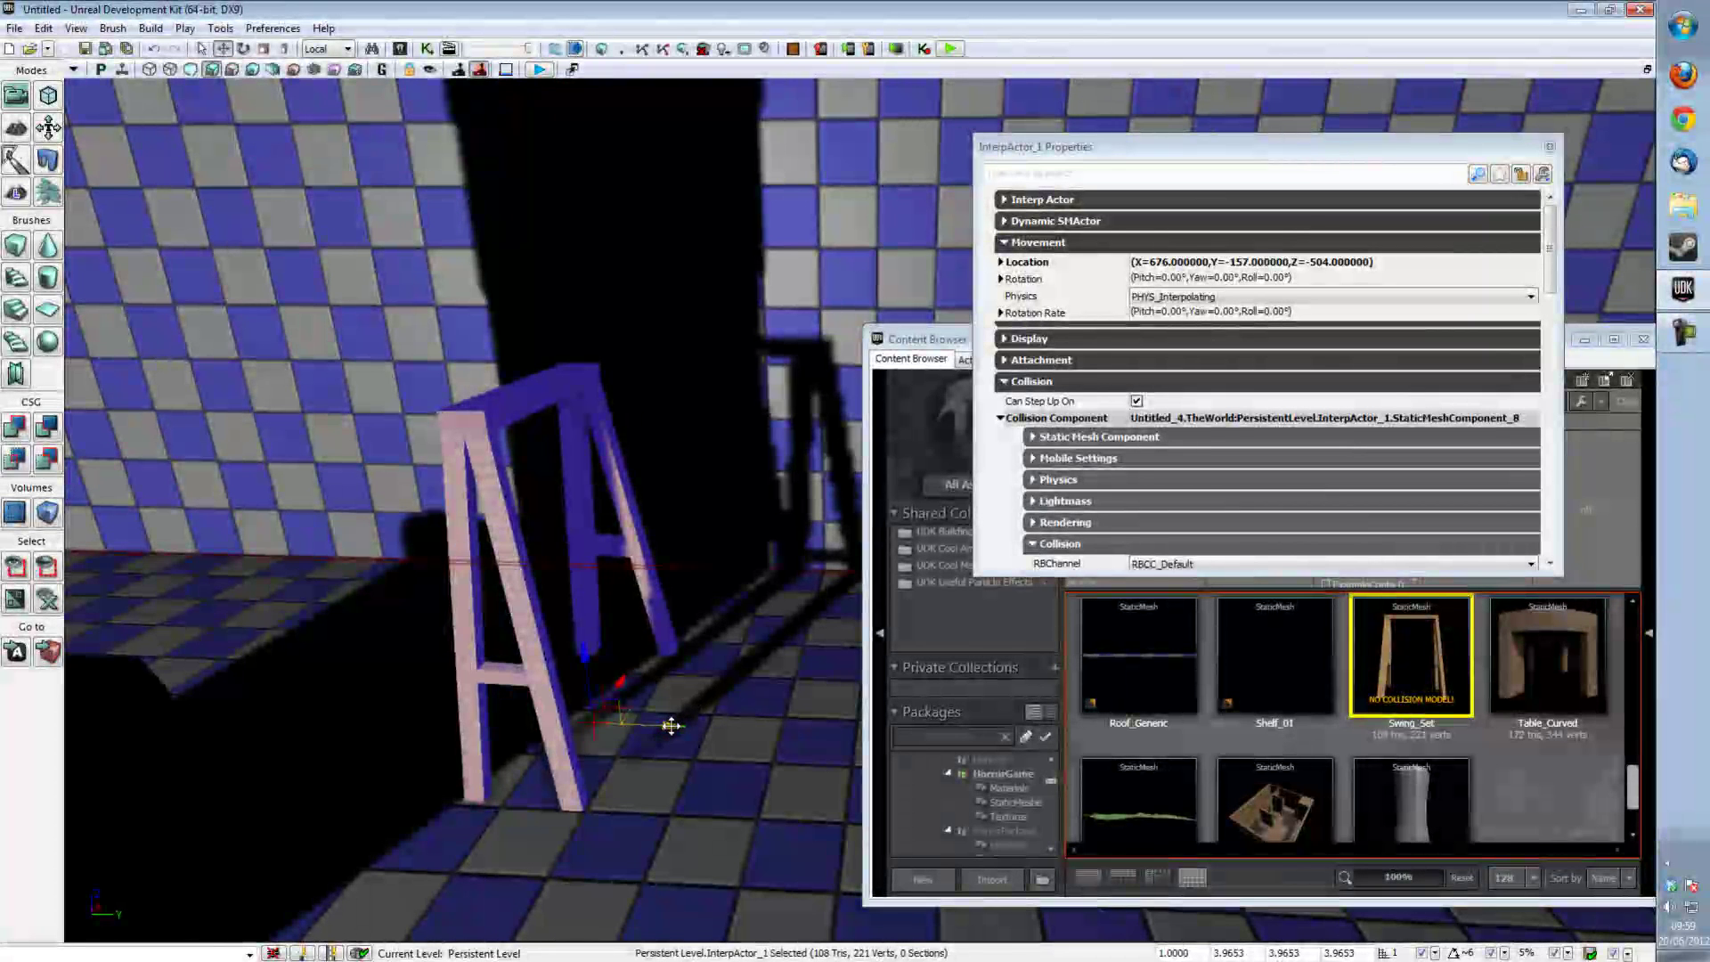
{"action": "left_click_drag", "start_coordinate": [671, 726], "coordinate": [826, 750]}
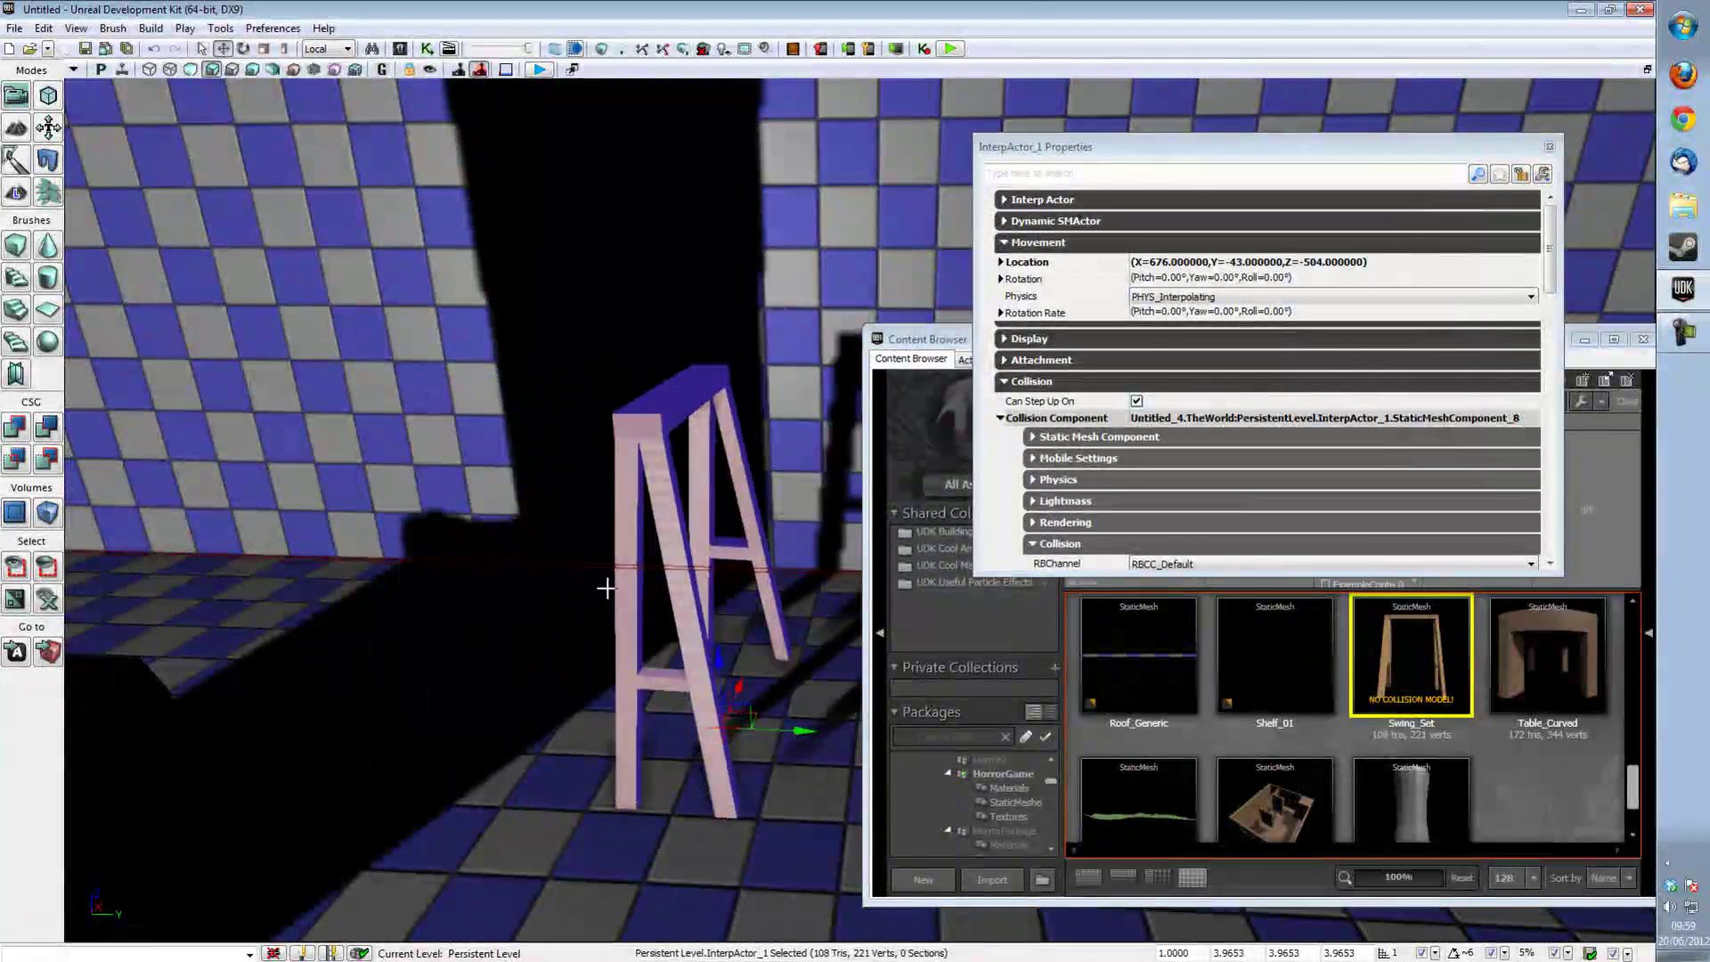
Examine the shadows cast by the pillar, table and swing set around the room, closing the windows that cover the view.
{"action": "right_click_drag", "start_coordinate": [603, 588], "coordinate": [347, 584]}
{"action": "right_click_drag", "start_coordinate": [559, 614], "coordinate": [704, 625]}
{"action": "left_click_drag", "start_coordinate": [703, 625], "coordinate": [561, 615]}
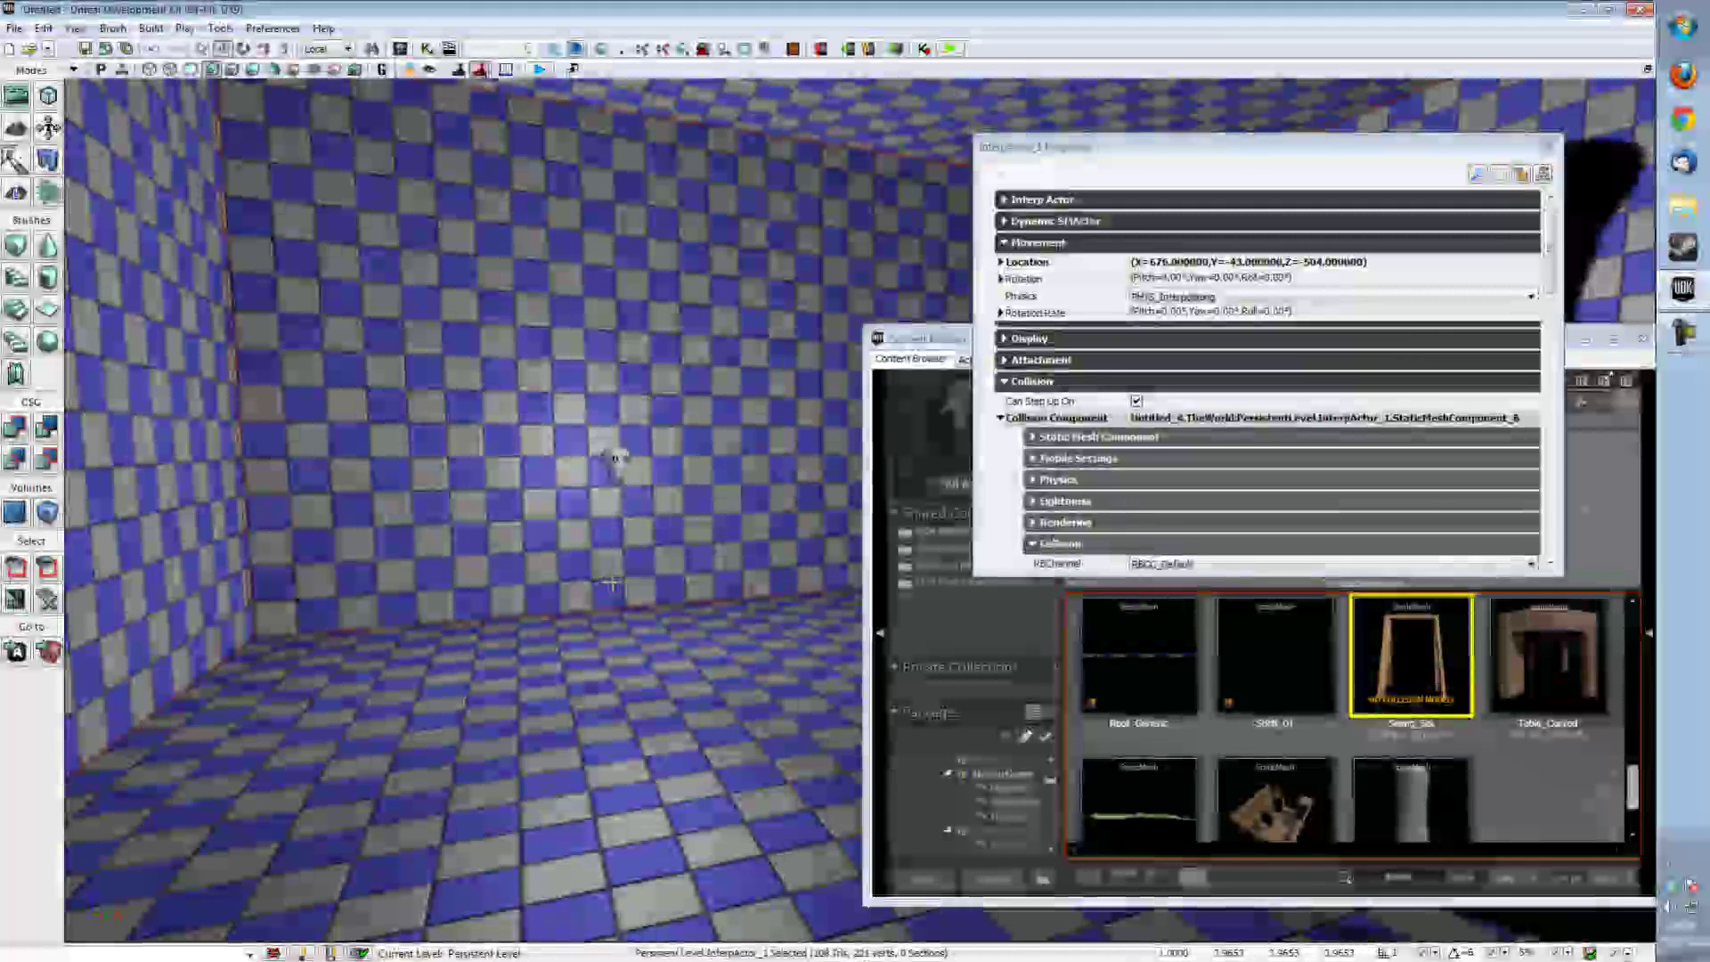
{"action": "left_click_drag", "start_coordinate": [388, 595], "coordinate": [670, 554]}
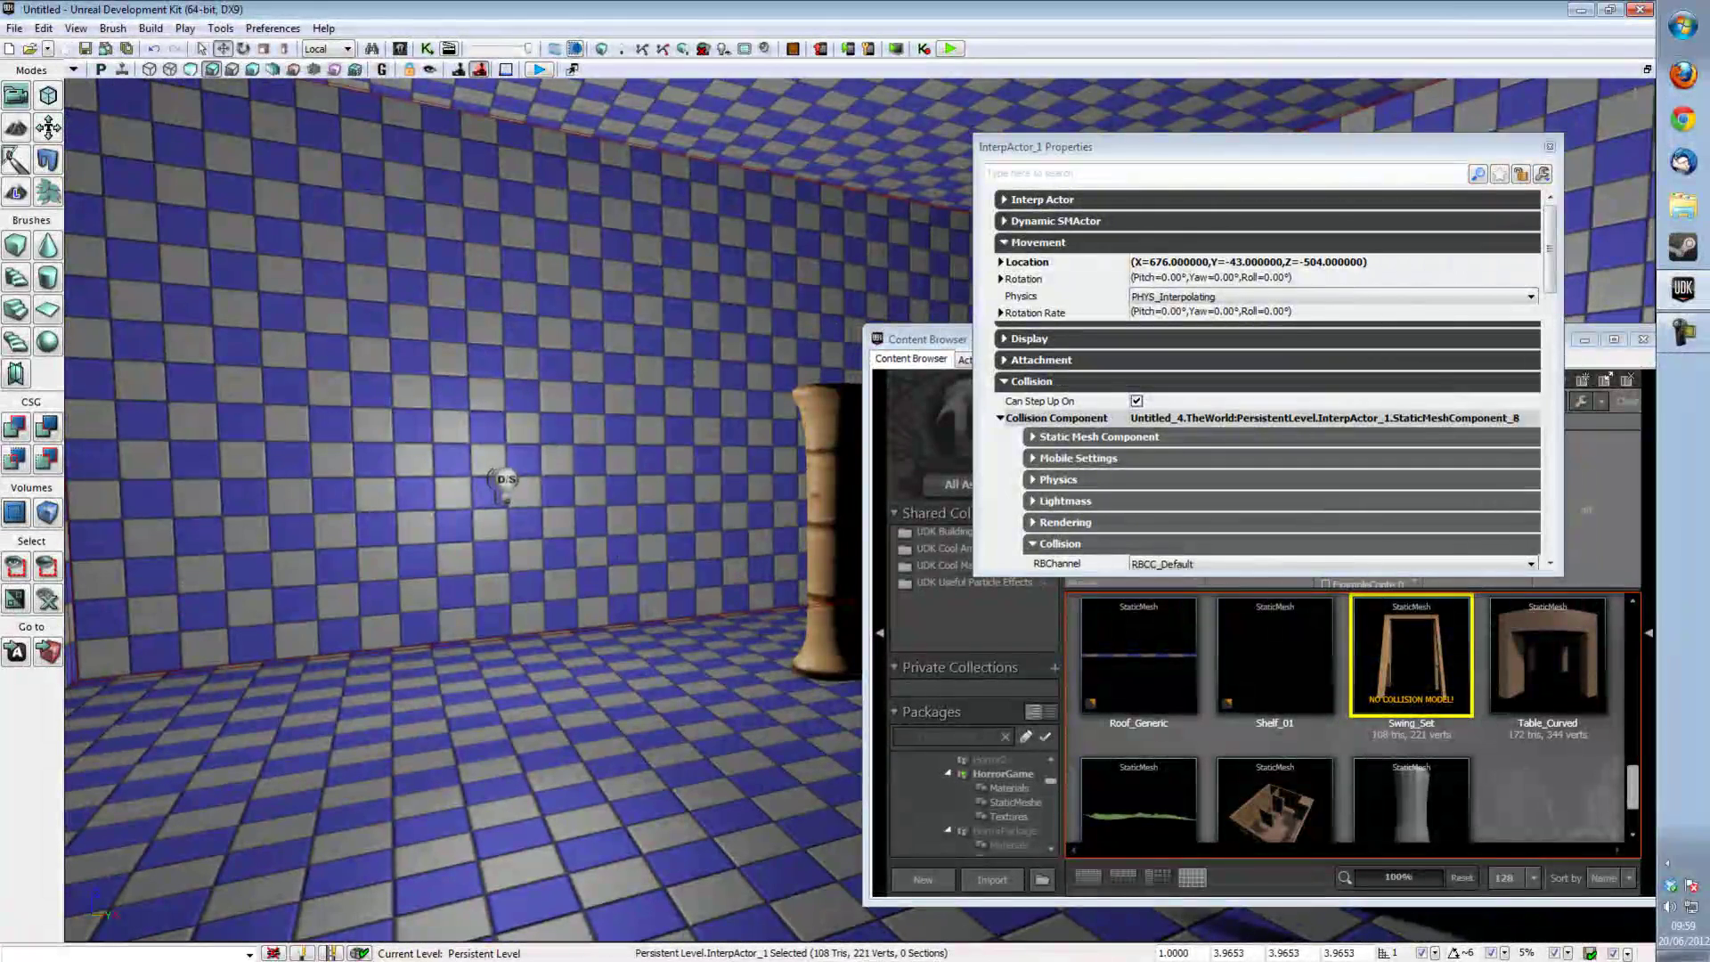
{"action": "left_click", "coordinate": [1549, 148]}
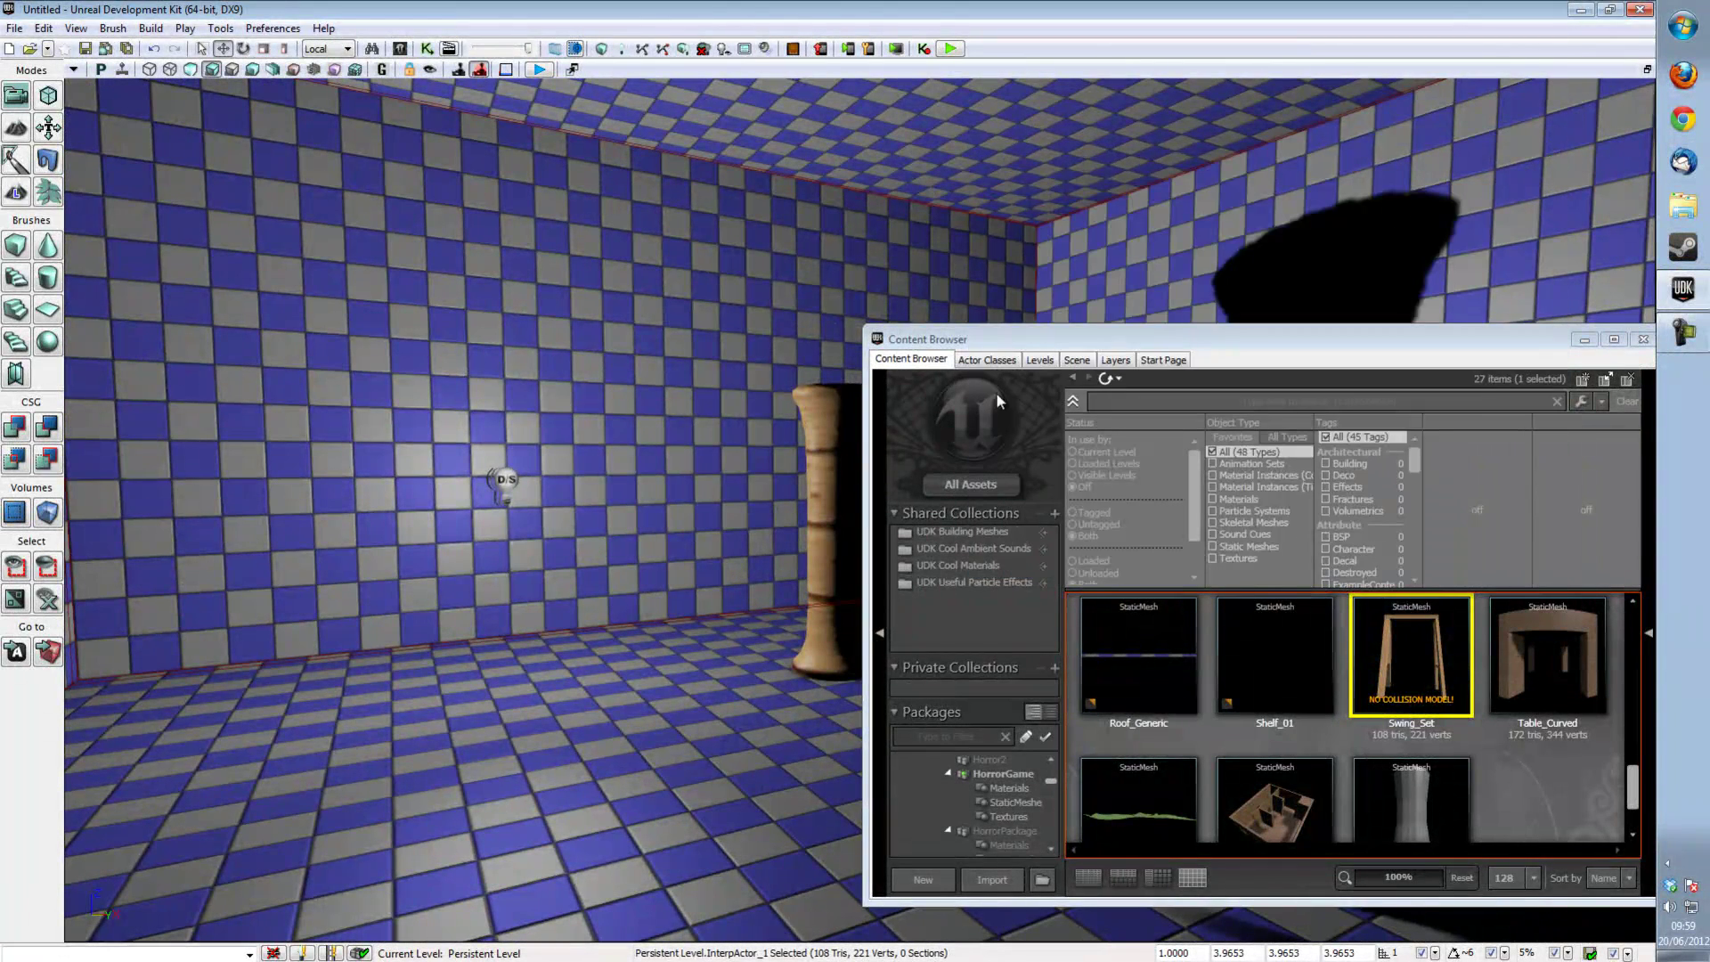
{"action": "double_click", "coordinate": [876, 340]}
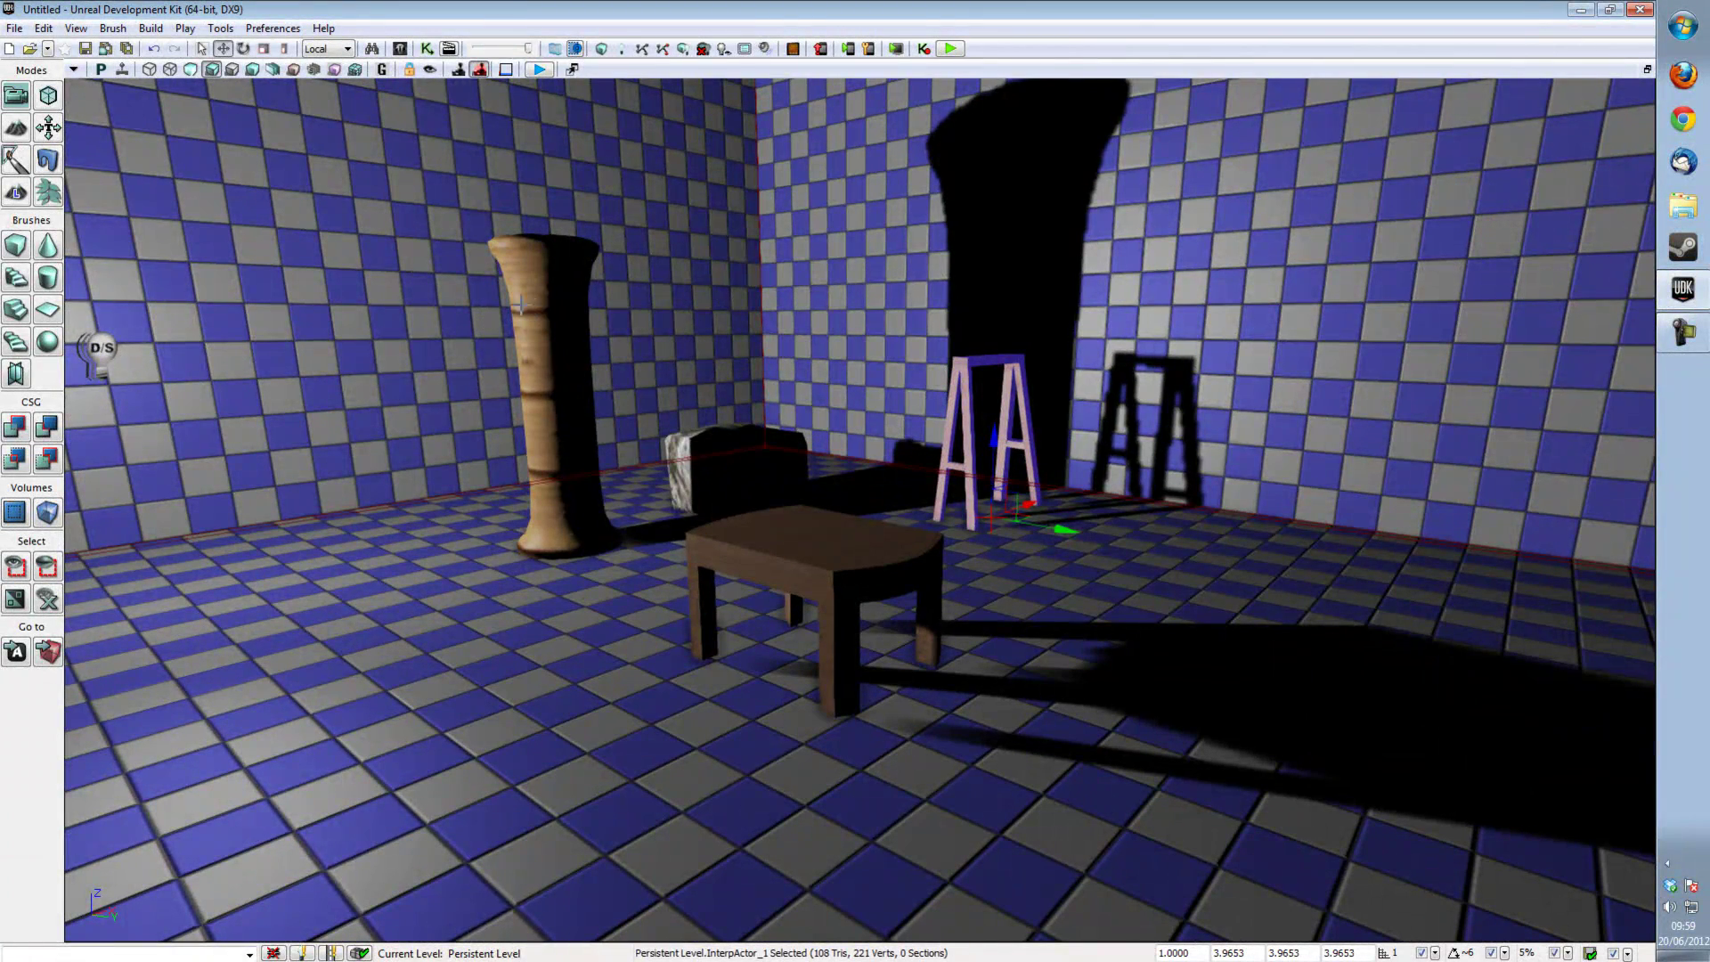
{"action": "right_click_drag", "start_coordinate": [521, 304], "coordinate": [821, 331]}
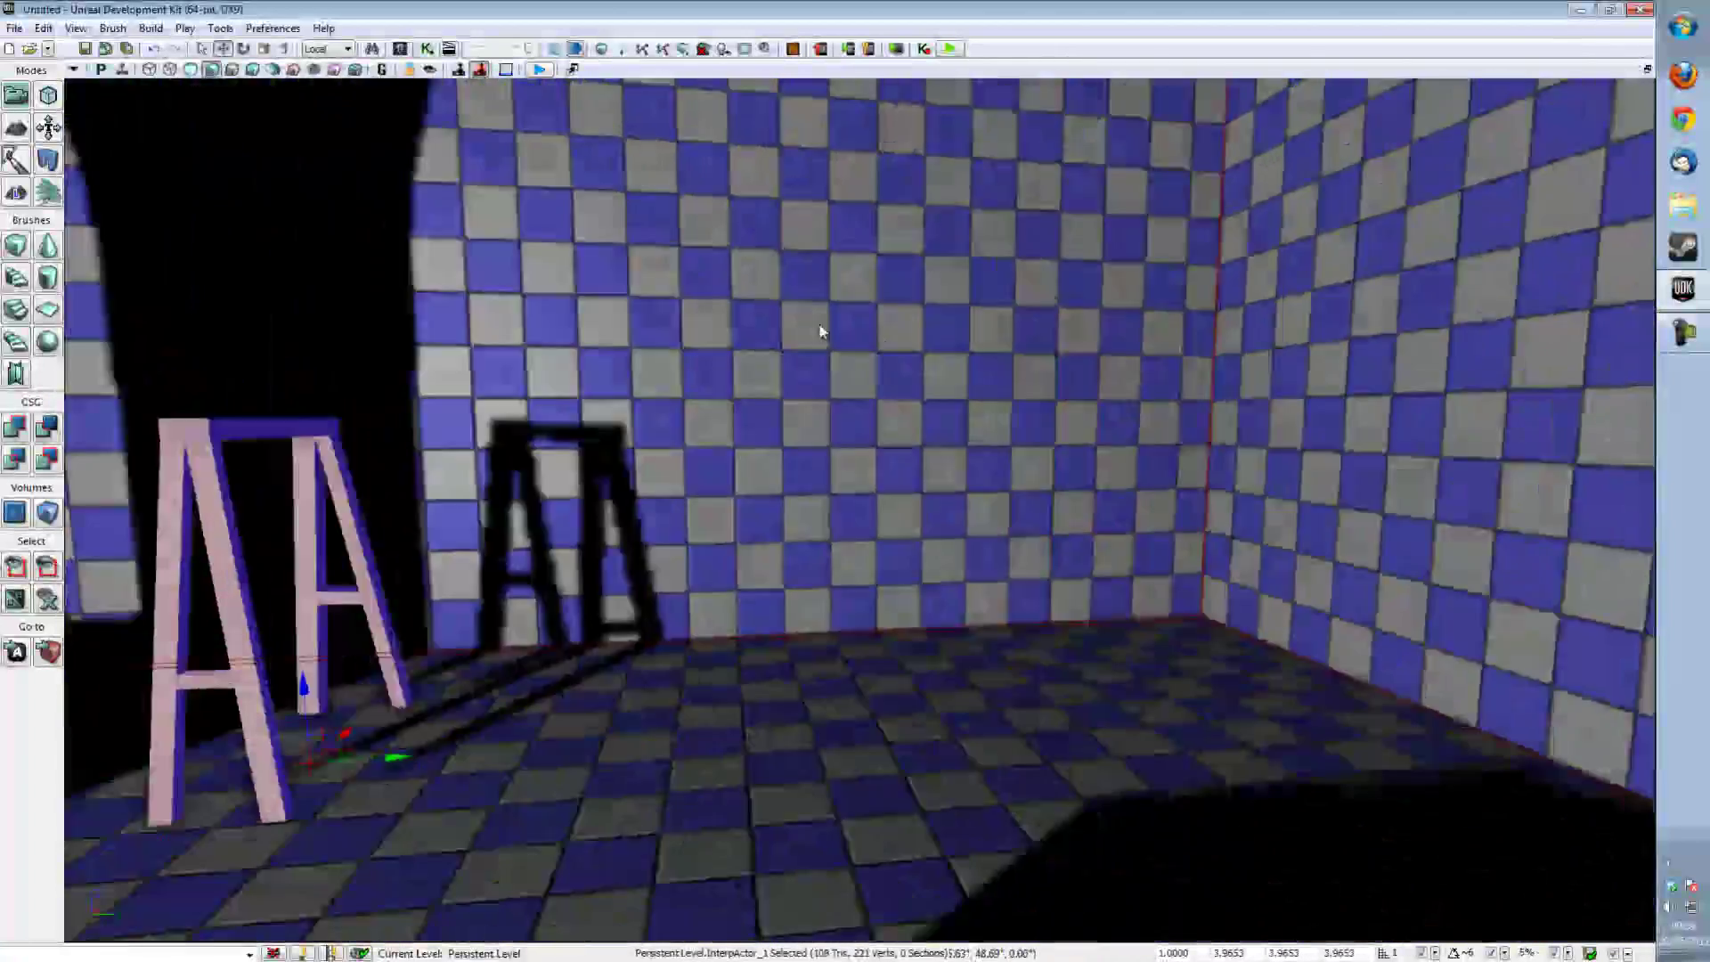
{"action": "left_click_drag", "start_coordinate": [821, 331], "coordinate": [623, 265]}
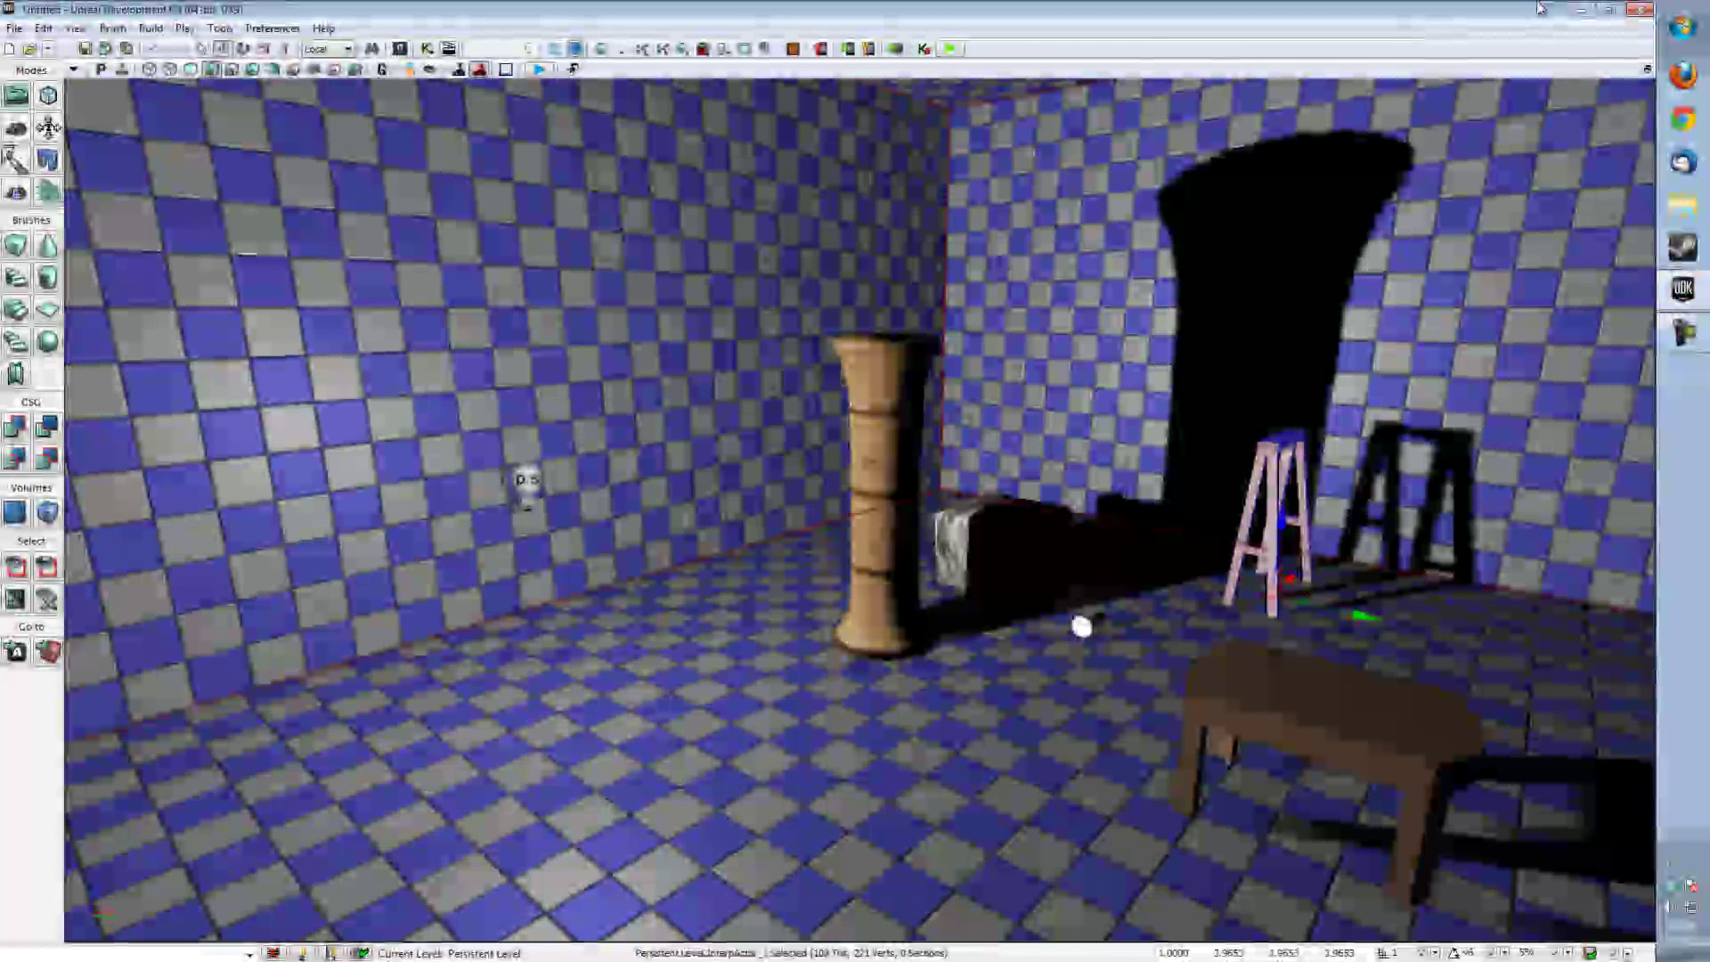